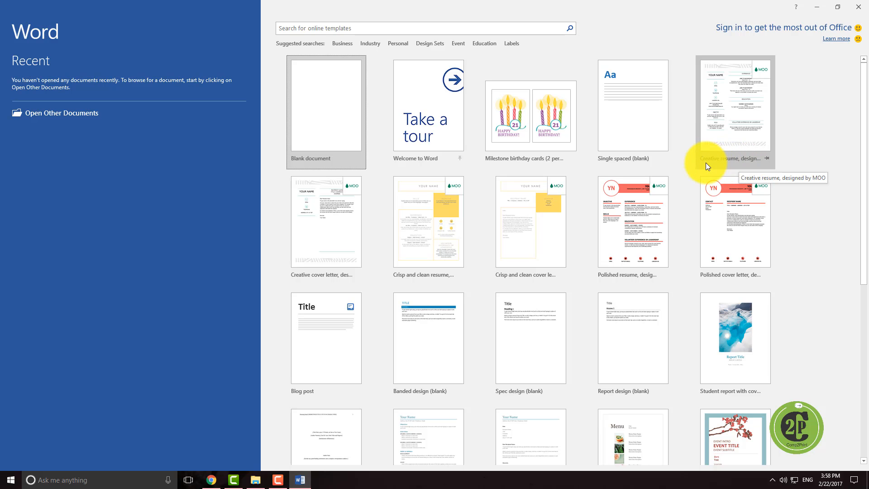
# Step: Search the online templates for news and create a document from the Business newsletter template
pyautogui.click(381, 29)
pyautogui.write('news')
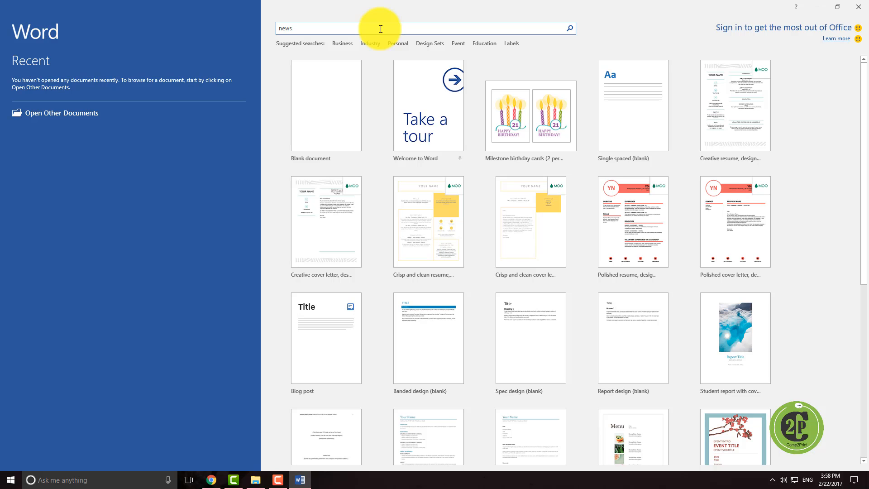
pyautogui.press('Return')
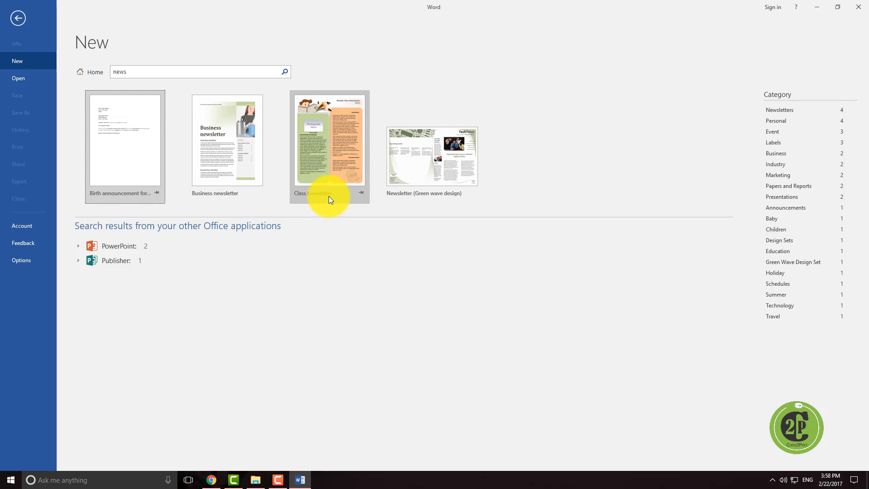
pyautogui.click(213, 176)
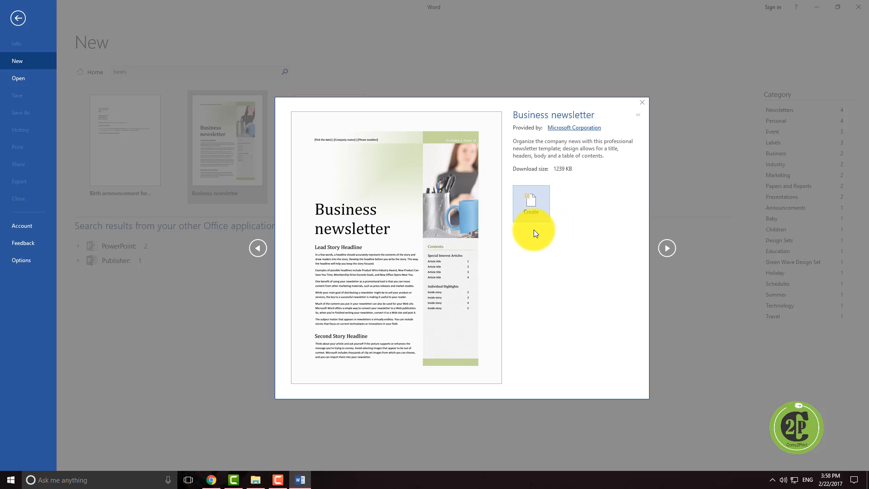
pyautogui.click(532, 211)
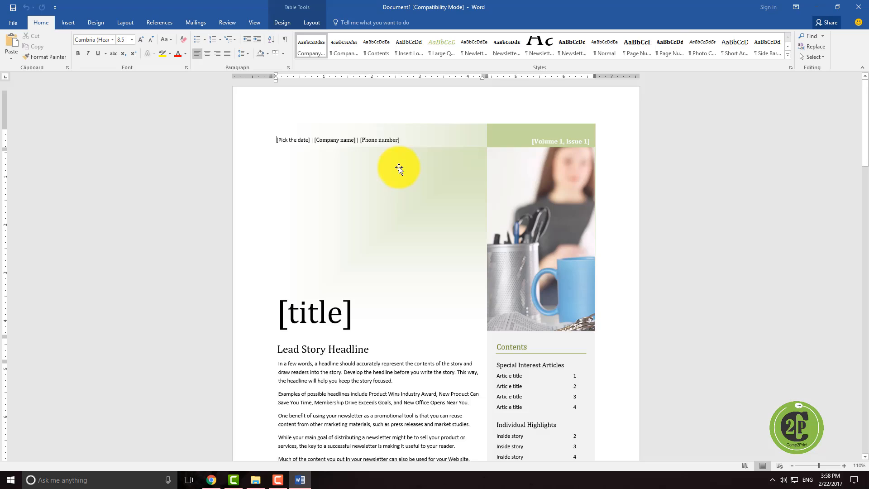
# Step: Scroll through the newsletter's pages to examine its layout
pyautogui.scroll(-10, 403, 216)
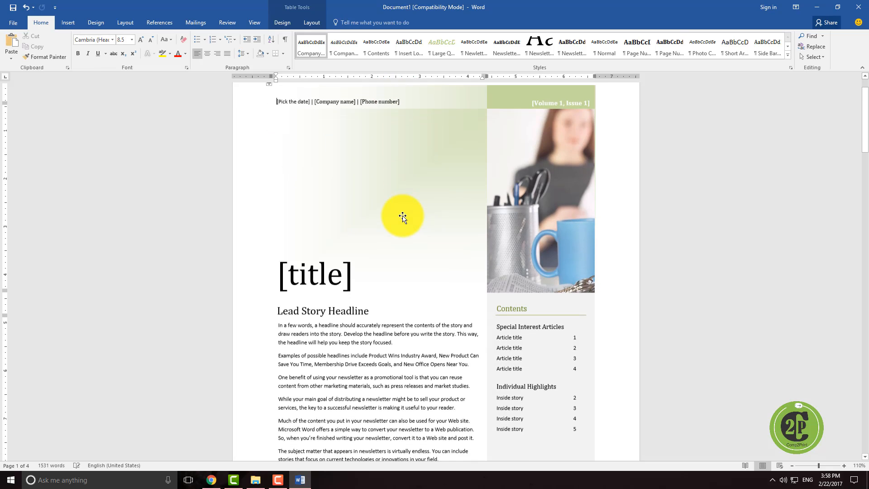
pyautogui.scroll(-20, 403, 216)
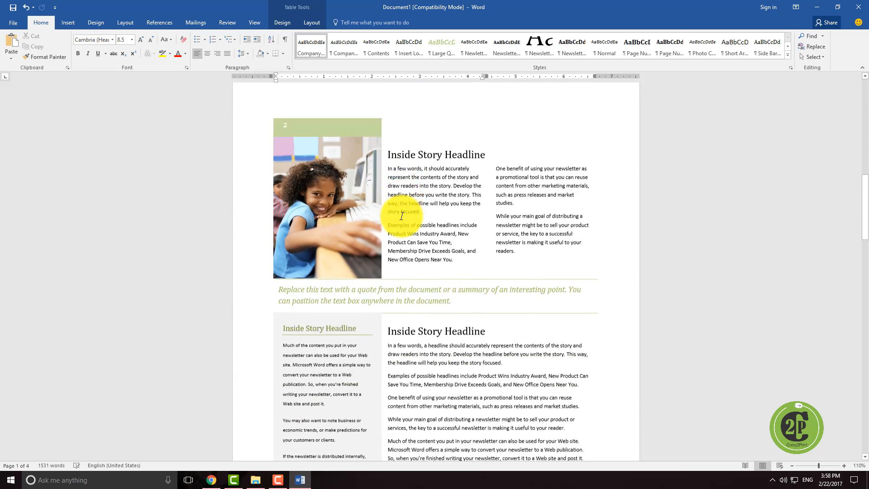
pyautogui.scroll(-20, 402, 217)
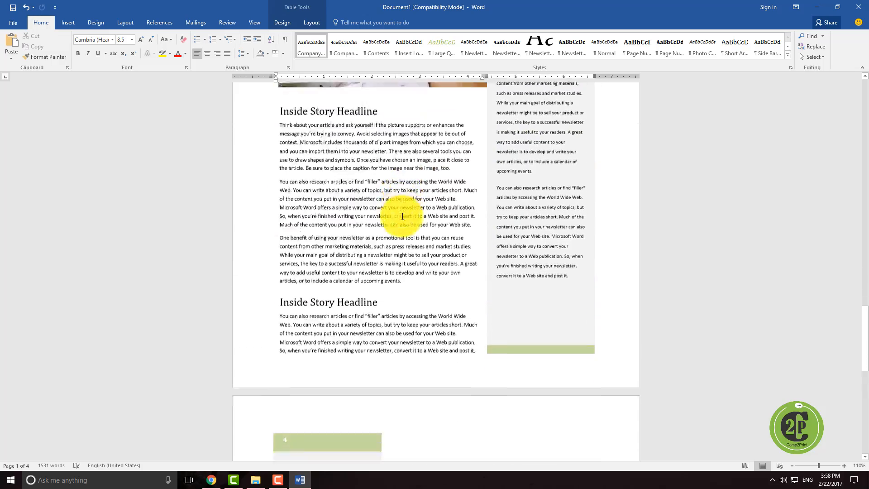
pyautogui.scroll(20, 402, 217)
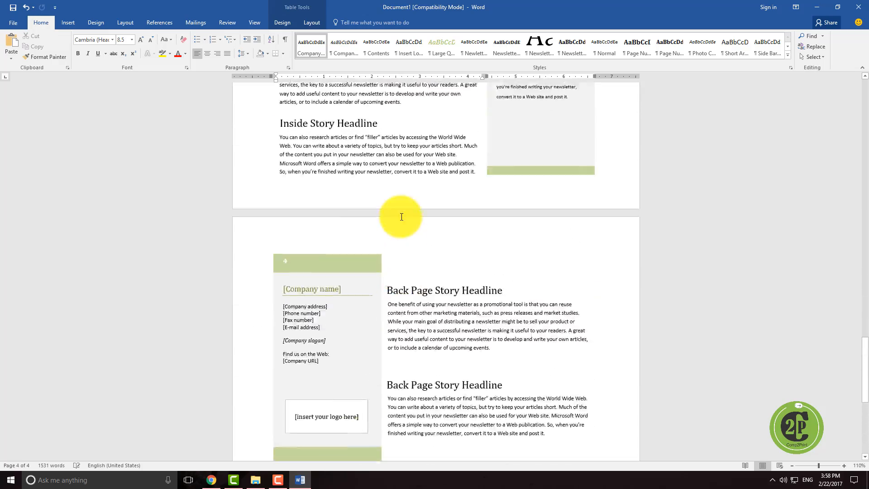
pyautogui.scroll(20, 386, 218)
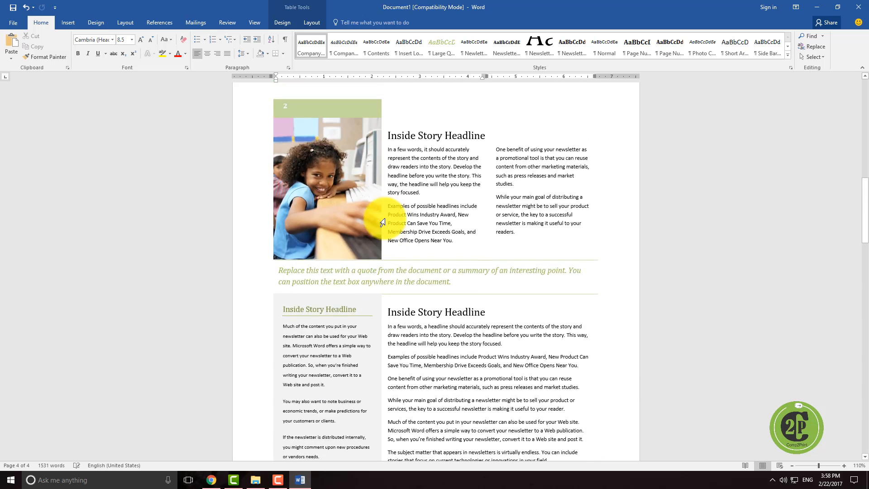
pyautogui.scroll(4, 385, 217)
pyautogui.scroll(-2, 387, 213)
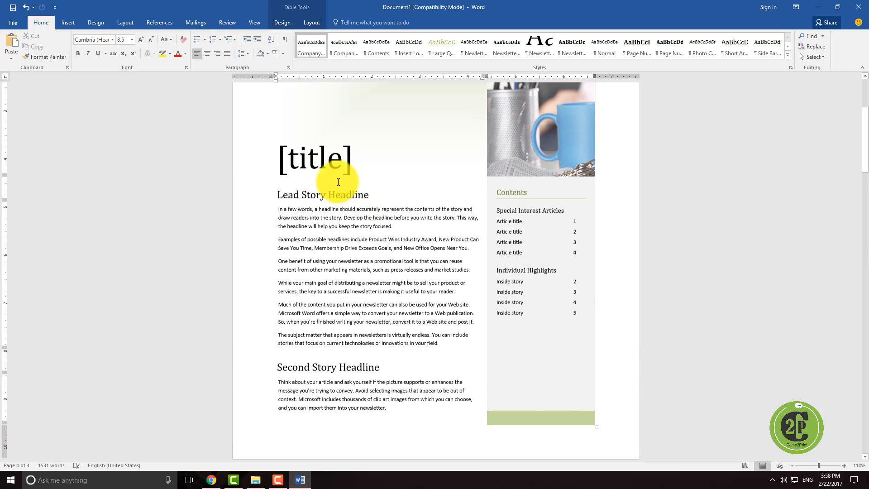
# Step: Select the title, the story text boxes and the contents list to inspect the template's editable areas
pyautogui.click(327, 158)
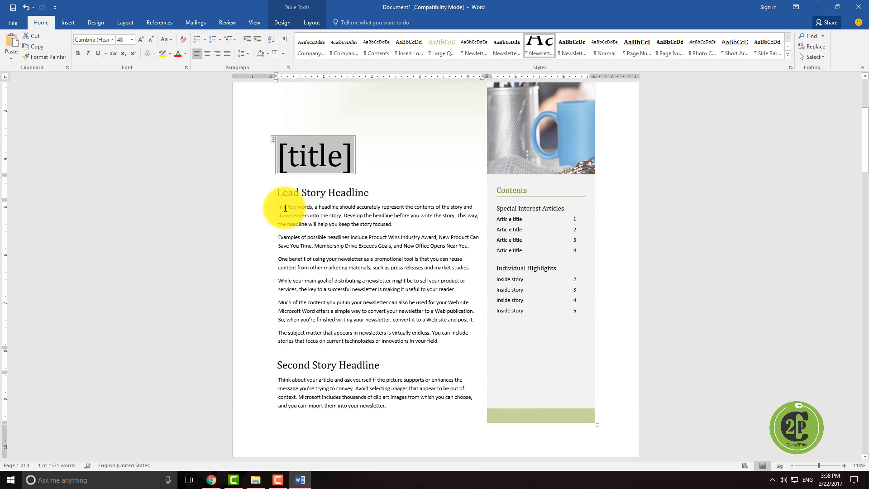
pyautogui.moveTo(324, 218); pyautogui.dragTo(412, 345)
pyautogui.moveTo(281, 382); pyautogui.dragTo(387, 411)
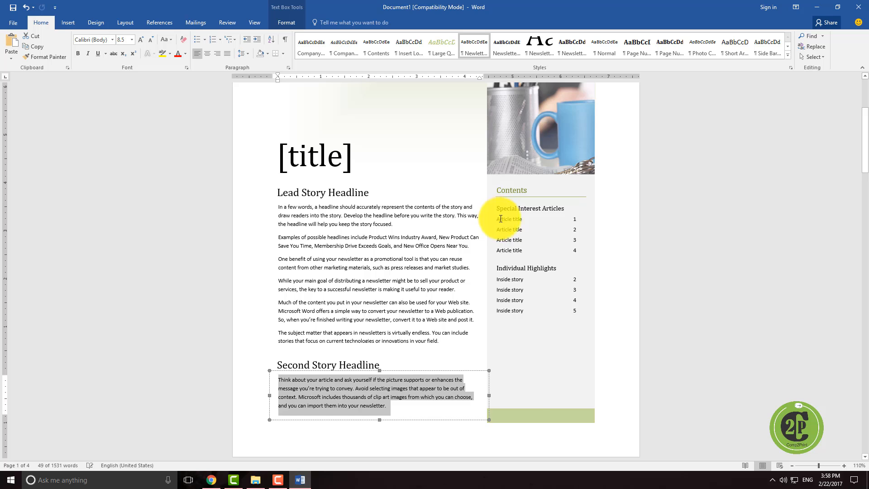
pyautogui.moveTo(498, 217); pyautogui.dragTo(577, 316)
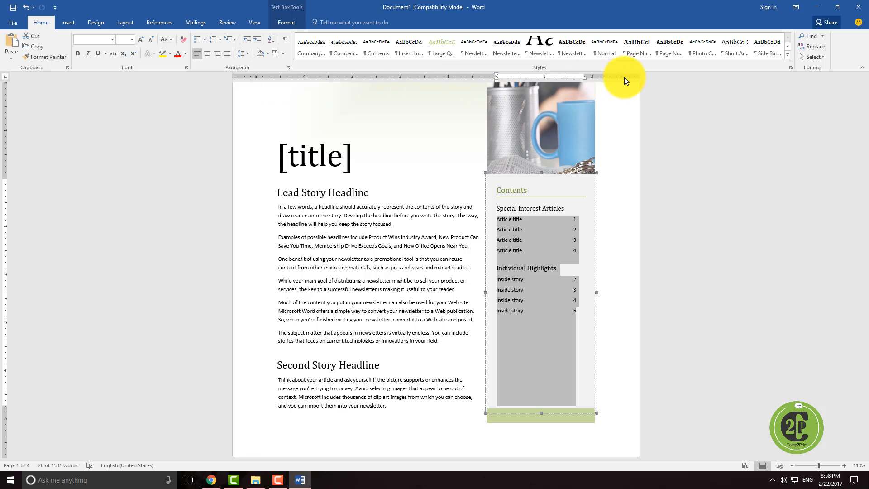
# Step: Create a new blank document
pyautogui.click(16, 22)
pyautogui.click(18, 60)
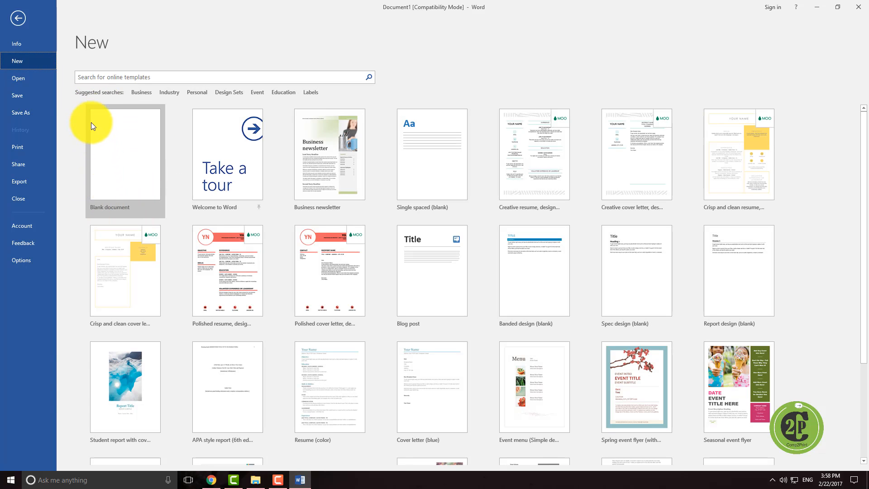
pyautogui.click(133, 196)
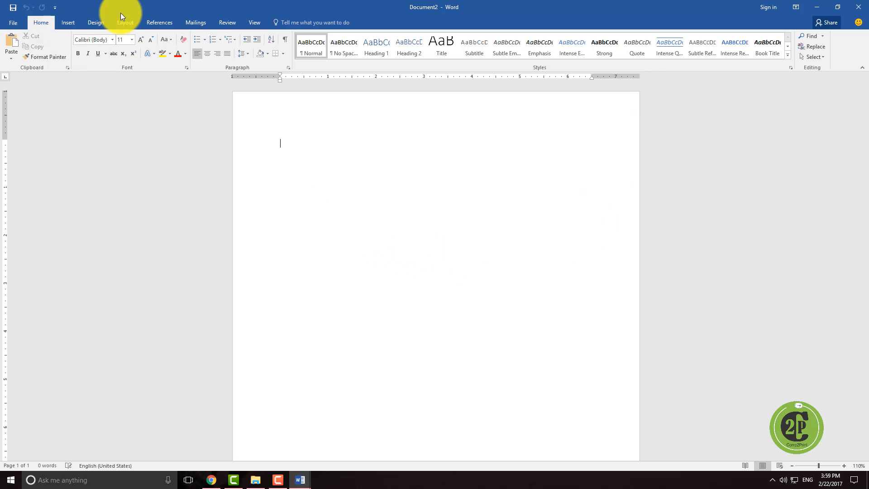
# Step: Open the page size and margin choices to examine the available presets without changing them
pyautogui.click(129, 25)
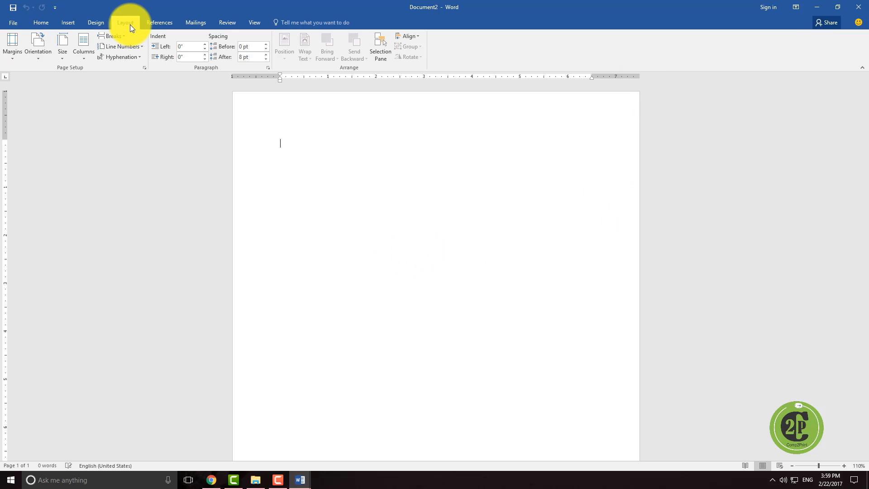
pyautogui.click(67, 58)
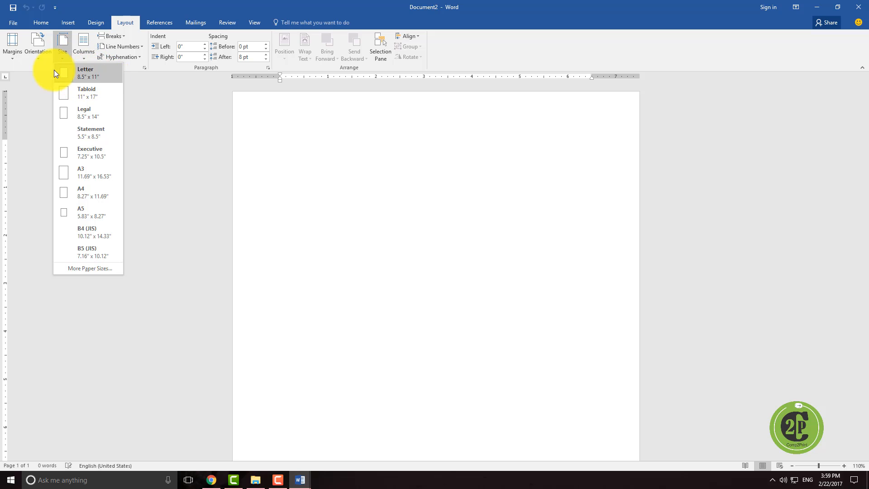
pyautogui.click(15, 57)
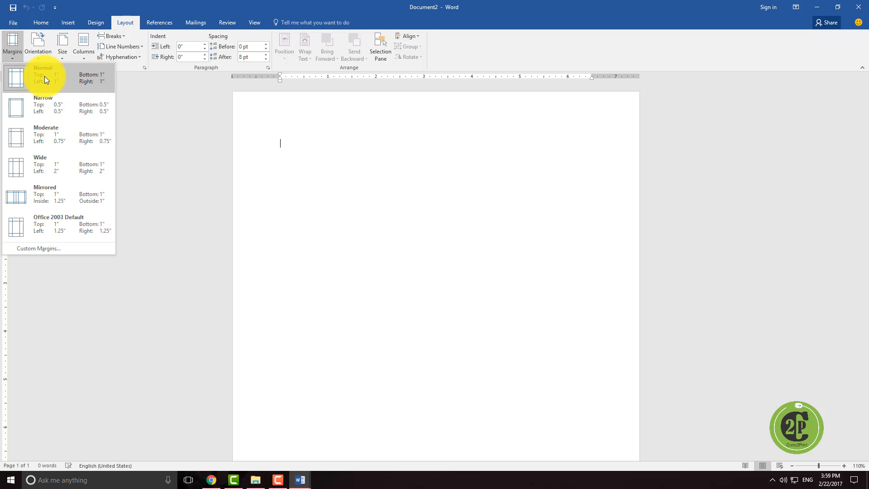
pyautogui.click(482, 129)
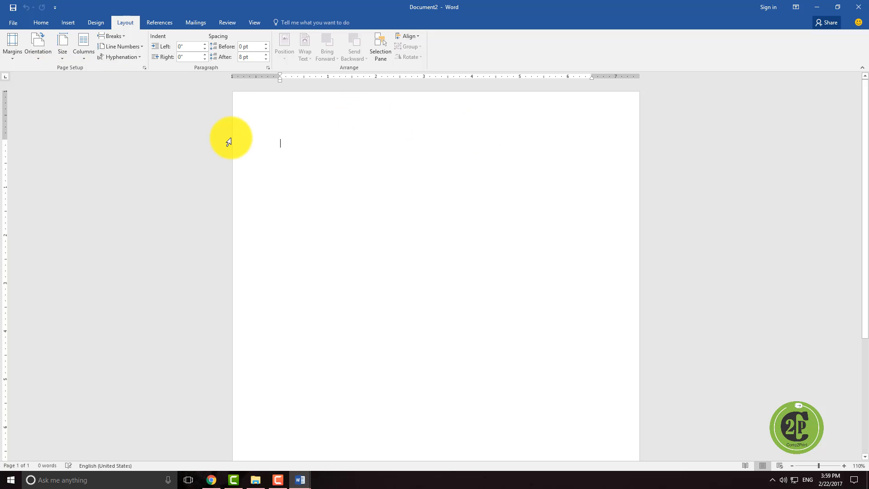
pyautogui.click(3, 26)
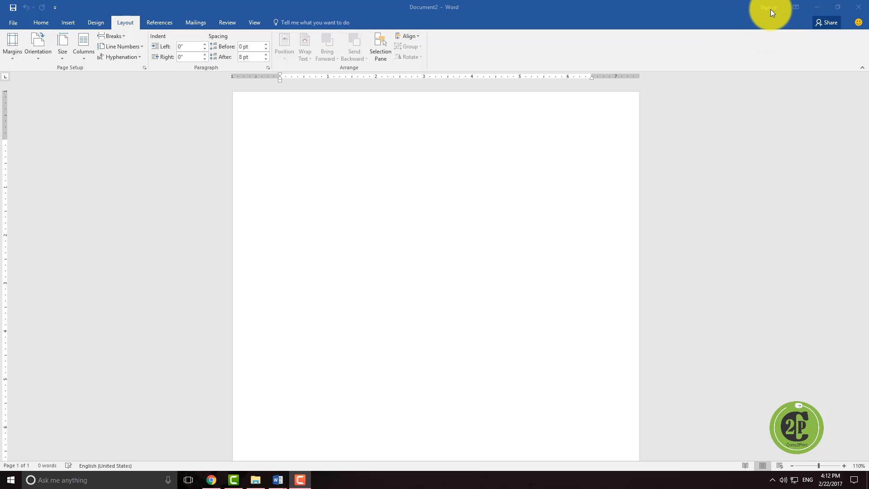
# Step: Start signing in to Office and enter the account's e-mail address
pyautogui.click(770, 9)
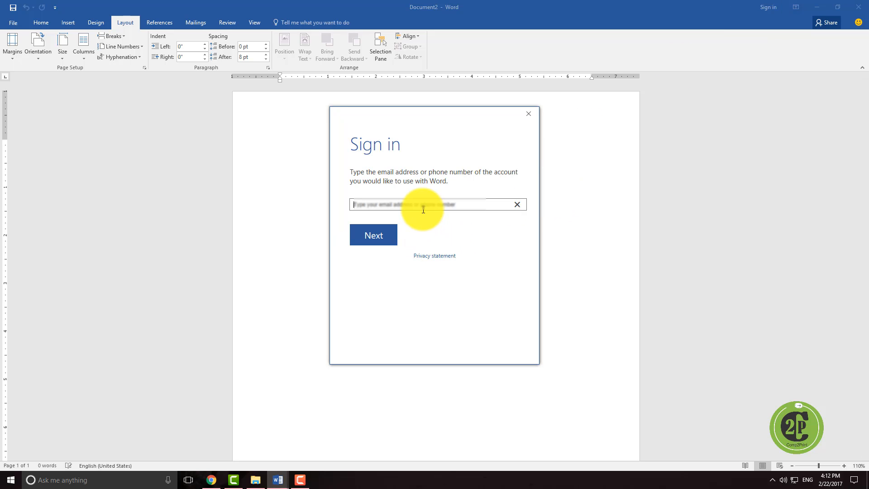
pyautogui.click(367, 239)
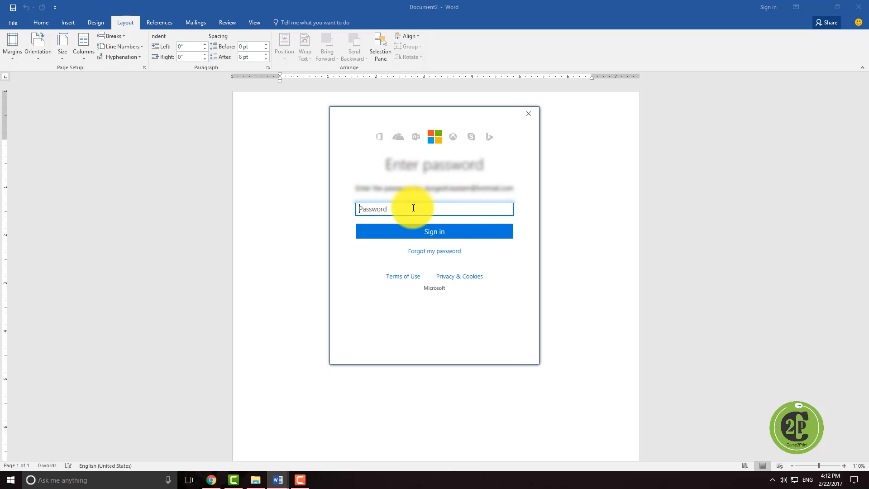
# Step: Try to sign in by entering the account password
pyautogui.write('*************')
pyautogui.press('Return')
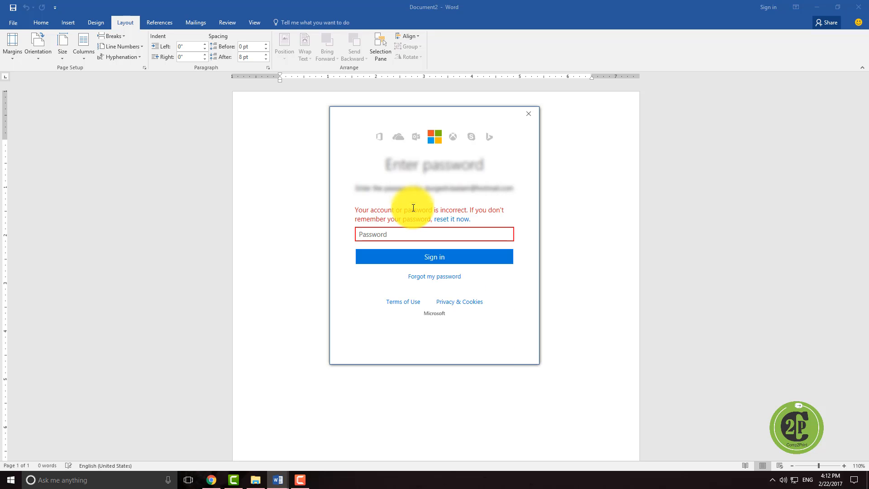
# Step: Re-enter the account password and complete the sign-in
pyautogui.write('************')
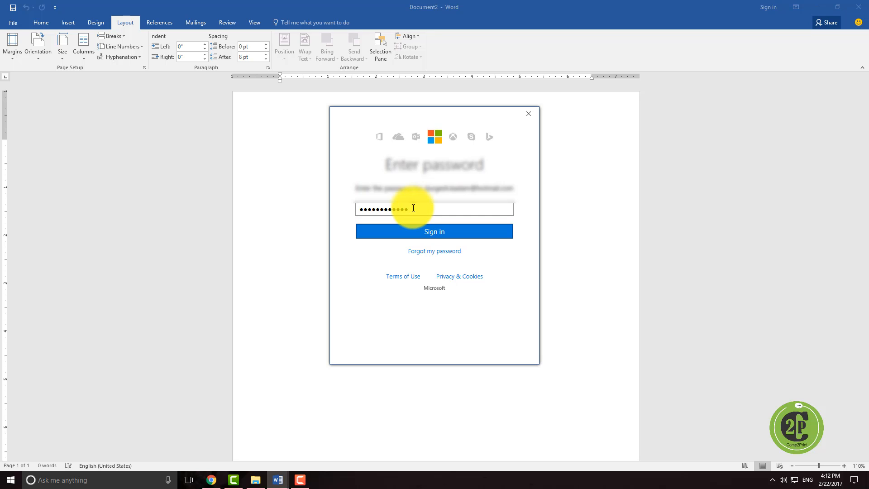
pyautogui.press('Return')
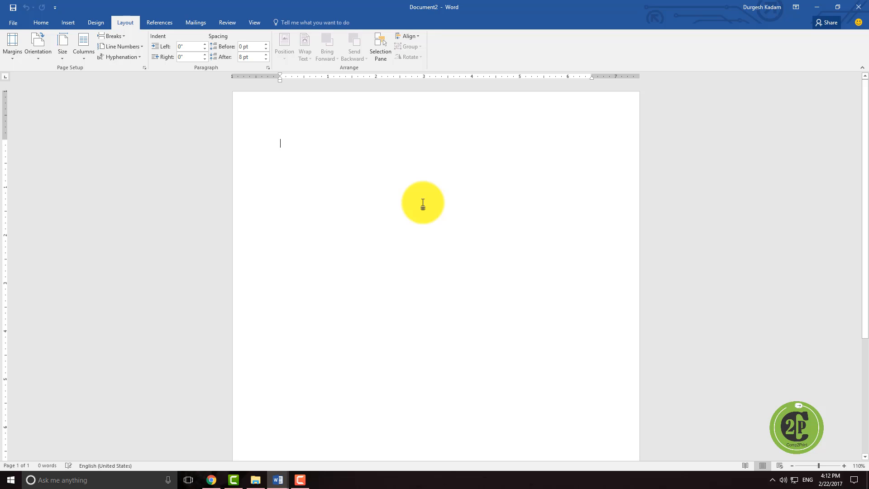
# Step: Type the sentence "My name is" followed by a person's name into the blank document
pyautogui.write('My name is')
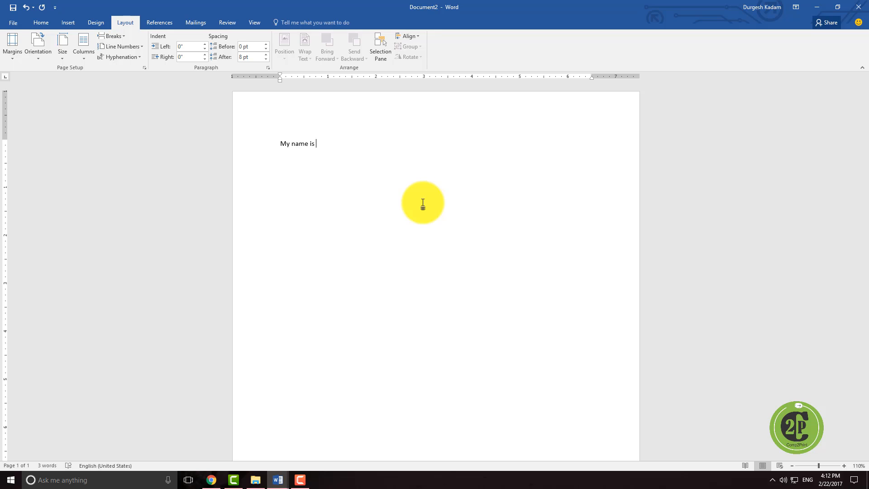
pyautogui.write(' Manish.')
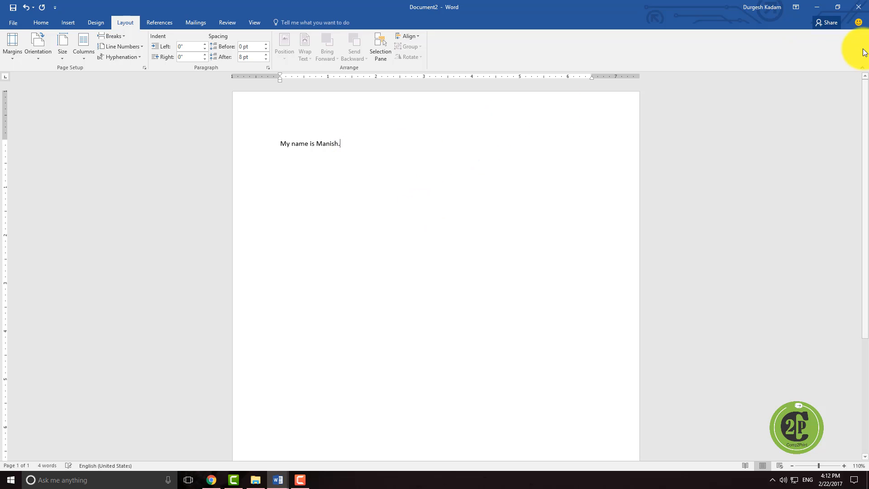
# Step: Share the document by saving it to OneDrive - Personal, then set the invite permission to Can view
pyautogui.click(821, 23)
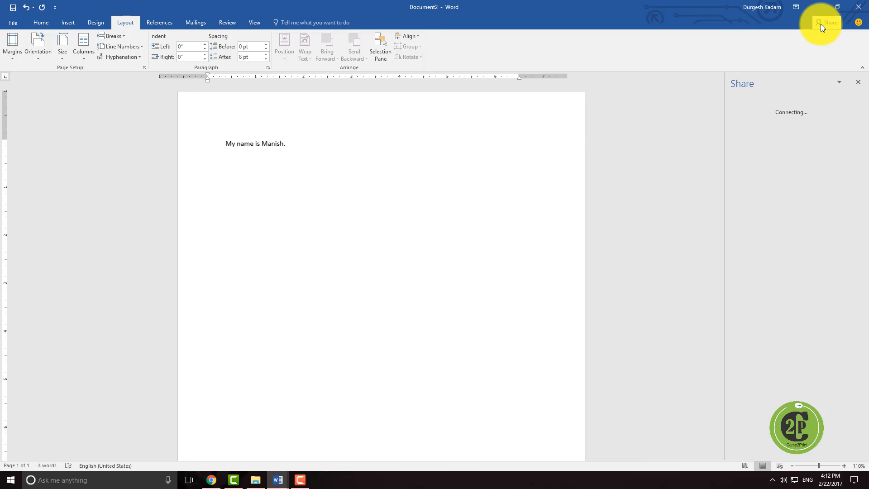
pyautogui.click(791, 133)
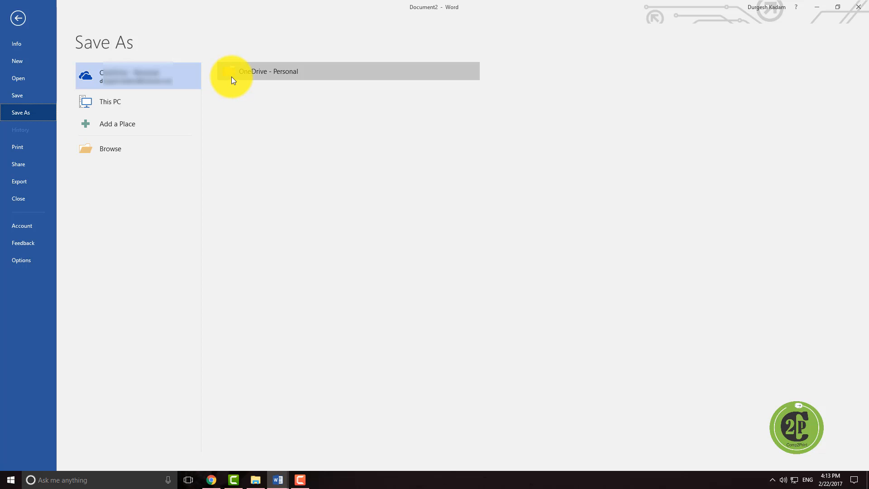
pyautogui.click(273, 71)
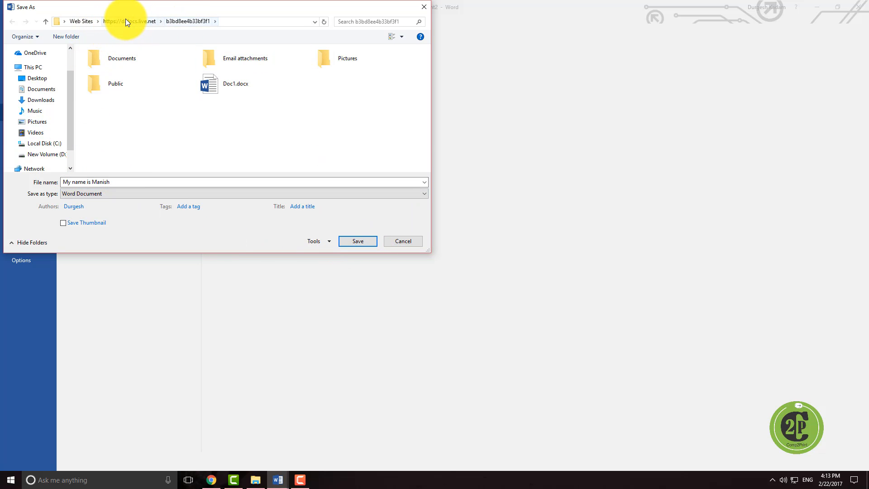
pyautogui.click(358, 241)
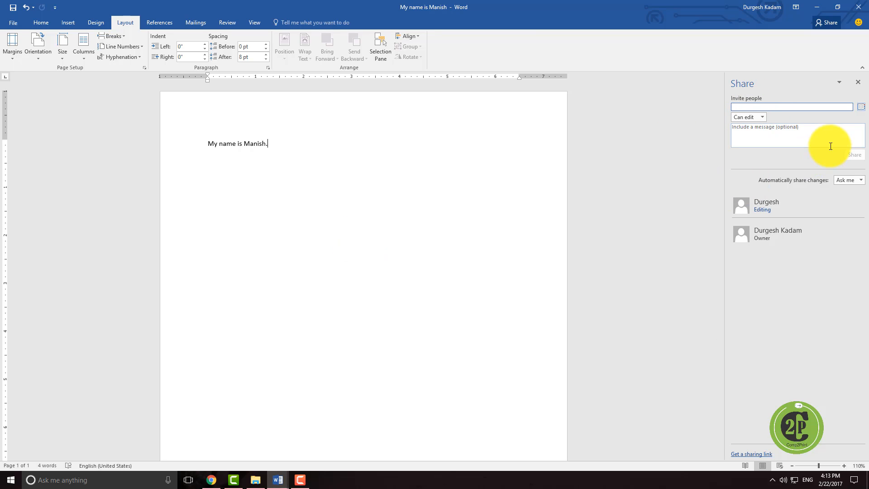
pyautogui.click(762, 115)
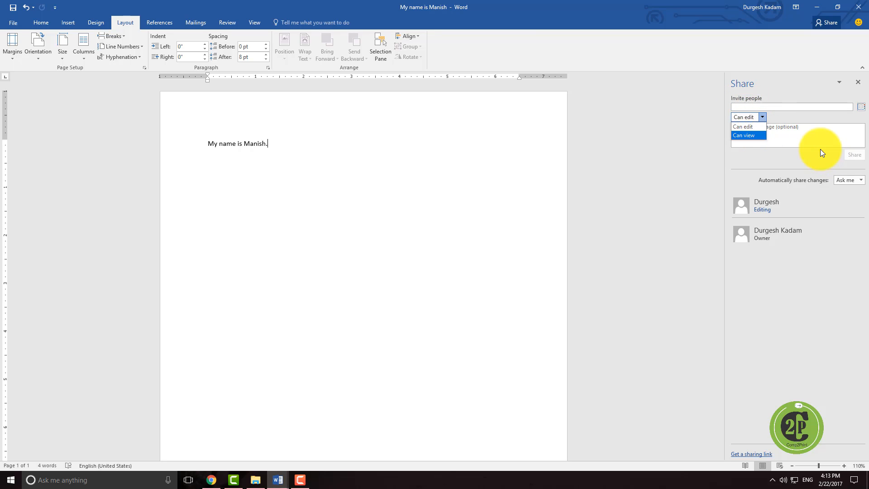
pyautogui.click(790, 135)
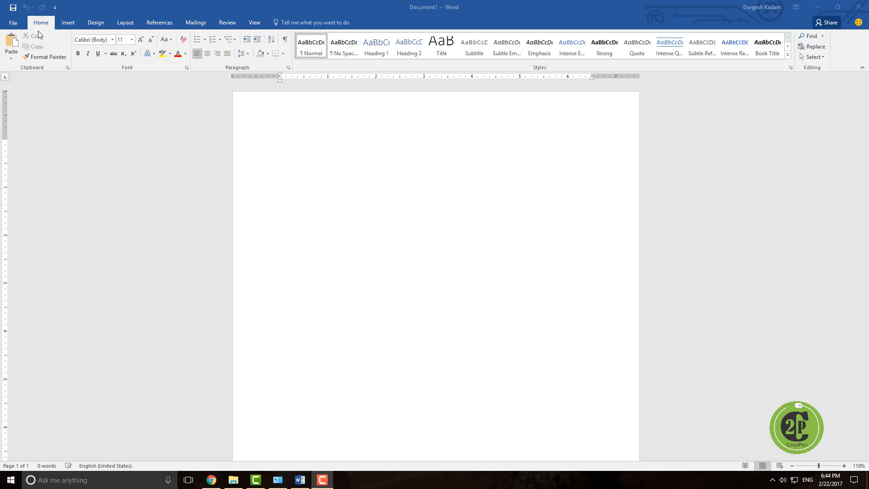
pyautogui.click(67, 23)
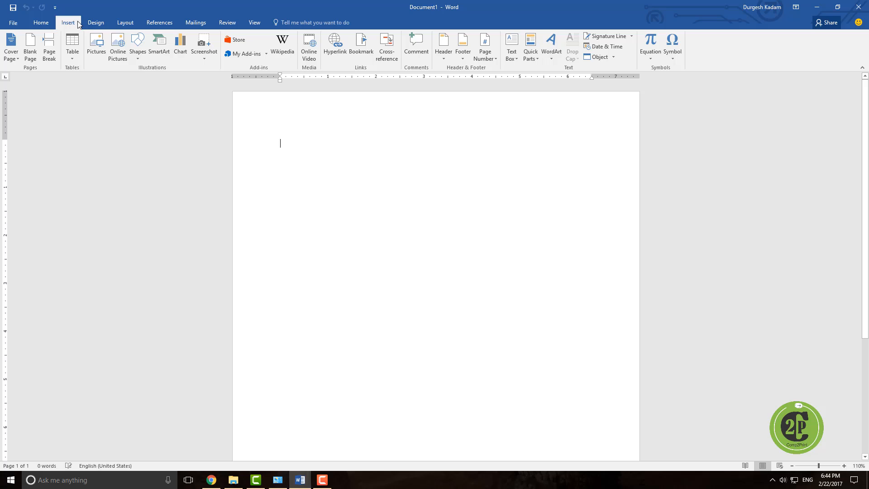
# Step: Go through each ribbon tab in turn to examine the commands it offers
pyautogui.click(43, 23)
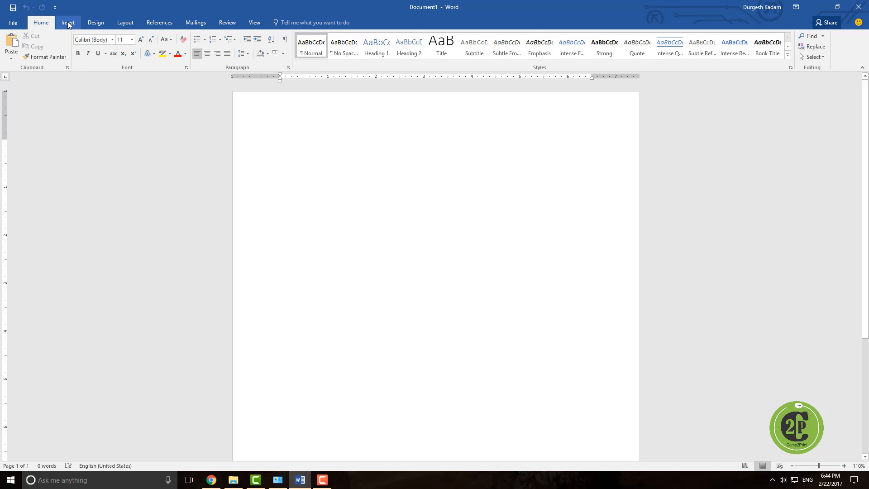
pyautogui.click(67, 22)
pyautogui.click(96, 23)
pyautogui.click(126, 23)
pyautogui.click(159, 23)
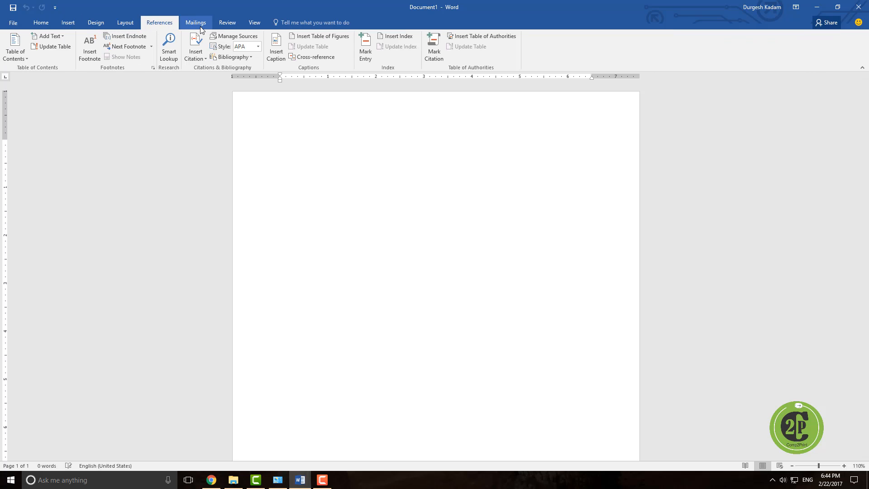
pyautogui.click(195, 23)
pyautogui.click(229, 24)
pyautogui.click(252, 22)
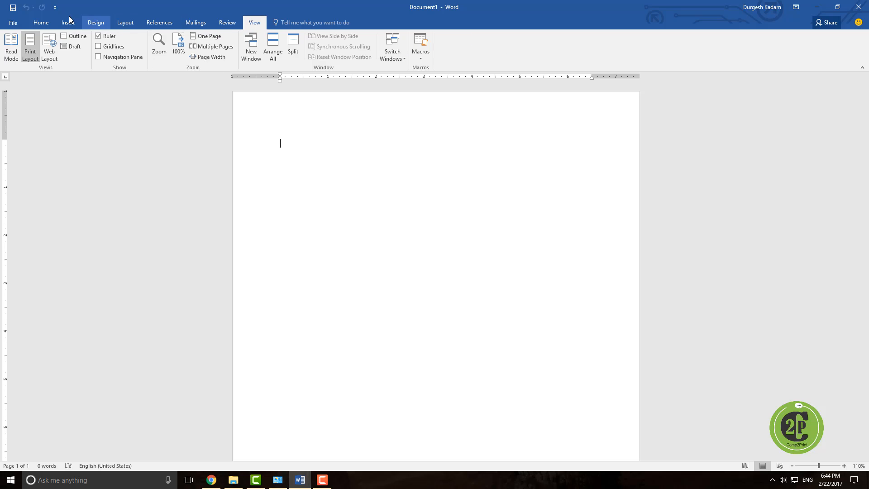
pyautogui.click(43, 23)
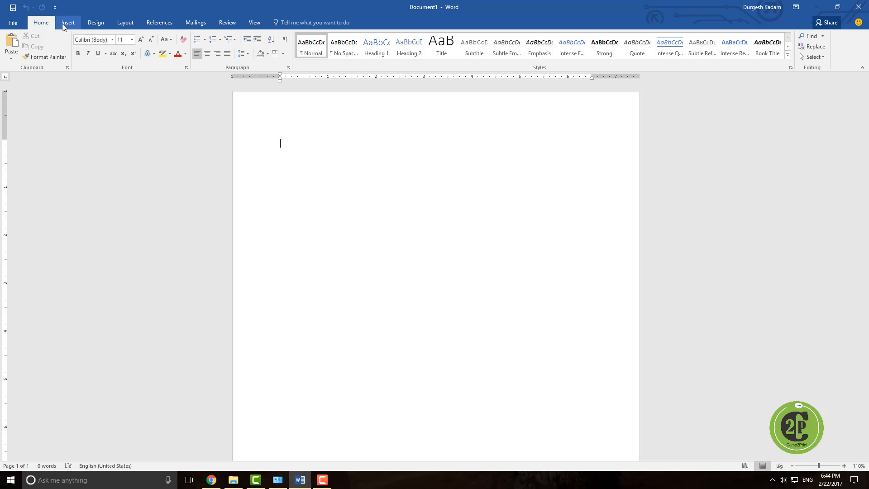
pyautogui.click(64, 23)
pyautogui.click(97, 23)
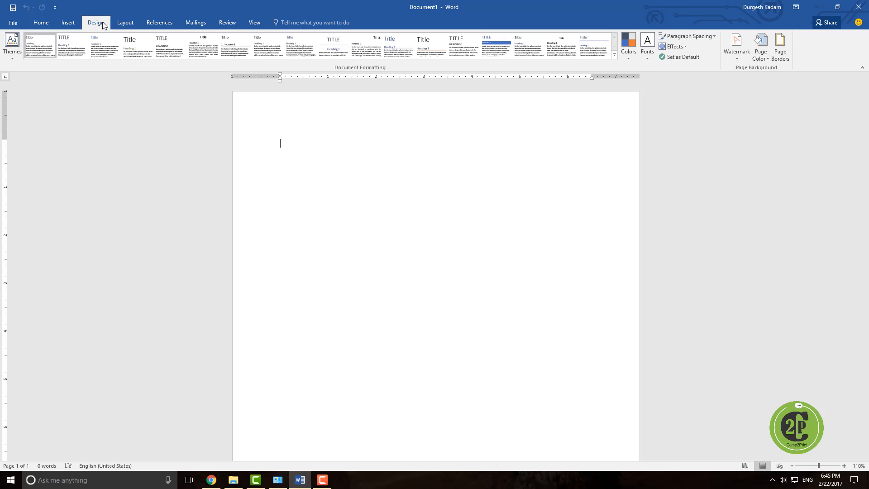
pyautogui.click(135, 25)
pyautogui.click(153, 23)
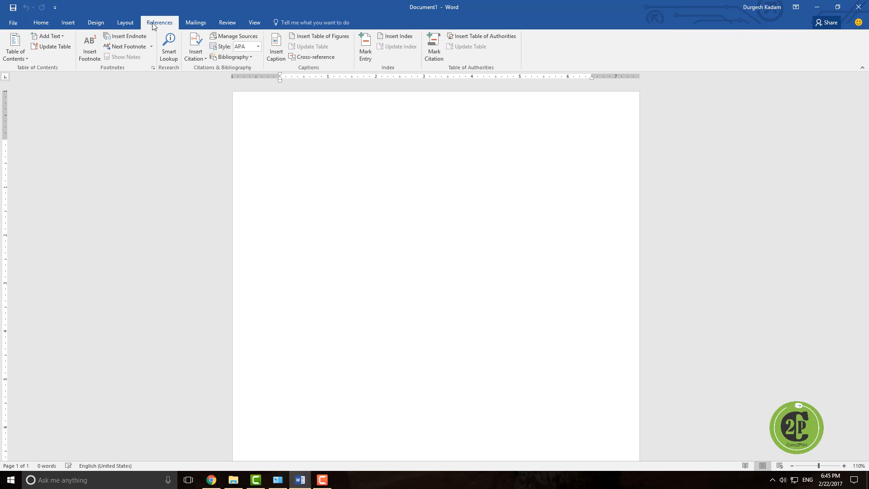
pyautogui.click(201, 24)
pyautogui.click(219, 24)
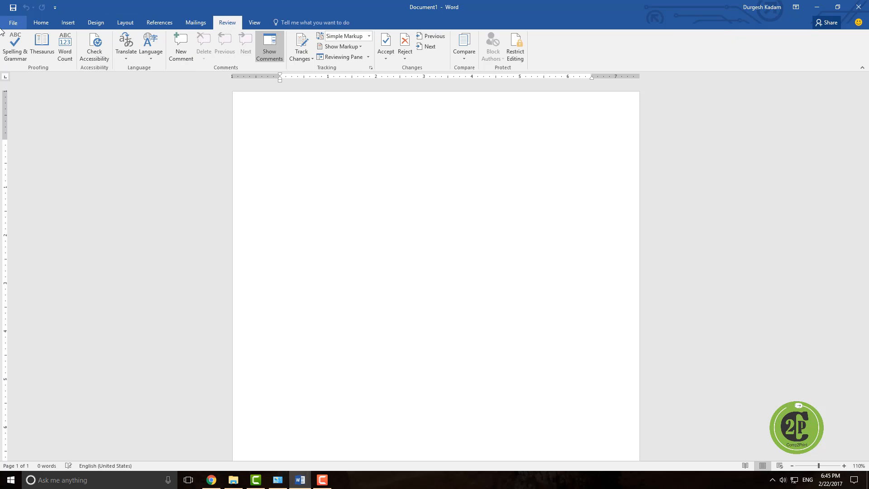
pyautogui.click(37, 25)
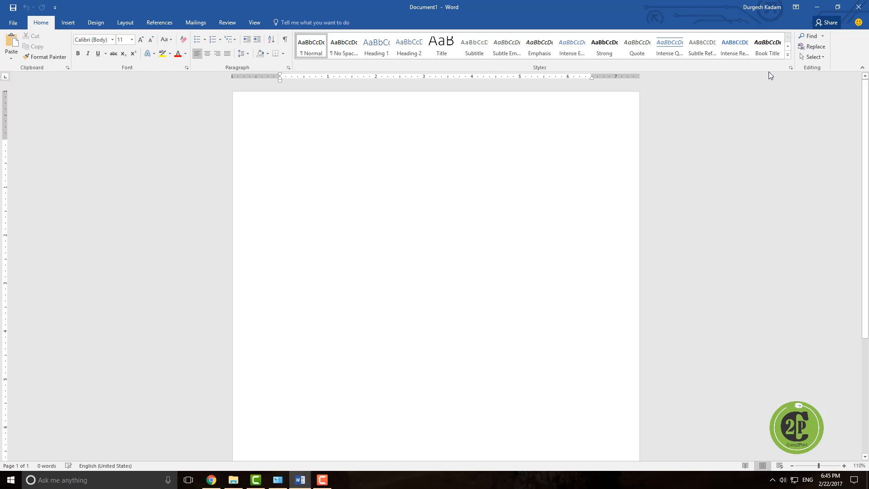
# Step: Switch the ribbon display to auto-hide, then to show tabs only
pyautogui.click(796, 10)
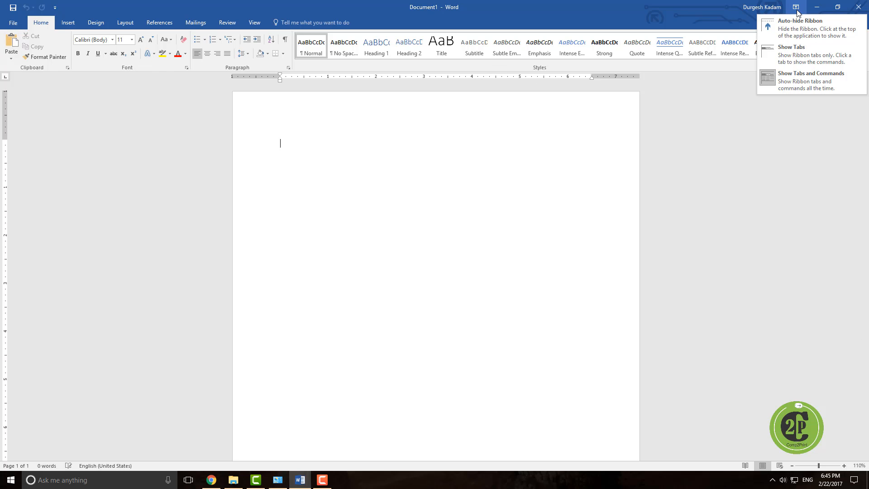
pyautogui.click(798, 33)
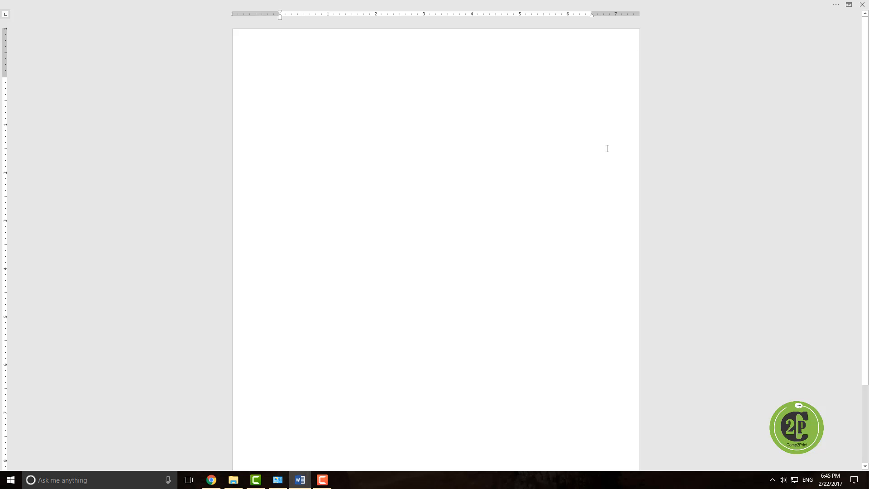
pyautogui.click(849, 5)
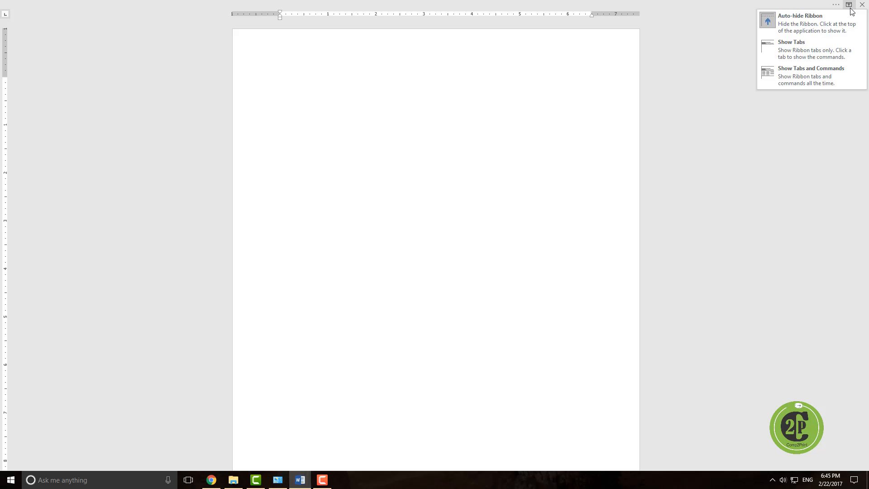
pyautogui.click(805, 44)
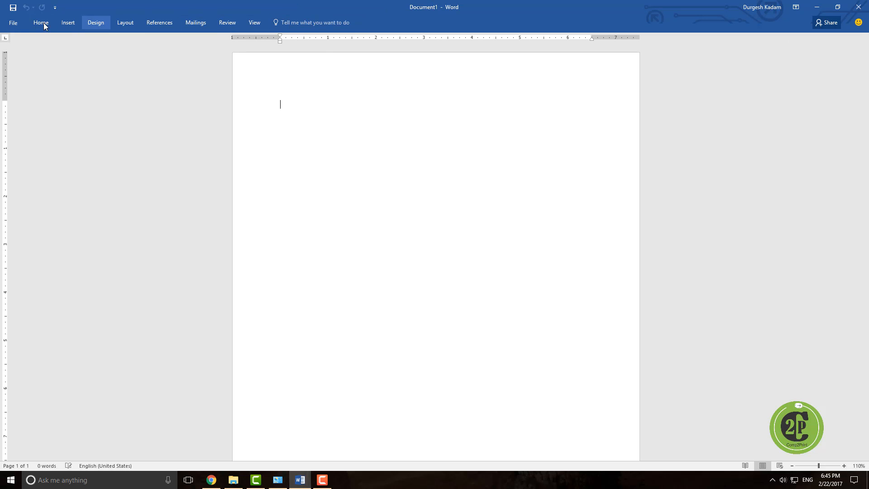
# Step: Restore the ribbon display to show tabs and commands
pyautogui.click(795, 7)
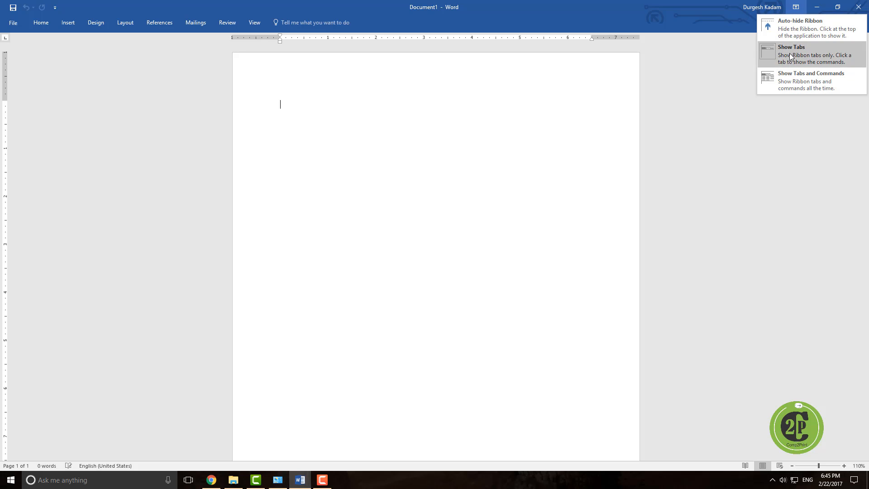
pyautogui.click(791, 75)
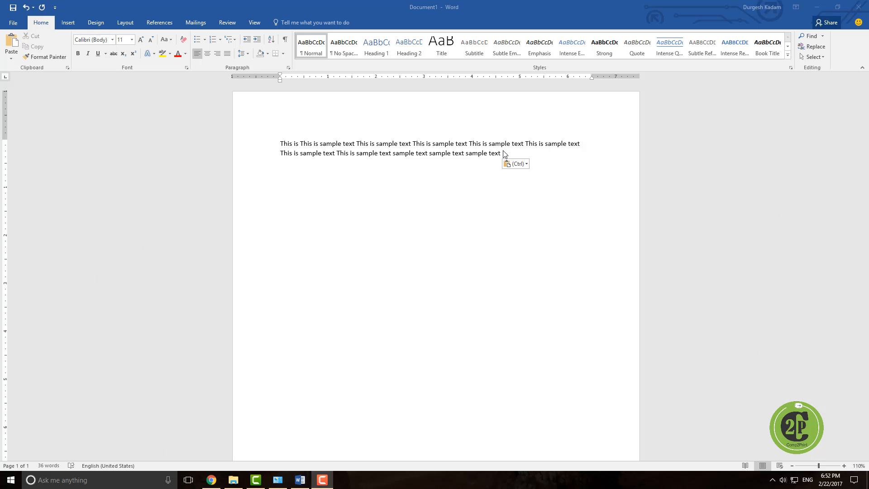
# Step: Select all the sample text in the document and cut it
pyautogui.moveTo(283, 142); pyautogui.dragTo(498, 167)
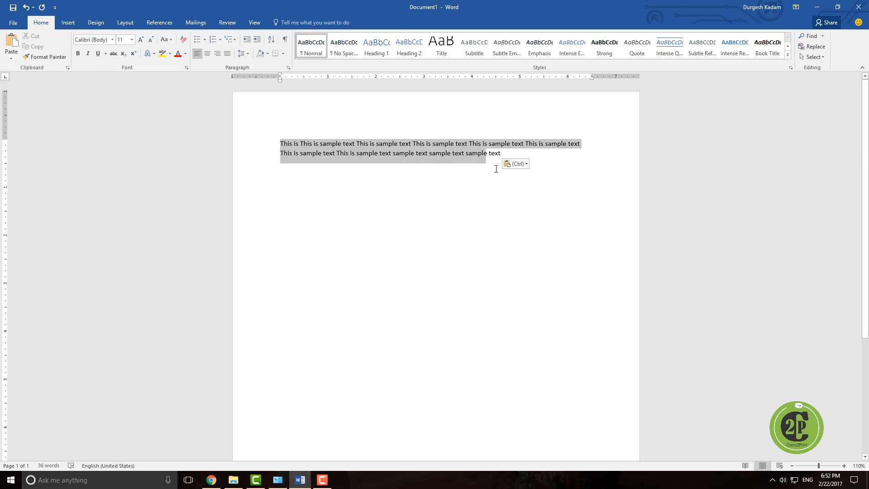
pyautogui.hotkey('ctrl', 'x')
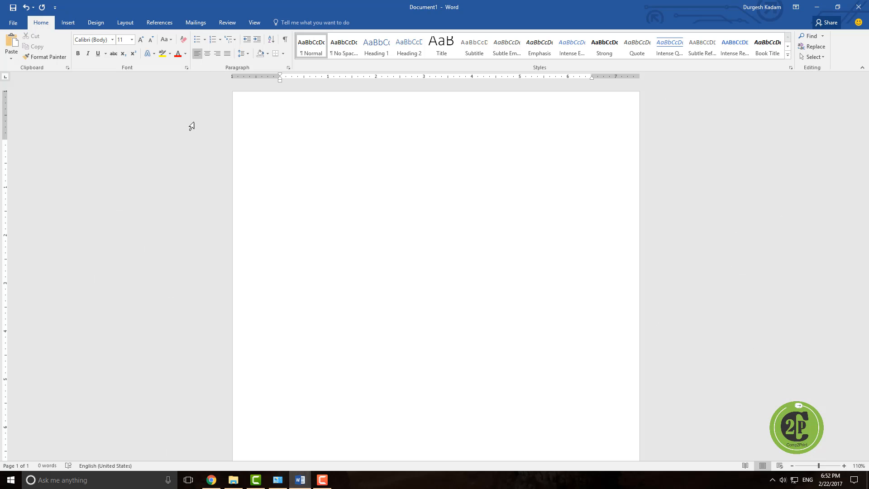
# Step: Type the sentence "This is Sample text." into the empty document
pyautogui.write('This is Sample text.')
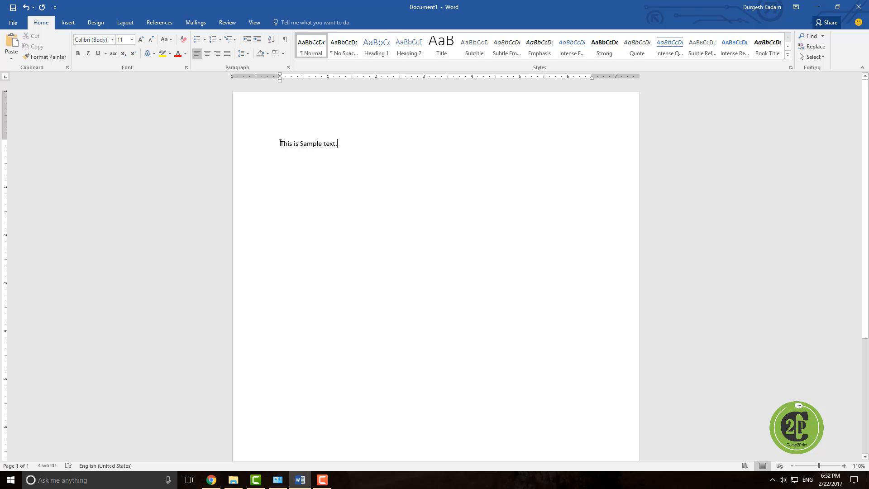
# Step: Copy the sentence and paste it eight times after the original
pyautogui.moveTo(280, 143); pyautogui.dragTo(339, 140)
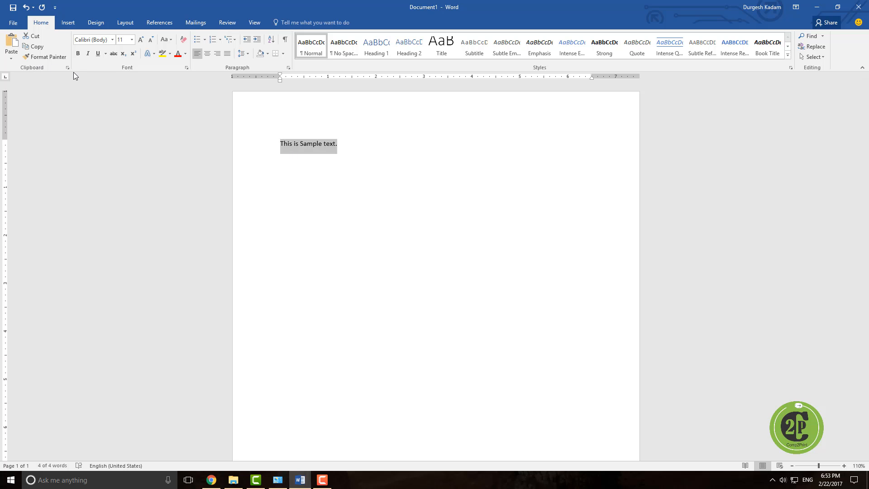
pyautogui.click(39, 47)
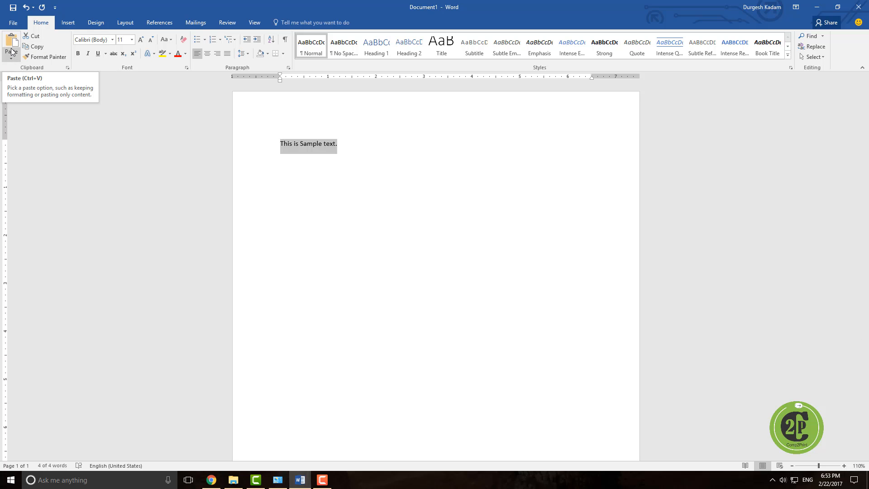
pyautogui.click(344, 147)
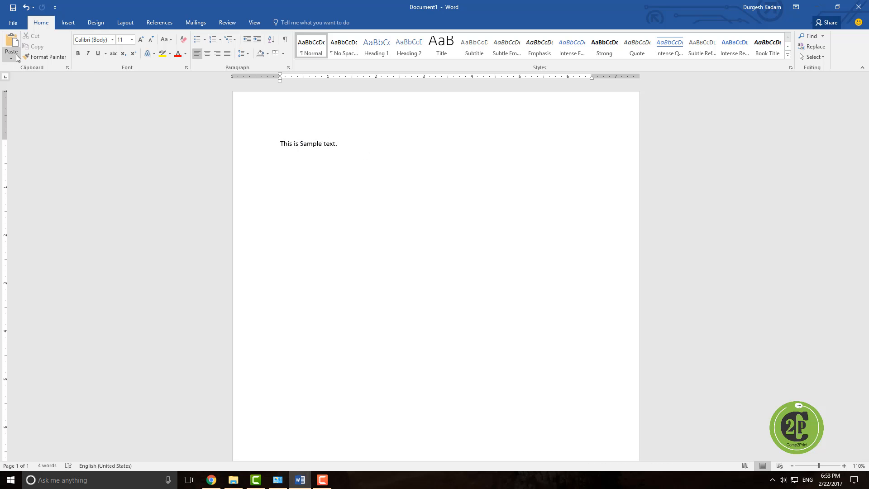
pyautogui.click(10, 44)
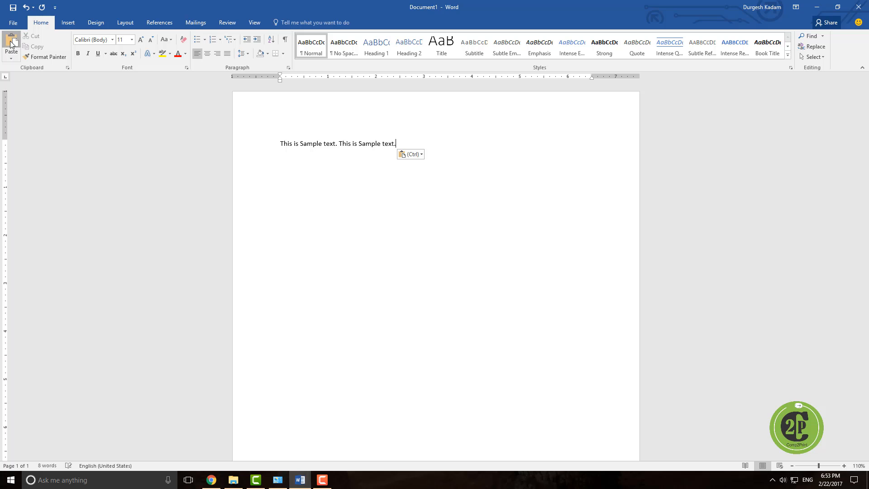
pyautogui.click(11, 44)
pyautogui.click(11, 44)
pyautogui.click(11, 43)
pyautogui.click(11, 44)
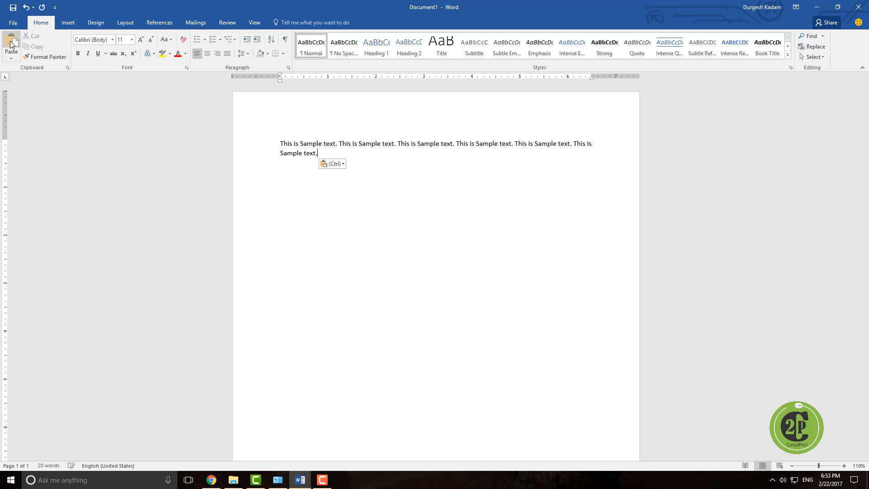
pyautogui.click(11, 44)
pyautogui.click(11, 44)
pyautogui.click(11, 44)
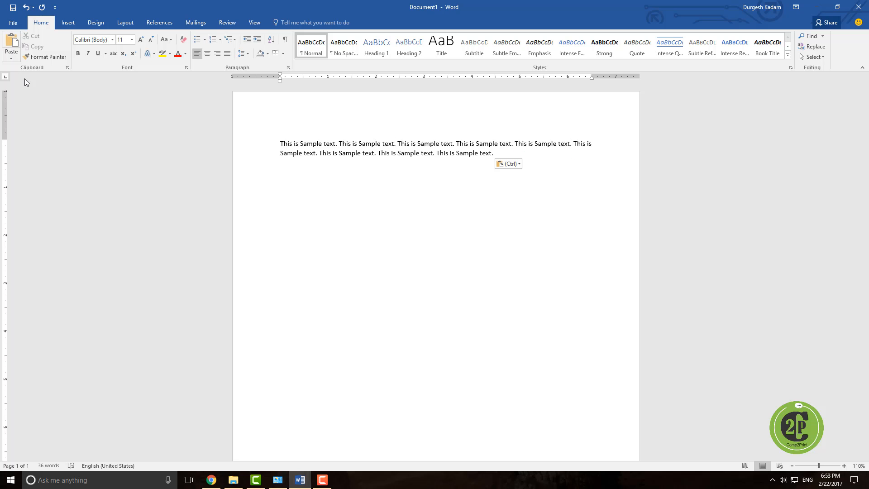
# Step: Cut the words "Sample text" from the second sentence and paste them at the end of the text
pyautogui.click(331, 152)
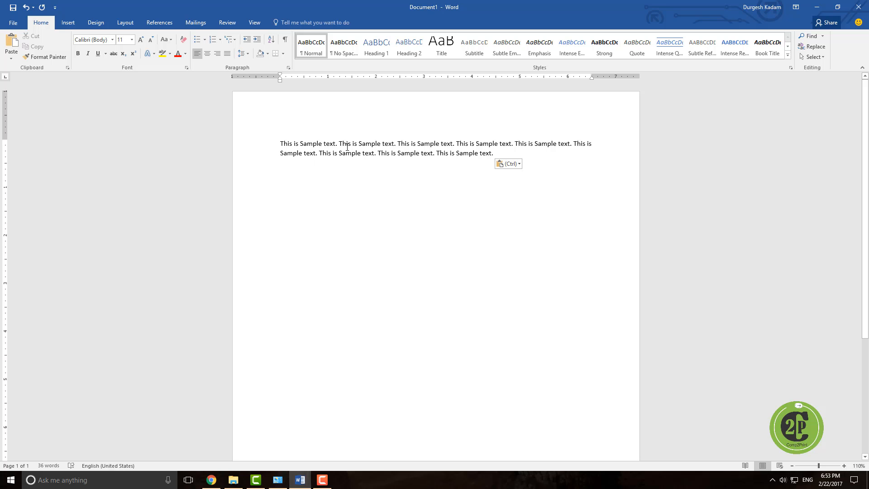
pyautogui.moveTo(359, 143); pyautogui.dragTo(384, 146)
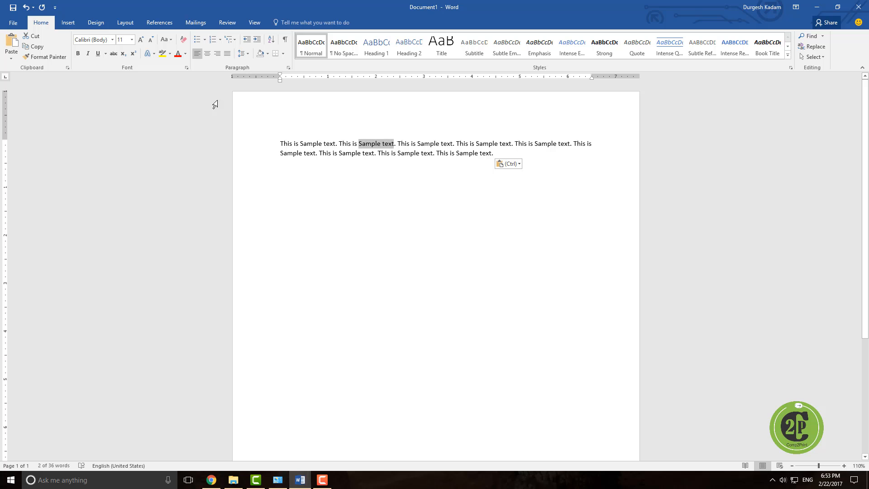
pyautogui.click(39, 42)
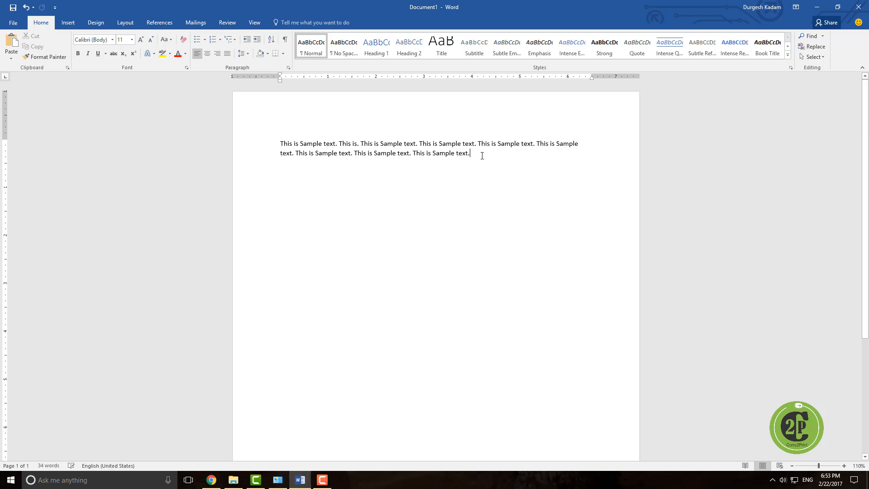
pyautogui.click(10, 46)
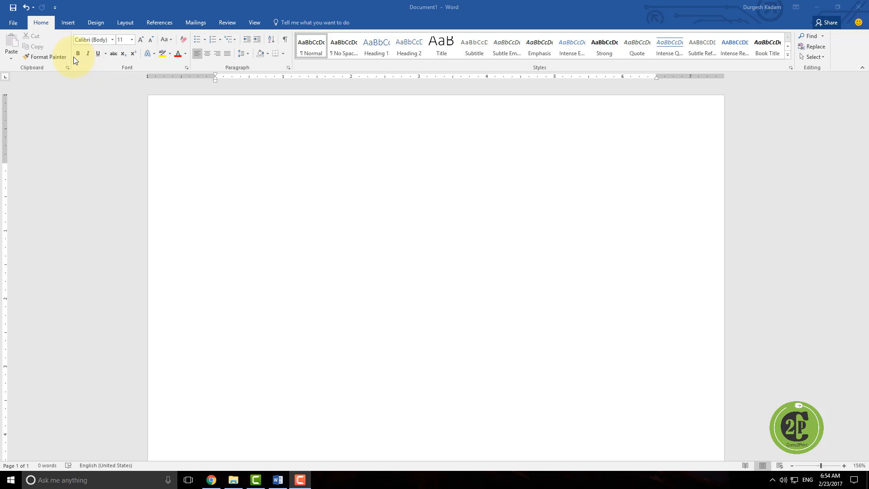
# Step: Open the font name list and the font size list in a new blank document to examine the options
pyautogui.click(113, 40)
pyautogui.moveTo(197, 66)
pyautogui.mouseDown()
pyautogui.moveTo(204, 245)
pyautogui.moveTo(196, 268)
pyautogui.moveTo(205, 206)
pyautogui.moveTo(200, 64)
pyautogui.mouseUp()
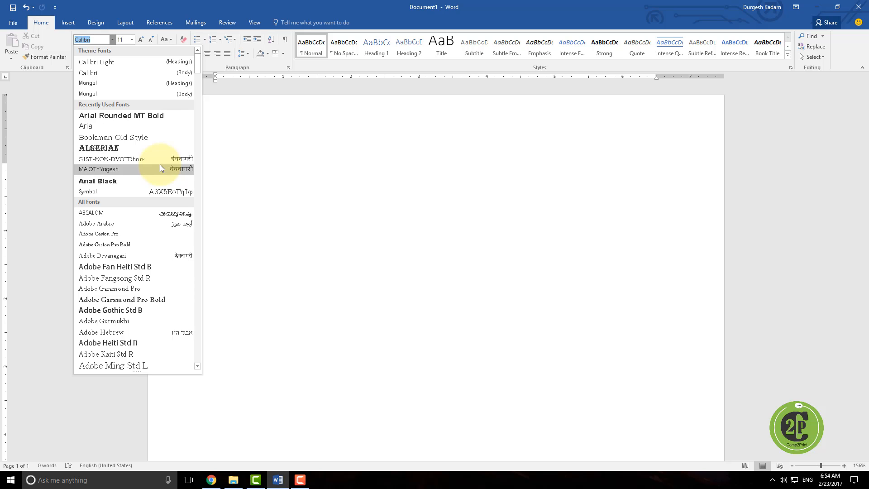
pyautogui.click(131, 42)
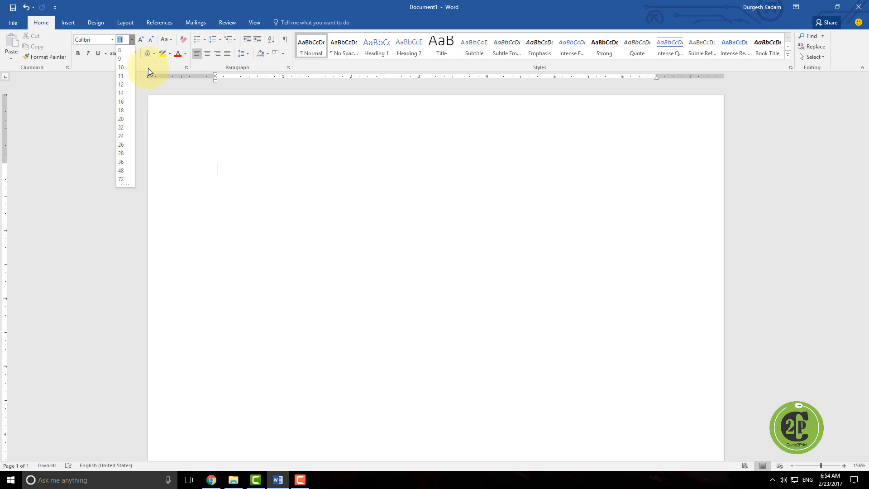
pyautogui.click(140, 45)
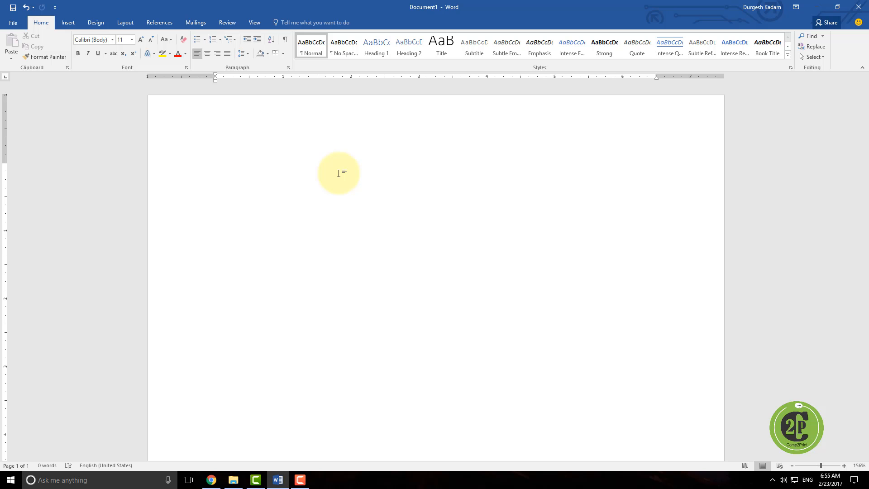
# Step: Generate random sample paragraphs by entering =rand() on the page
pyautogui.write('=rand()')
pyautogui.press('Return')
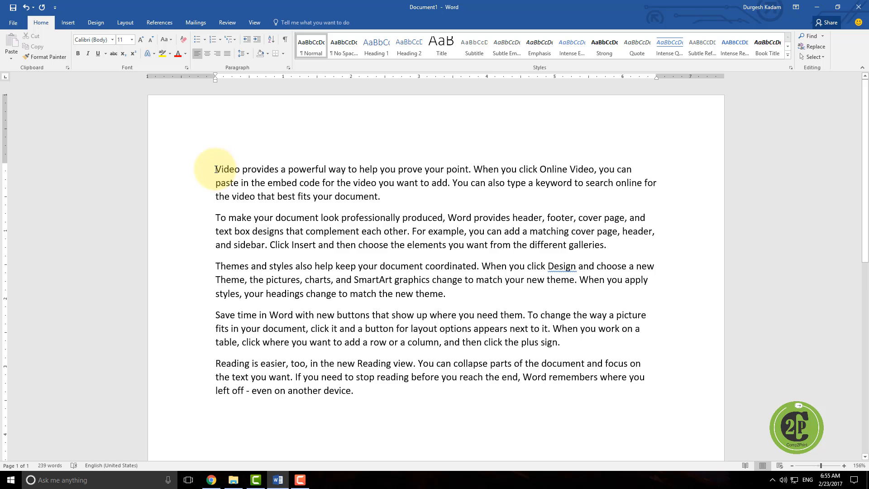
# Step: Select the document's first sentence and change its font to Arial Black
pyautogui.moveTo(216, 170); pyautogui.dragTo(457, 164)
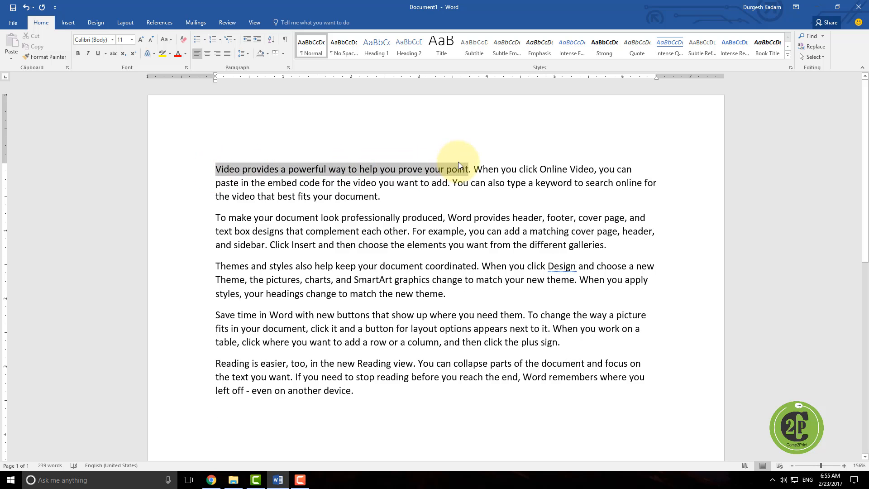
pyautogui.click(223, 177)
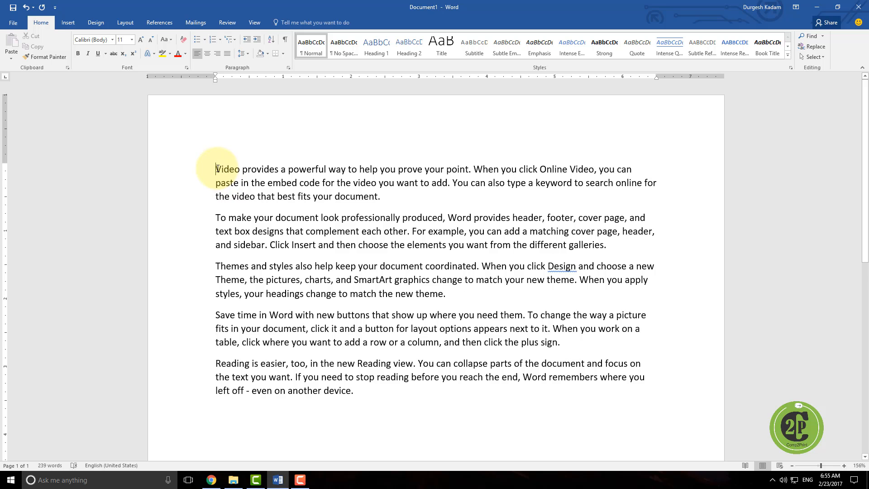
pyautogui.moveTo(217, 169); pyautogui.dragTo(461, 171)
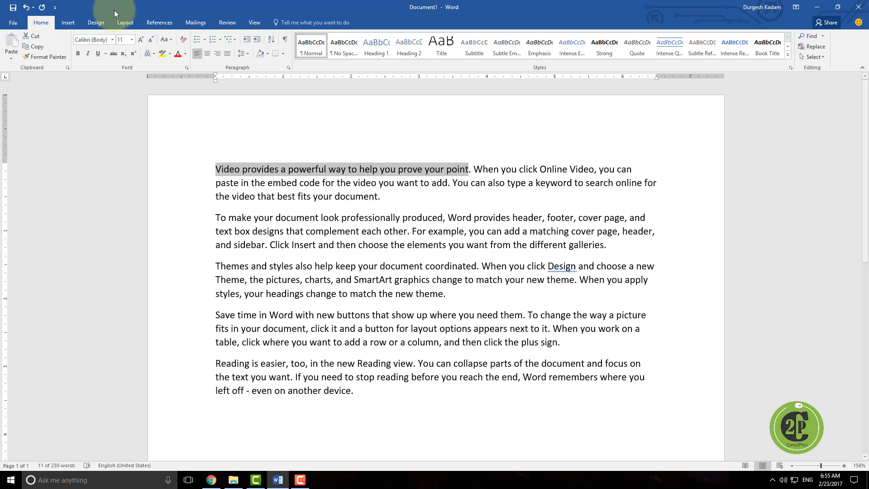
pyautogui.click(112, 40)
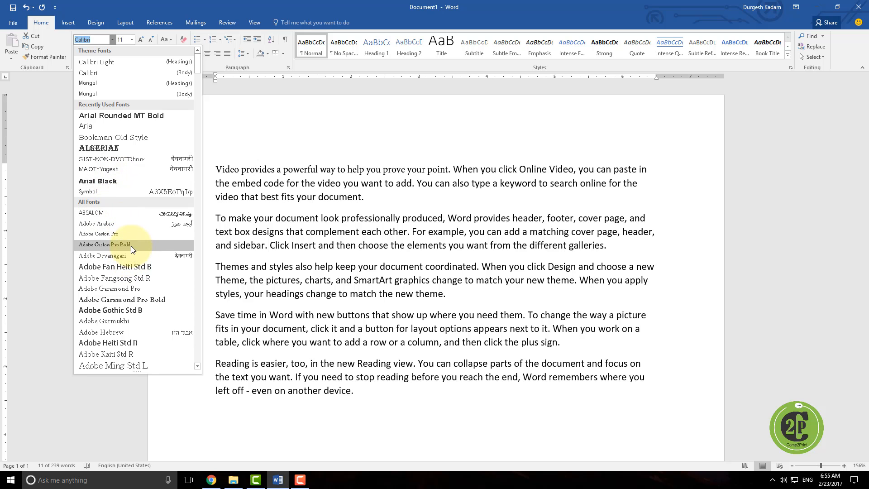
pyautogui.click(127, 181)
# Step: Set the sentence's font size to 20, then enlarge it step by step up to 48
pyautogui.click(131, 39)
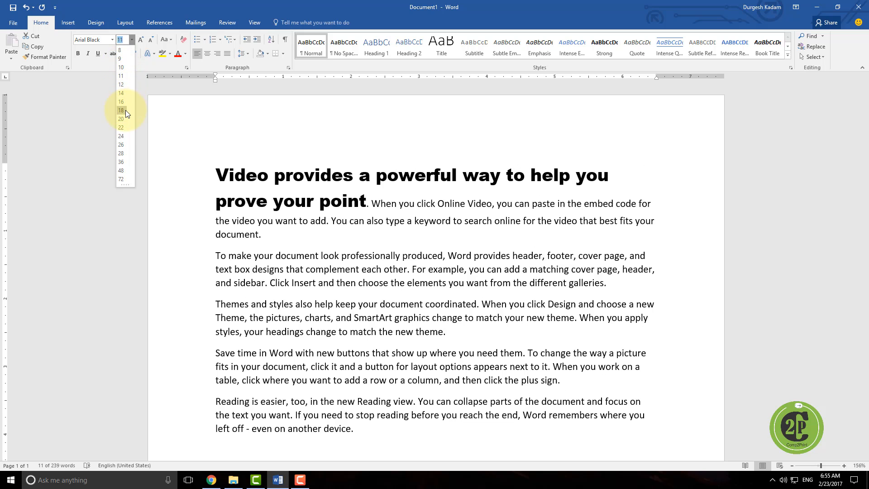
pyautogui.click(122, 118)
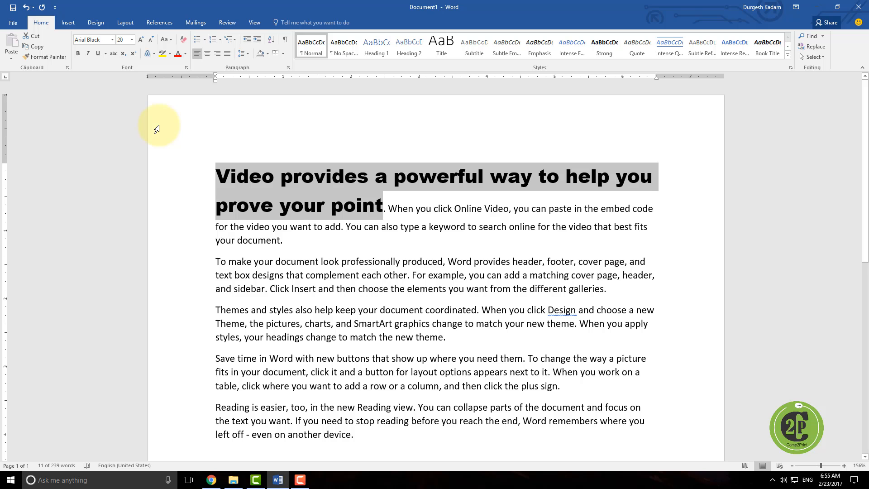
pyautogui.click(140, 42)
pyautogui.click(140, 42)
pyautogui.click(140, 41)
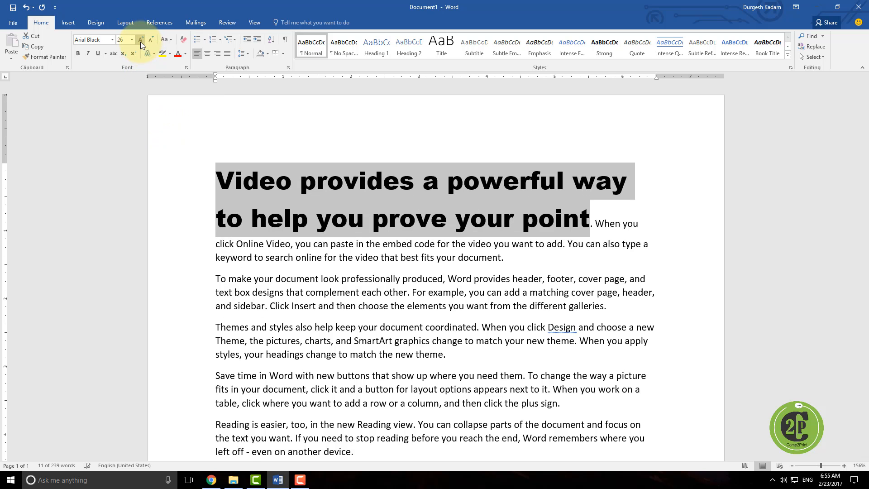
pyautogui.click(141, 41)
pyautogui.click(140, 42)
pyautogui.click(140, 41)
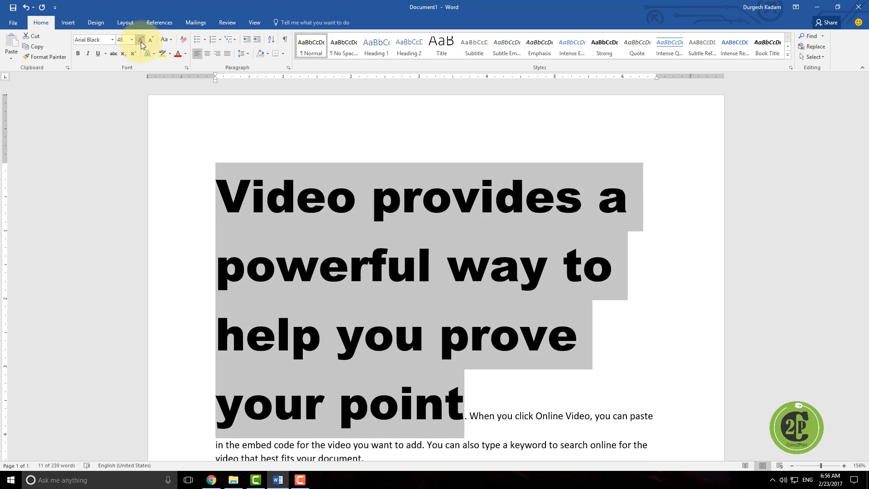
# Step: Shrink and grow the sentence's font size step by step, ending at 16
pyautogui.click(146, 39)
pyautogui.click(147, 39)
pyautogui.click(146, 39)
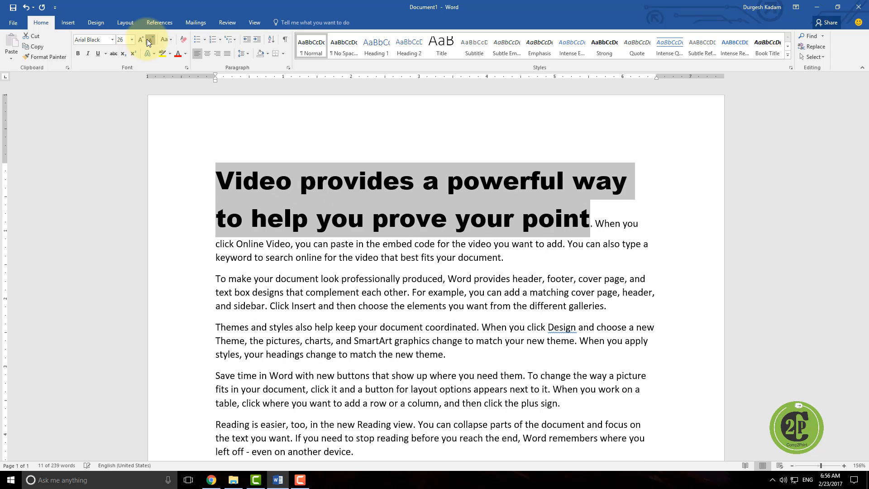
pyautogui.click(147, 39)
pyautogui.click(154, 41)
pyautogui.click(154, 42)
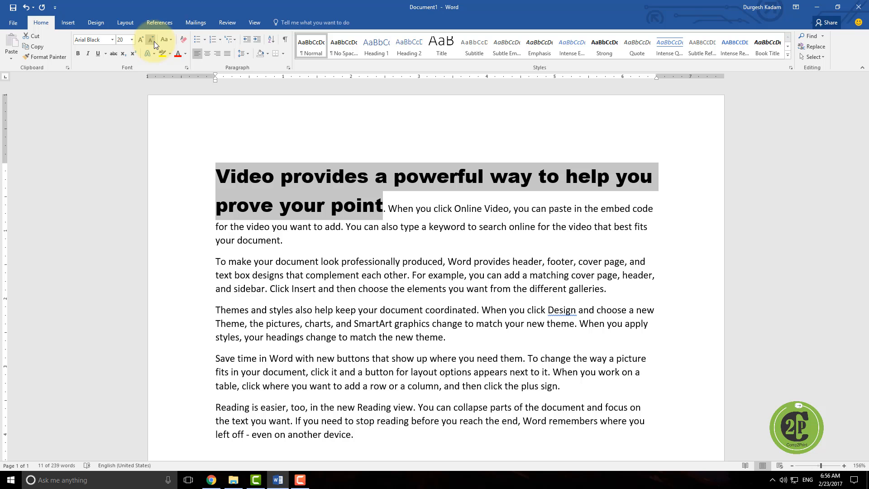
pyautogui.click(154, 42)
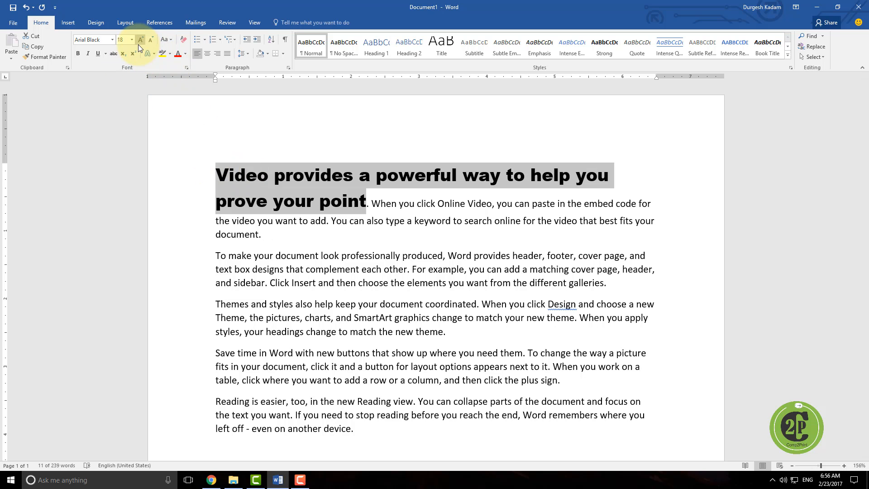
pyautogui.click(140, 42)
pyautogui.click(140, 42)
pyautogui.click(148, 41)
pyautogui.click(148, 40)
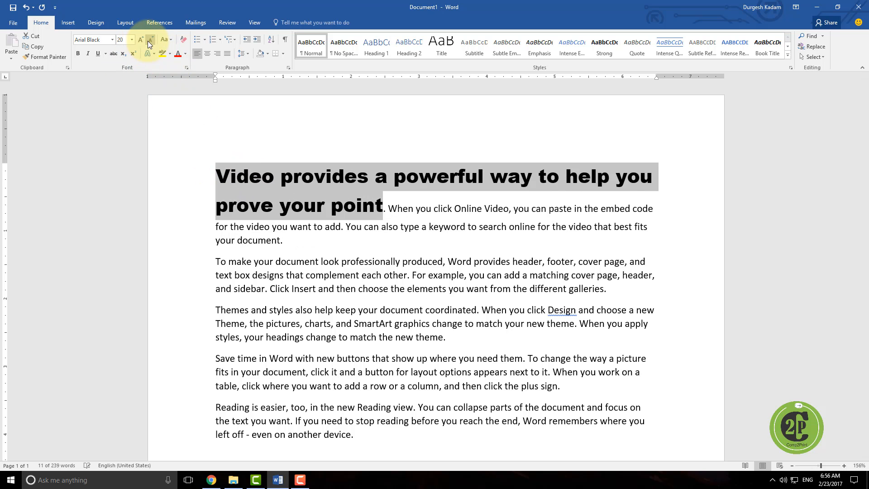
pyautogui.click(148, 40)
pyautogui.click(148, 40)
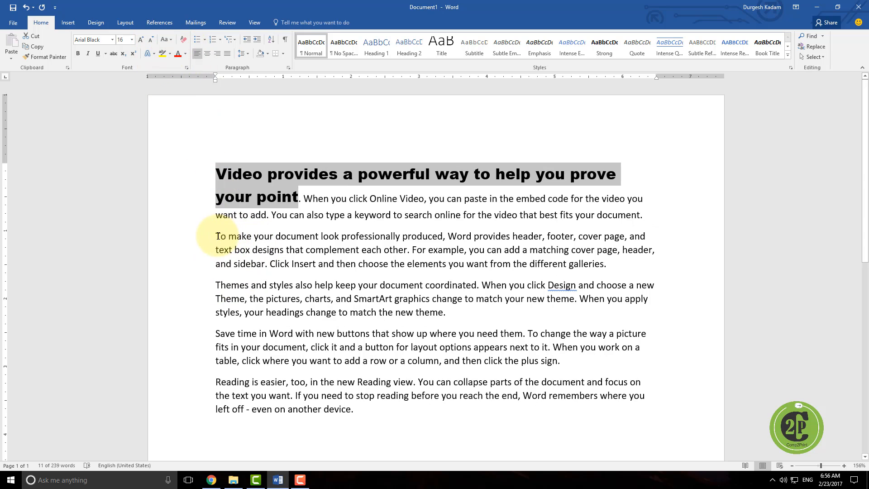
# Step: Change the second paragraph to lowercase
pyautogui.moveTo(216, 235); pyautogui.dragTo(610, 265)
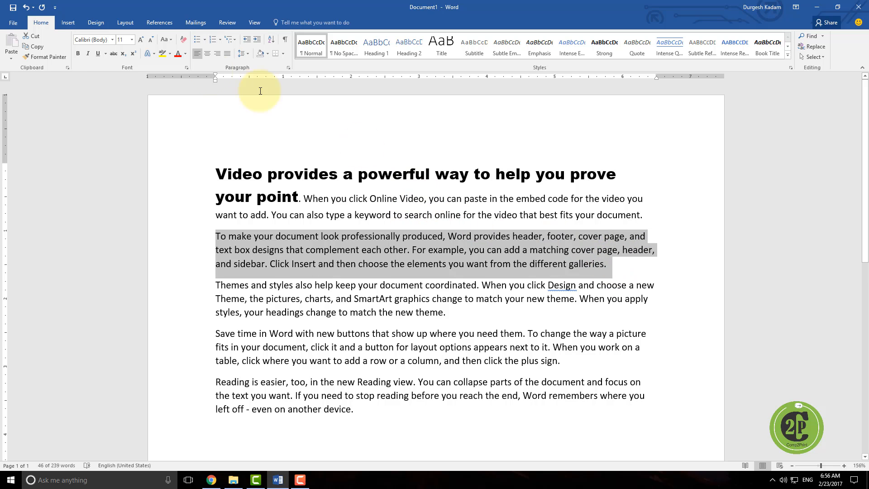
pyautogui.click(169, 42)
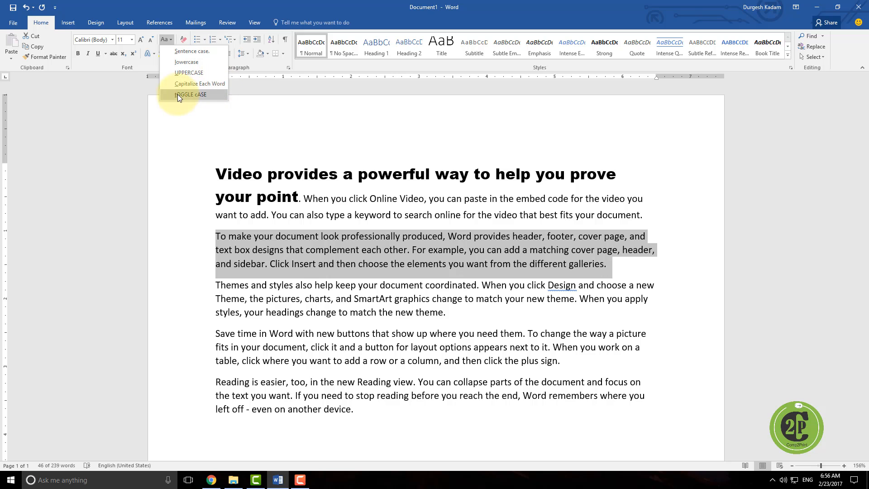
pyautogui.click(183, 64)
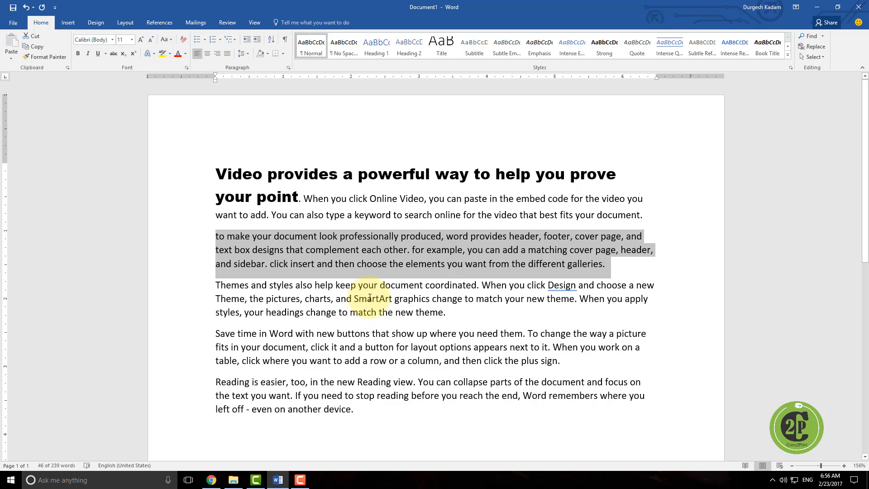
# Step: Start a new paragraph after the last one and type "Text" followed by "TEXT"
pyautogui.click(381, 412)
pyautogui.press('Return')
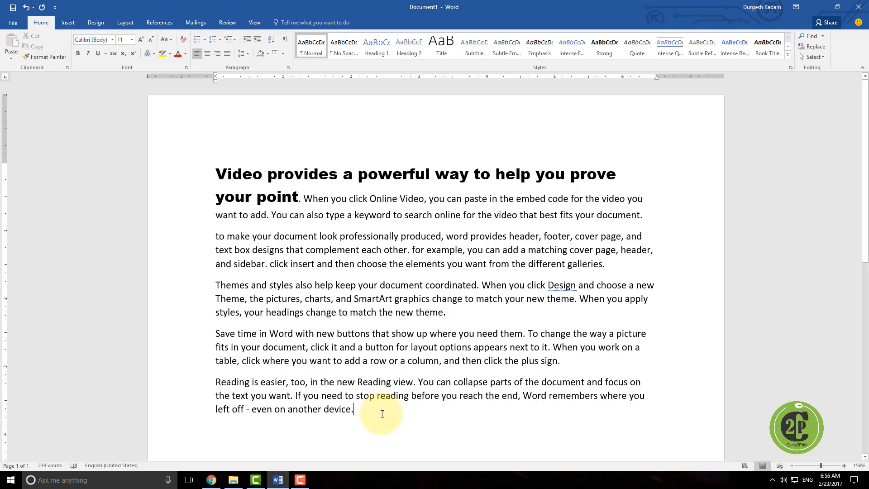
pyautogui.write('text')
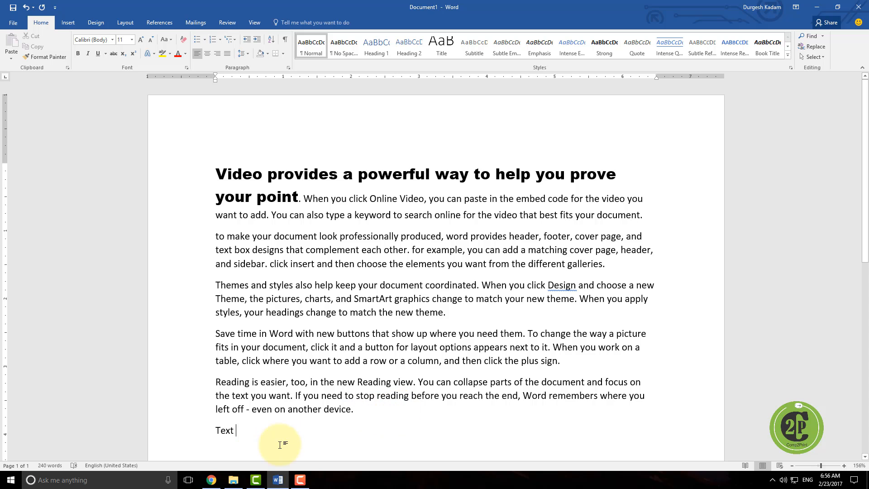
pyautogui.doubleClick(220, 429)
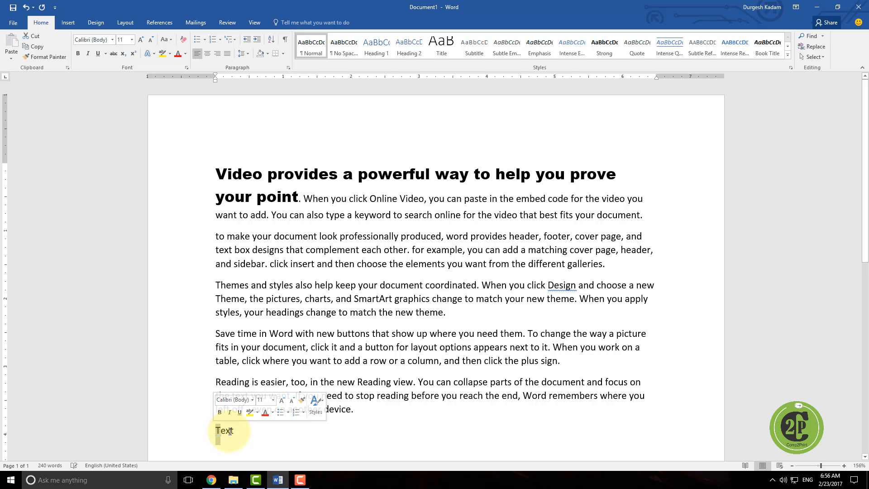
pyautogui.click(240, 431)
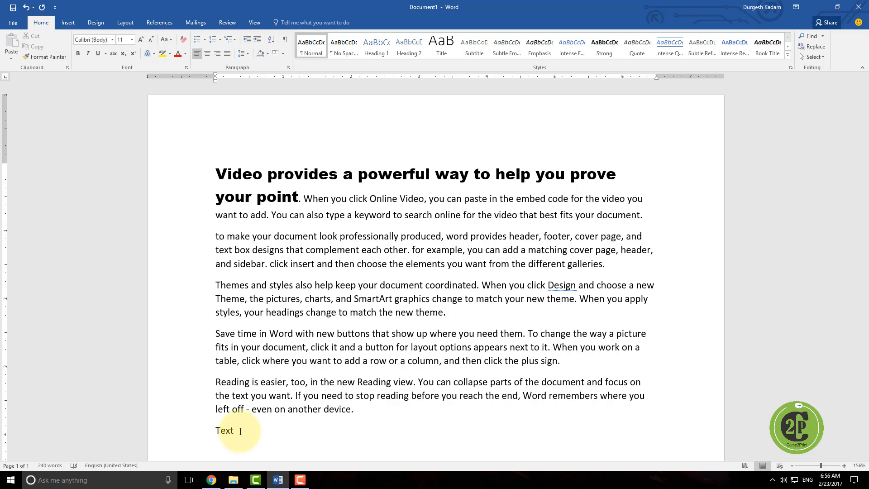
pyautogui.write('TEXT')
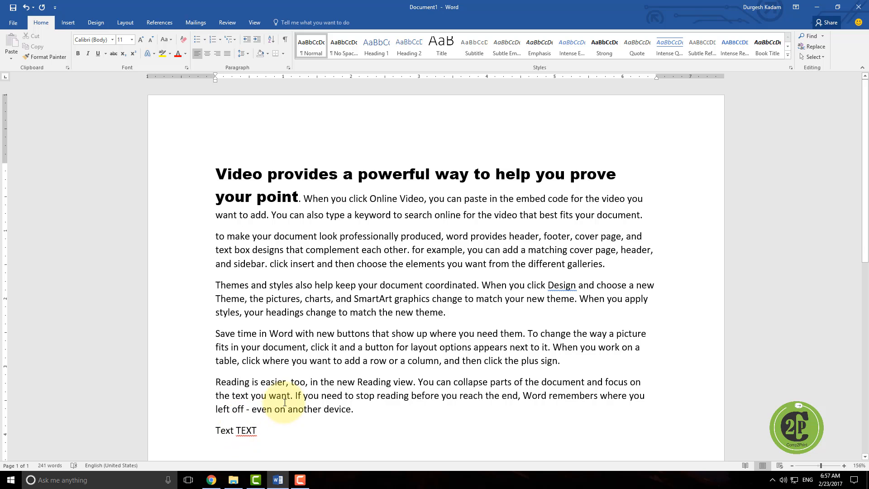
# Step: Change the fourth paragraph to UPPERCASE
pyautogui.moveTo(221, 334); pyautogui.dragTo(561, 363)
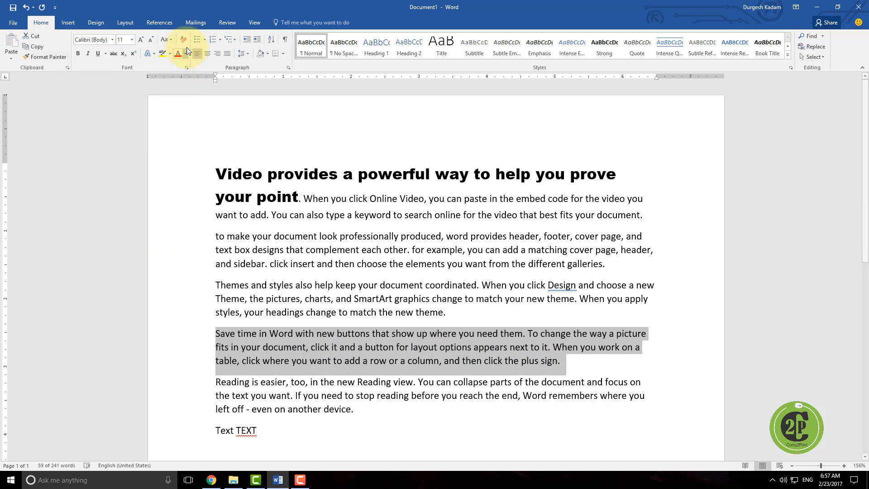
pyautogui.click(171, 39)
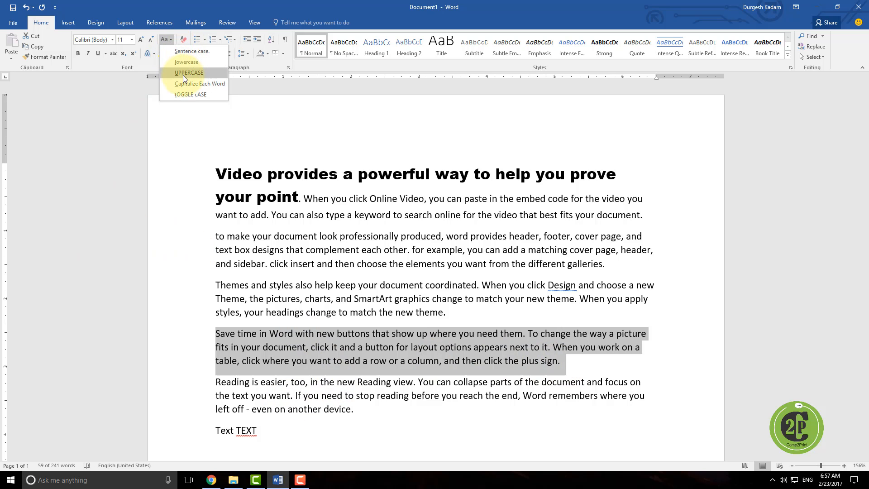
pyautogui.click(182, 73)
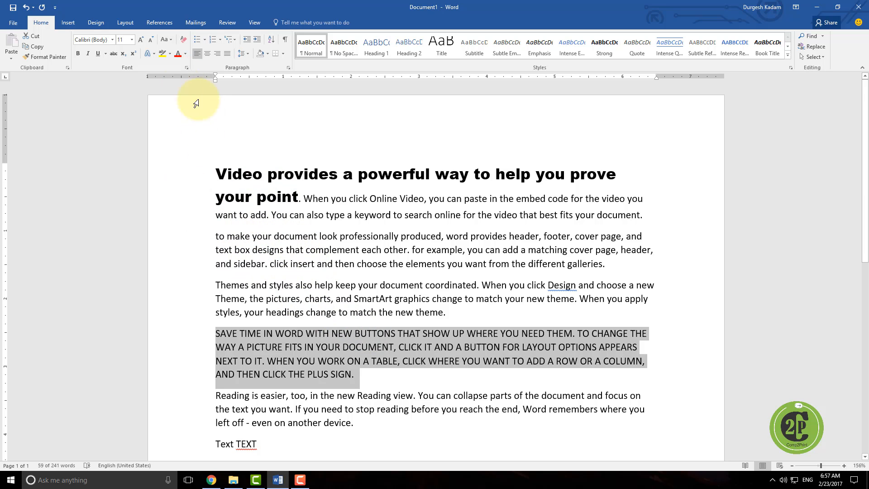
# Step: Apply tOGGLE cASE to the third paragraph
pyautogui.moveTo(217, 285); pyautogui.dragTo(448, 310)
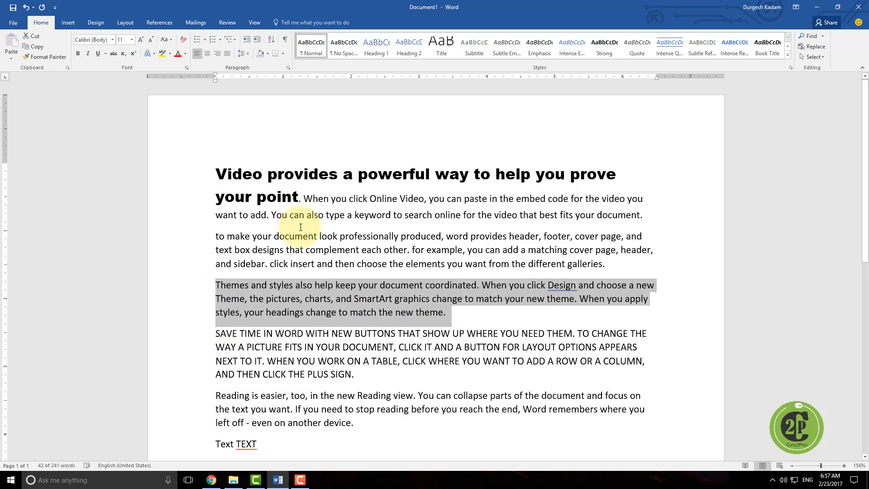
pyautogui.click(168, 40)
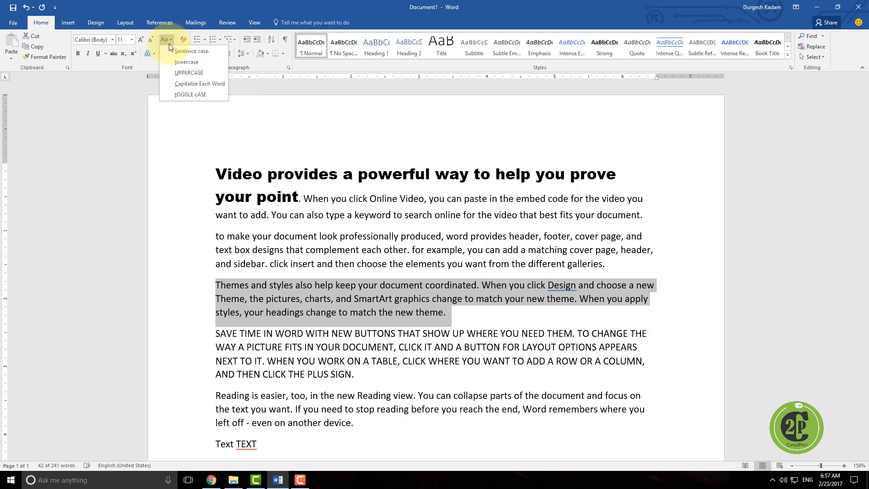
pyautogui.click(184, 97)
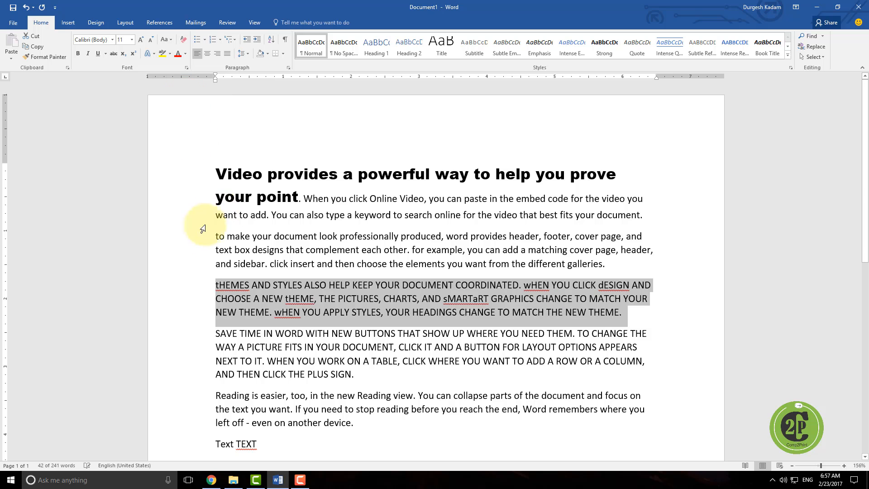
pyautogui.click(219, 286)
pyautogui.moveTo(220, 287); pyautogui.dragTo(234, 287)
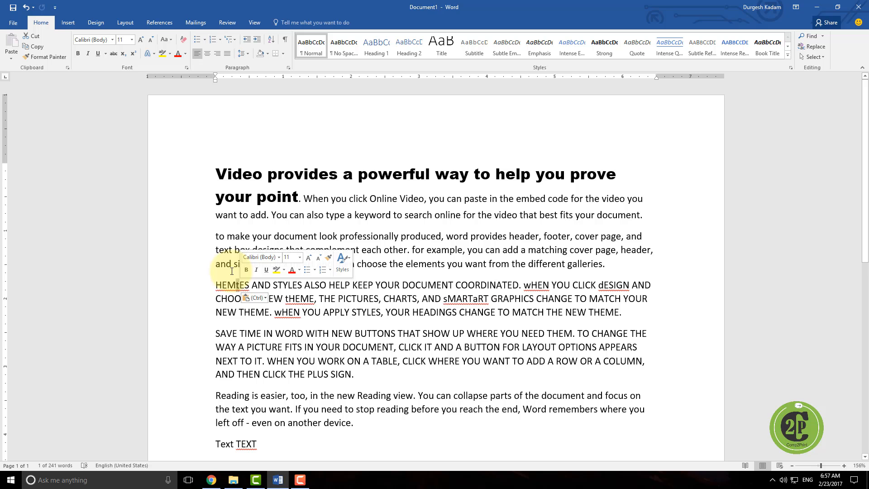
pyautogui.hotkey('ctrl', 'z')
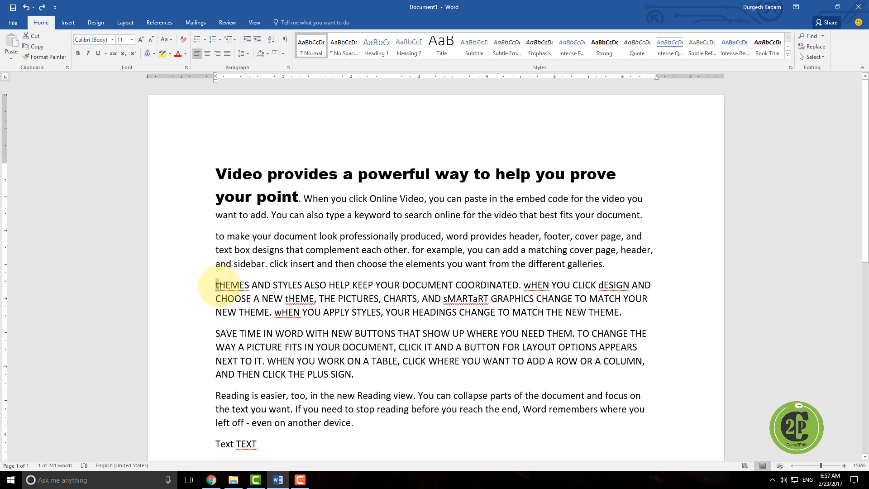
pyautogui.moveTo(220, 285); pyautogui.dragTo(272, 285)
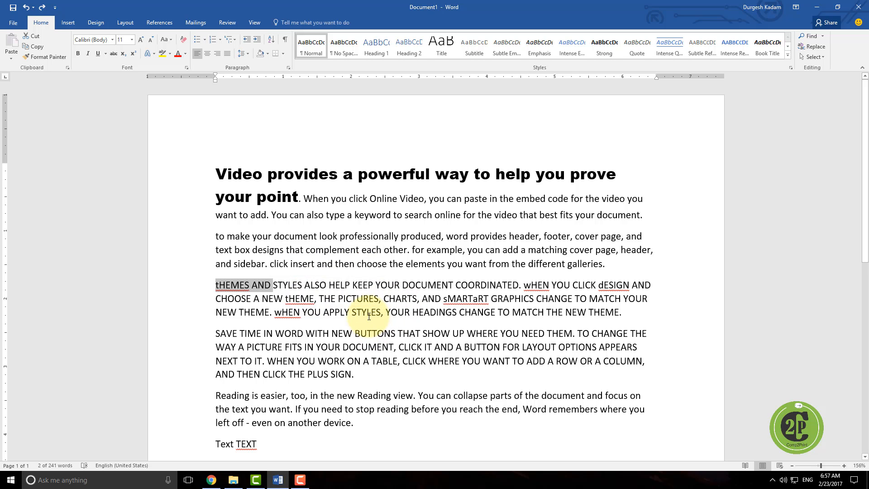
pyautogui.click(529, 286)
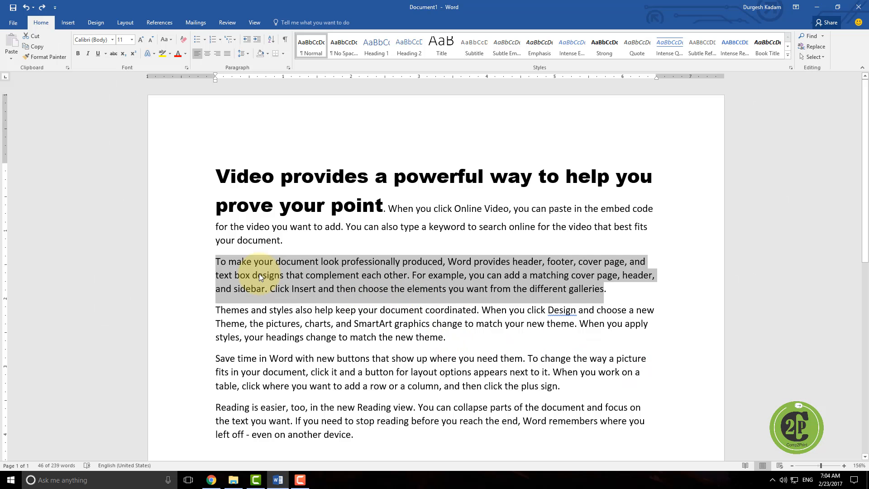
# Step: Select the second paragraph and change it to Capitalize Each Word
pyautogui.click(259, 274)
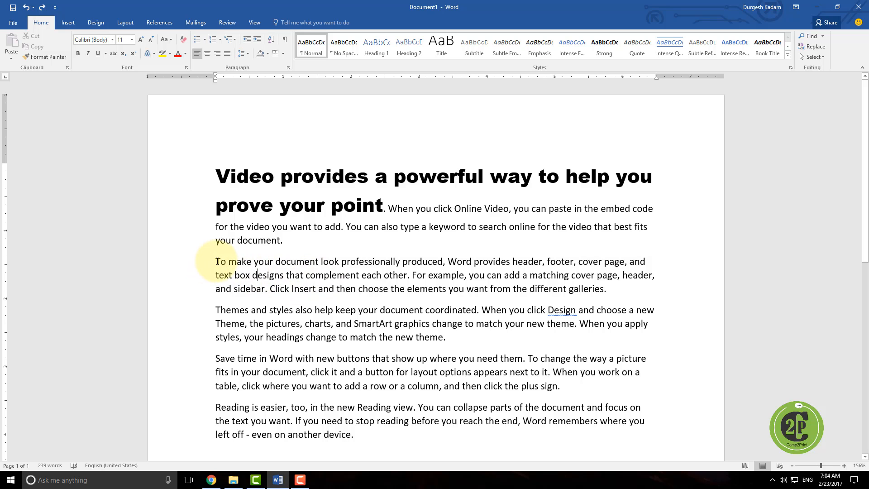
pyautogui.moveTo(217, 261); pyautogui.dragTo(595, 286)
pyautogui.moveTo(602, 286); pyautogui.dragTo(609, 290)
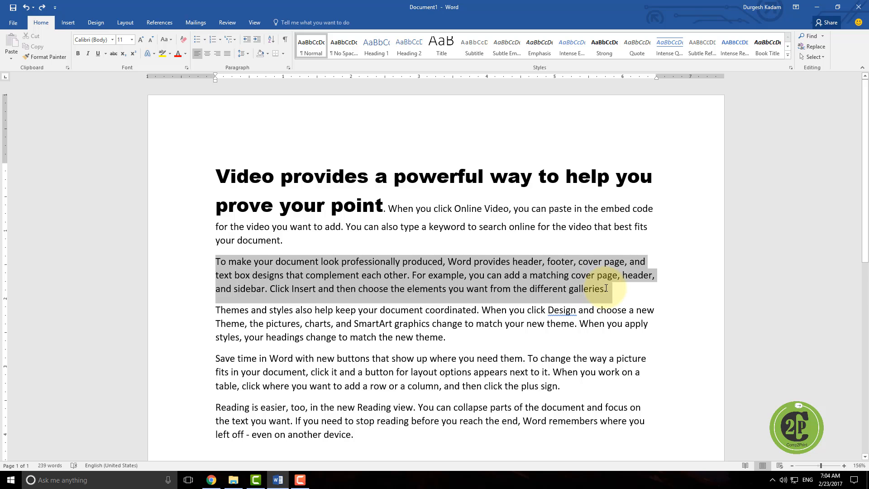
pyautogui.click(171, 40)
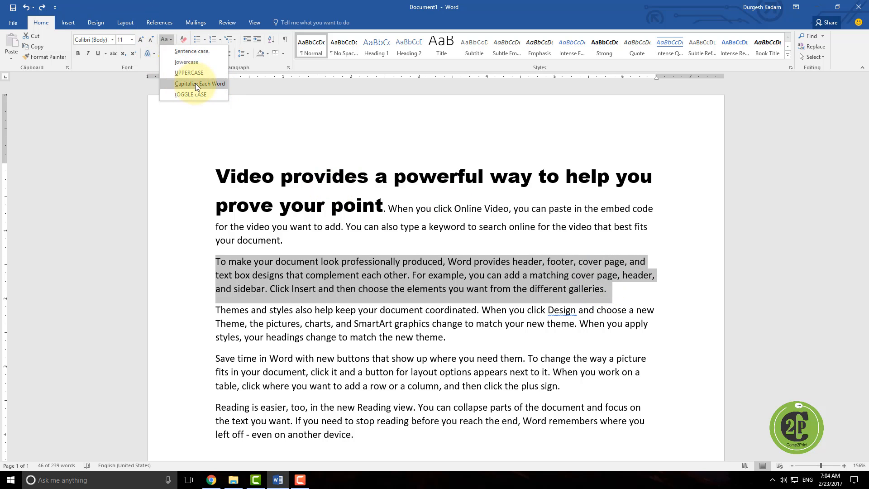
pyautogui.click(187, 84)
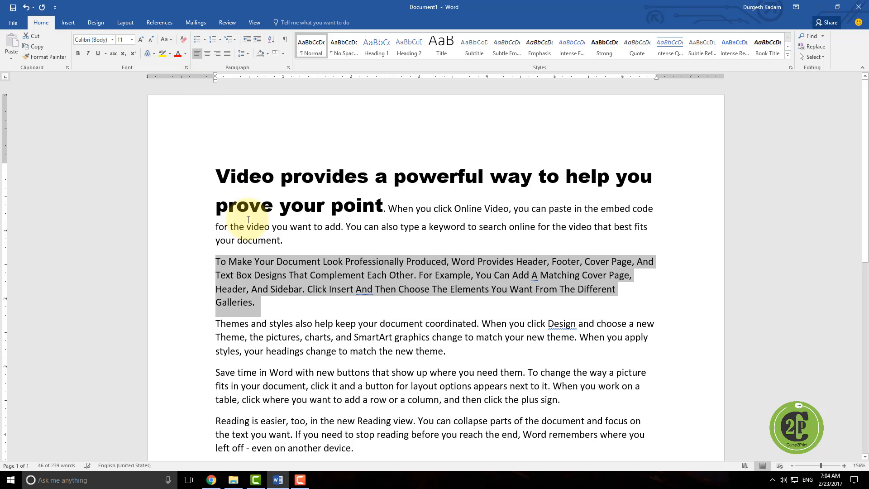
# Step: Select all the document text and clear all its formatting
pyautogui.click(229, 265)
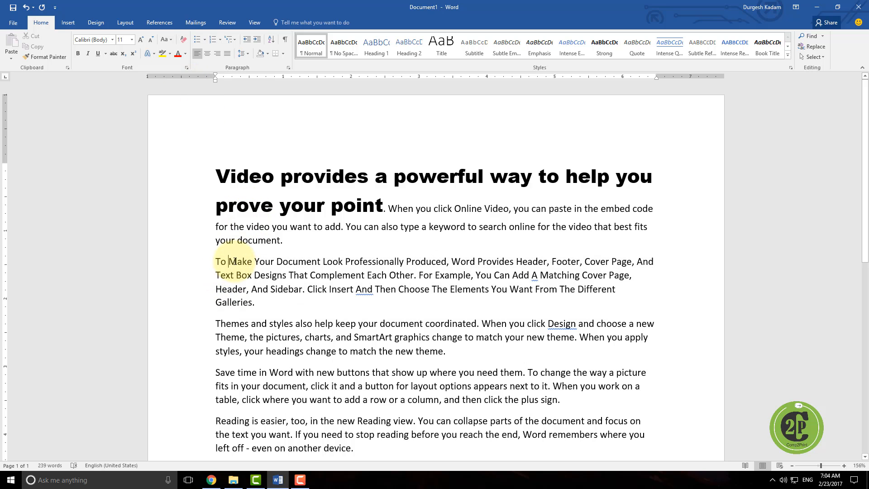
pyautogui.moveTo(228, 262); pyautogui.dragTo(260, 262)
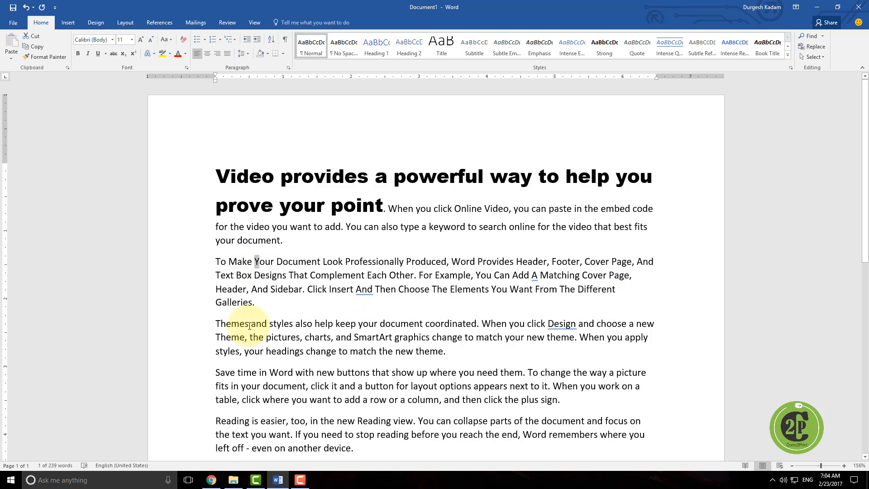
pyautogui.scroll(-2, 249, 320)
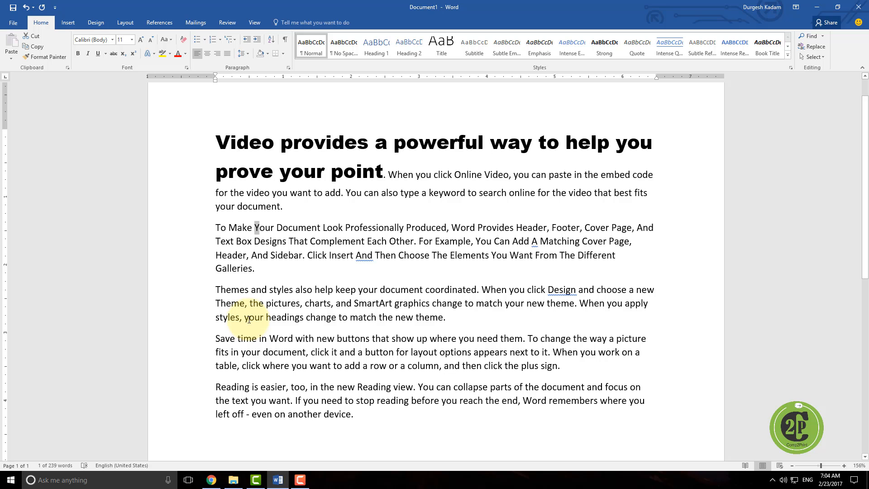
pyautogui.moveTo(218, 138); pyautogui.dragTo(374, 409)
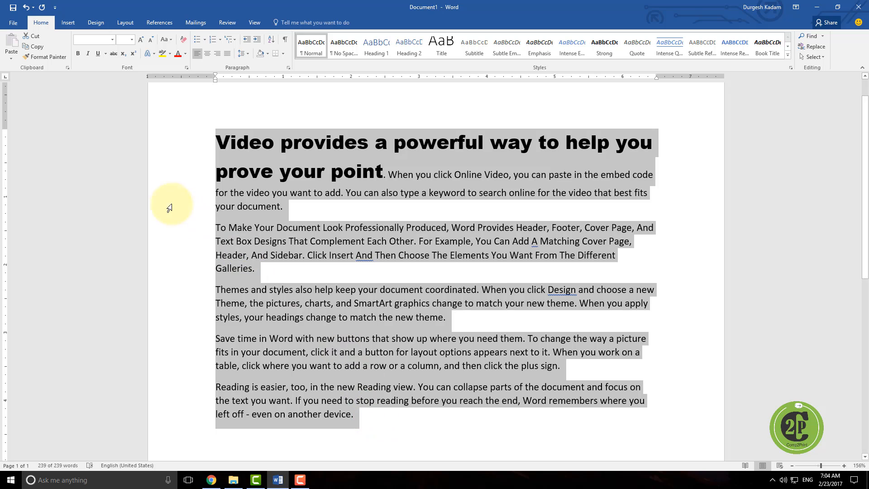
pyautogui.click(175, 181)
pyautogui.click(204, 141)
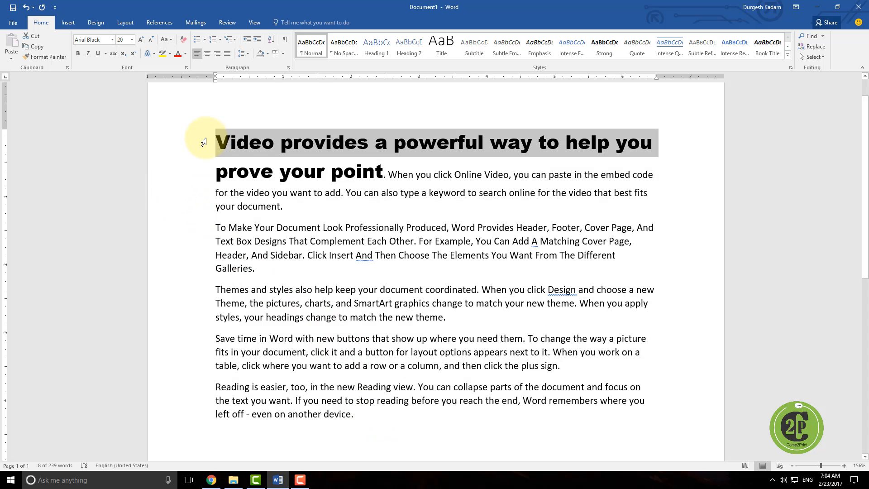
pyautogui.moveTo(216, 142); pyautogui.dragTo(394, 421)
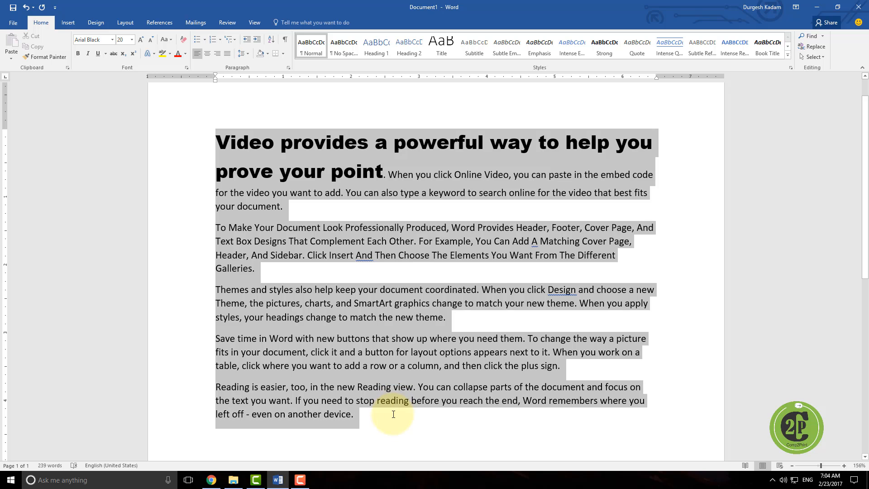
pyautogui.click(186, 42)
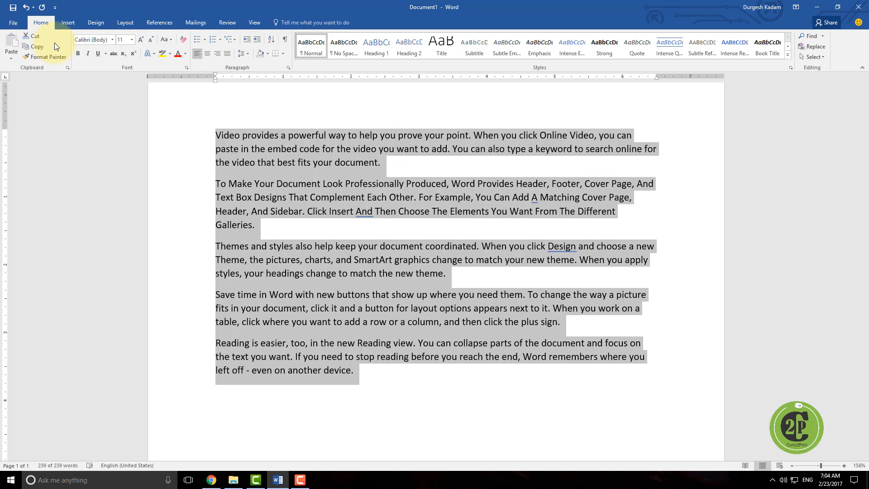
# Step: Make the first sentence of the first paragraph bold
pyautogui.click(186, 267)
pyautogui.click(411, 377)
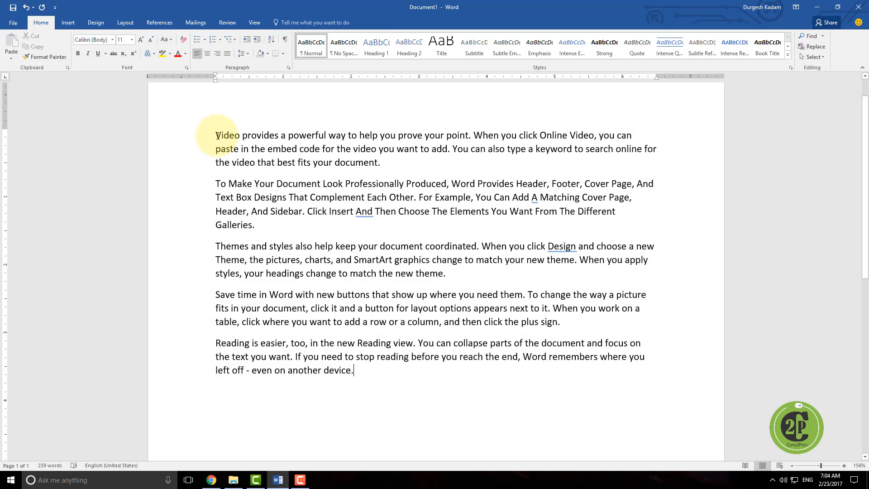
pyautogui.moveTo(216, 135); pyautogui.dragTo(457, 134)
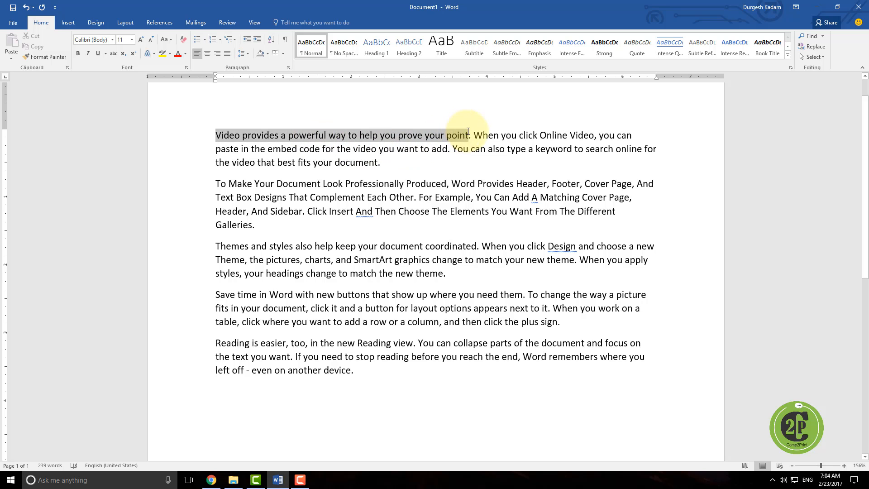
pyautogui.click(80, 54)
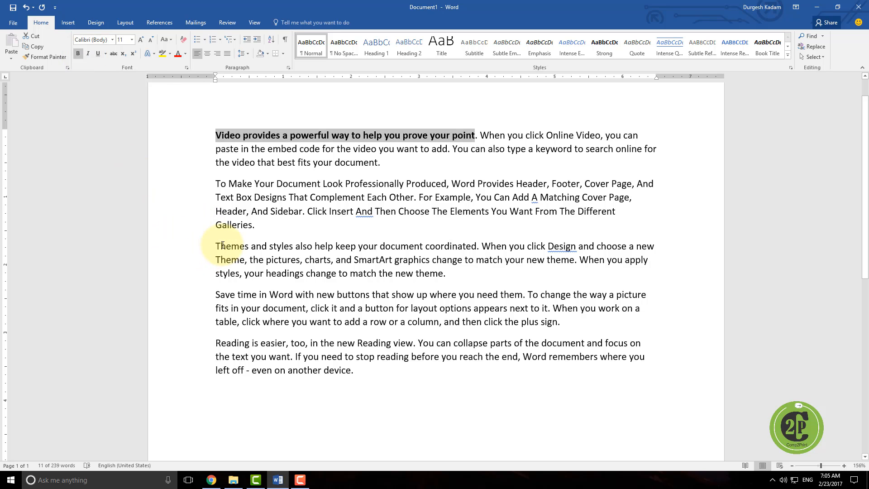
# Step: Italicize the first sentence of the third paragraph
pyautogui.moveTo(216, 247); pyautogui.dragTo(456, 249)
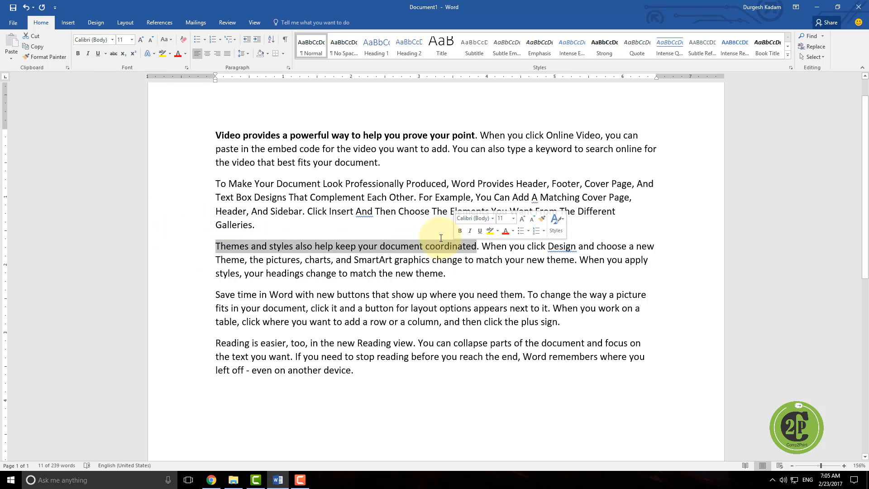
pyautogui.click(87, 54)
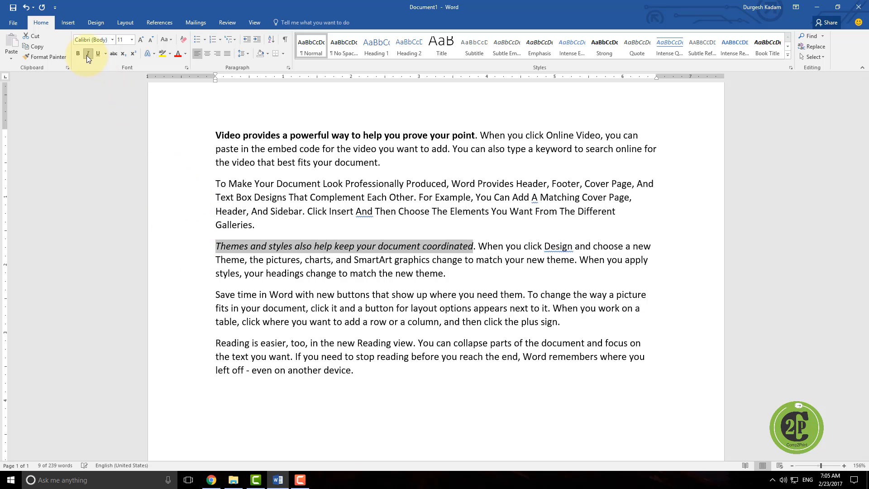
# Step: Underline the first sentence of the fourth paragraph, choosing an underline style
pyautogui.click(215, 298)
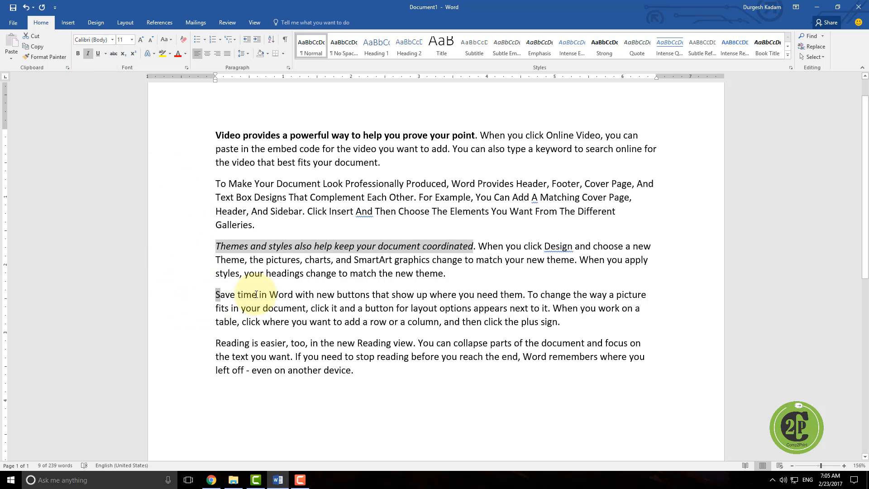
pyautogui.keyDown('shift'); pyautogui.click(522, 294); pyautogui.keyUp('shift')
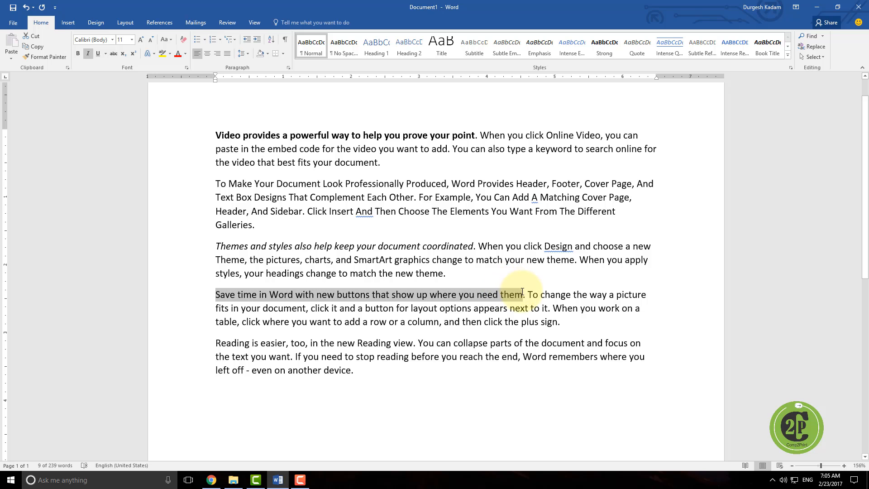
pyautogui.click(98, 54)
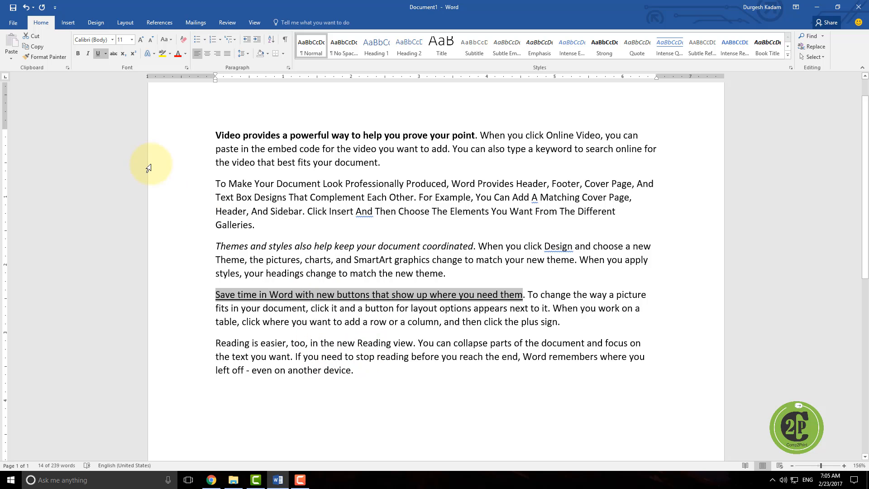
pyautogui.click(106, 54)
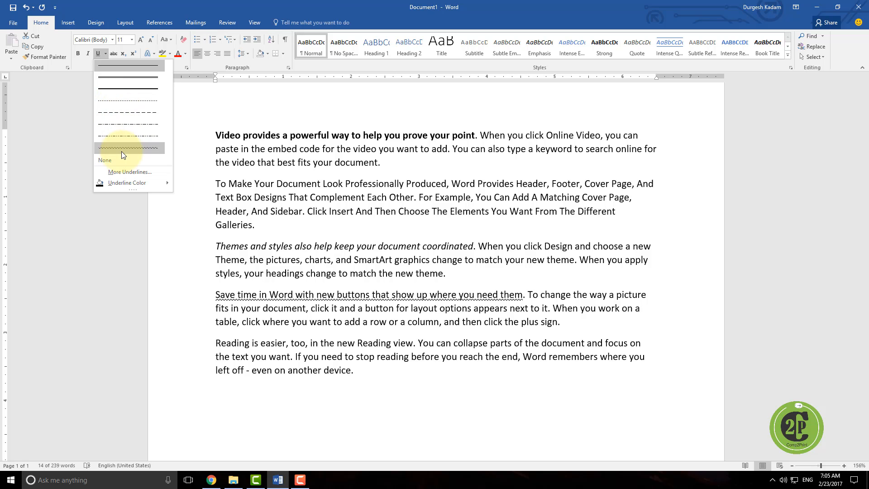
pyautogui.click(126, 82)
# Step: Set the underline colour of that sentence to red
pyautogui.moveTo(221, 296); pyautogui.dragTo(525, 293)
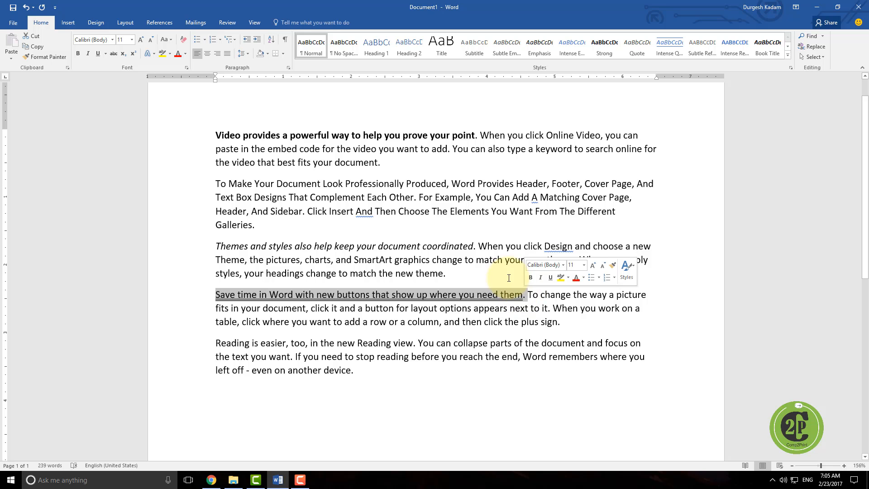
pyautogui.click(106, 54)
pyautogui.moveTo(133, 186)
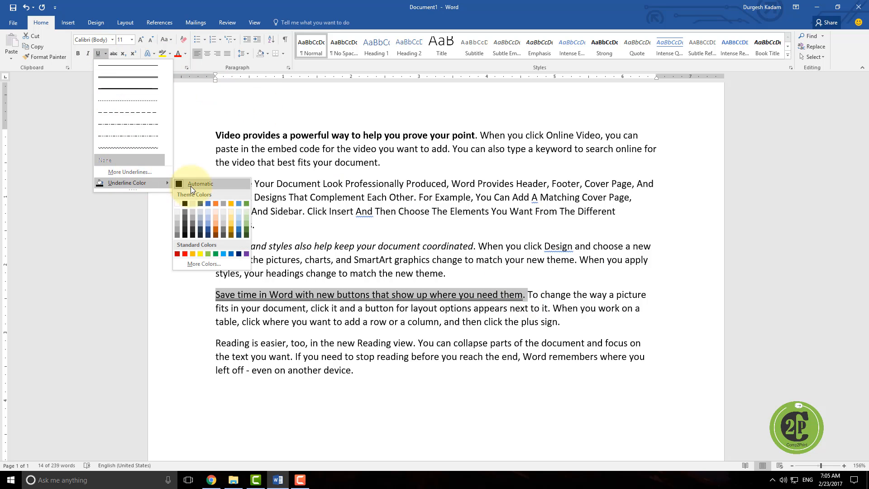
pyautogui.click(185, 254)
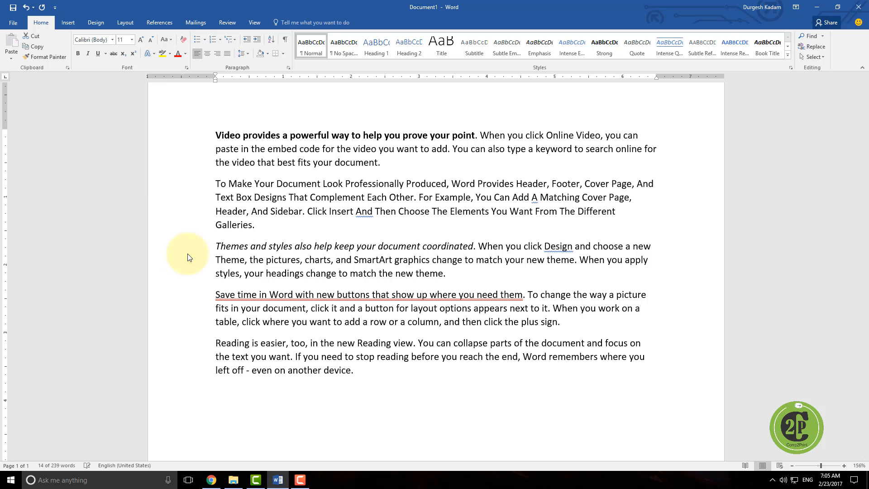
pyautogui.click(184, 261)
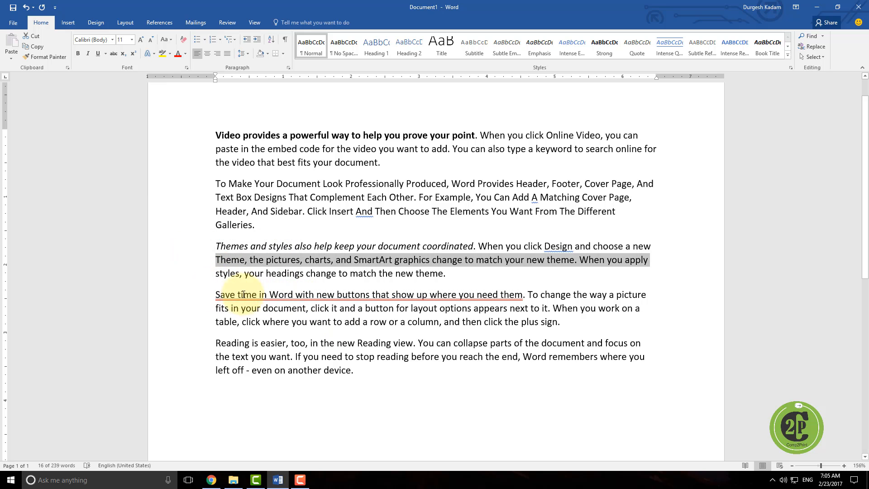
# Step: Apply strikethrough to "Reading is easier" at the start of the last paragraph
pyautogui.moveTo(216, 294); pyautogui.dragTo(516, 296)
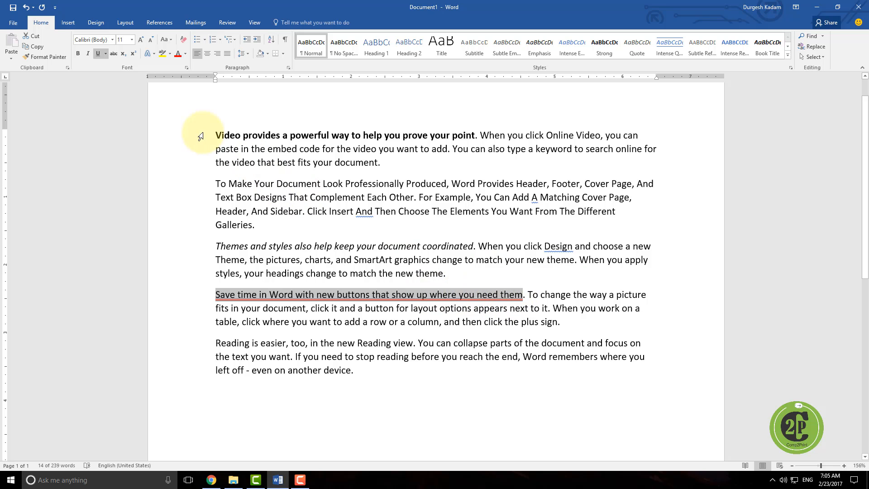
pyautogui.moveTo(215, 135); pyautogui.dragTo(463, 131)
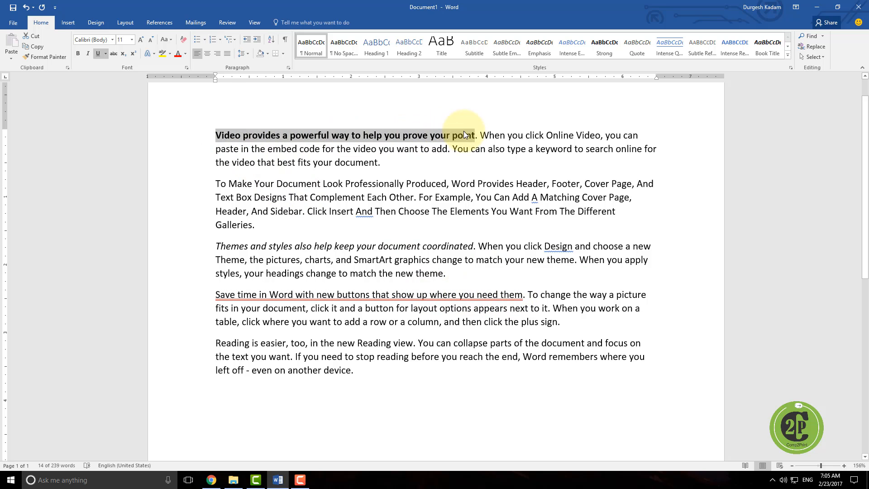
pyautogui.moveTo(217, 247); pyautogui.dragTo(474, 242)
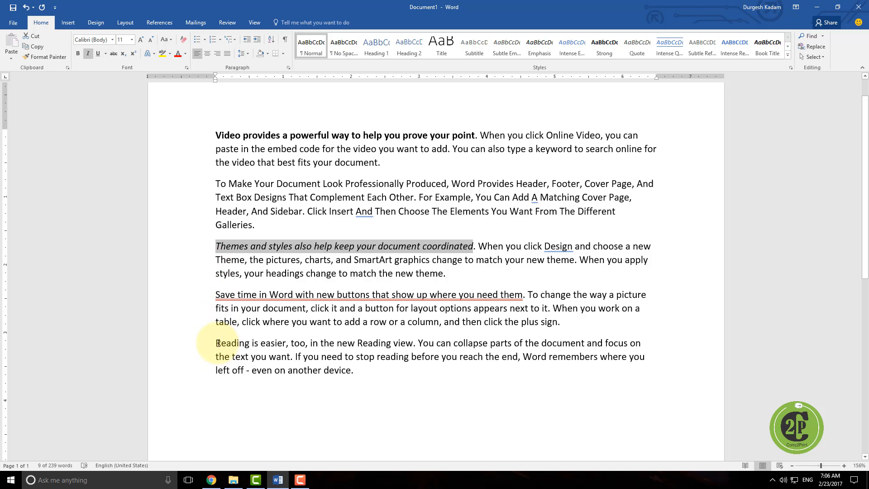
pyautogui.moveTo(217, 344); pyautogui.dragTo(280, 341)
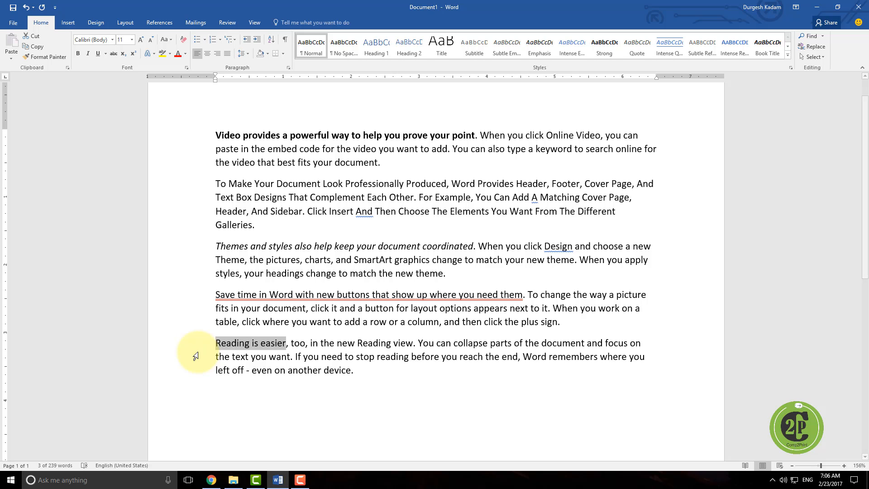
pyautogui.click(113, 53)
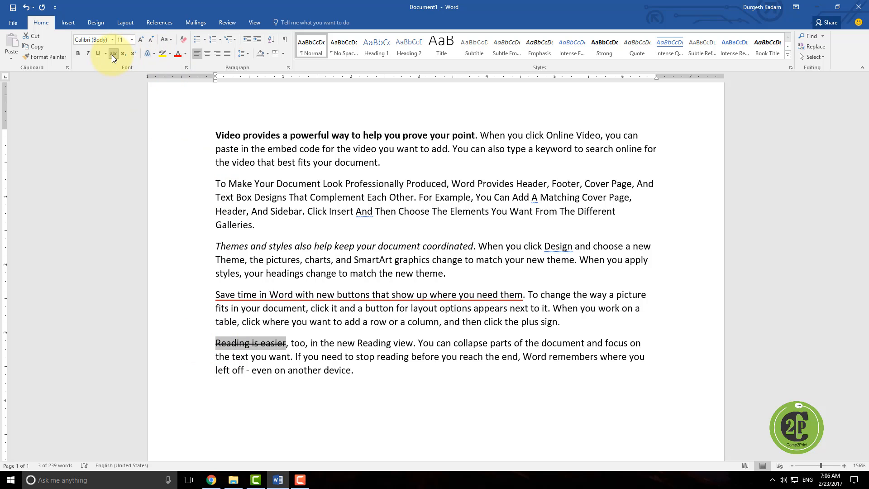
# Step: Start a new empty paragraph after the end of the last paragraph
pyautogui.click(252, 370)
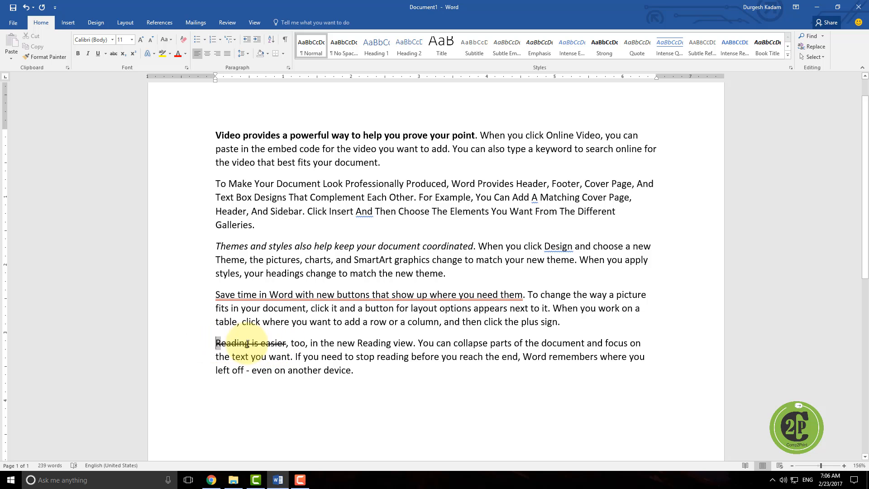
pyautogui.moveTo(216, 343); pyautogui.dragTo(281, 343)
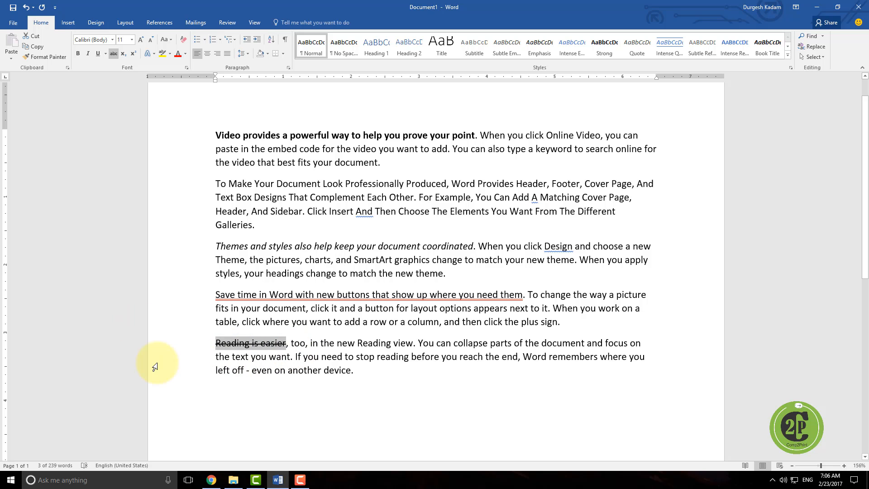
pyautogui.click(383, 376)
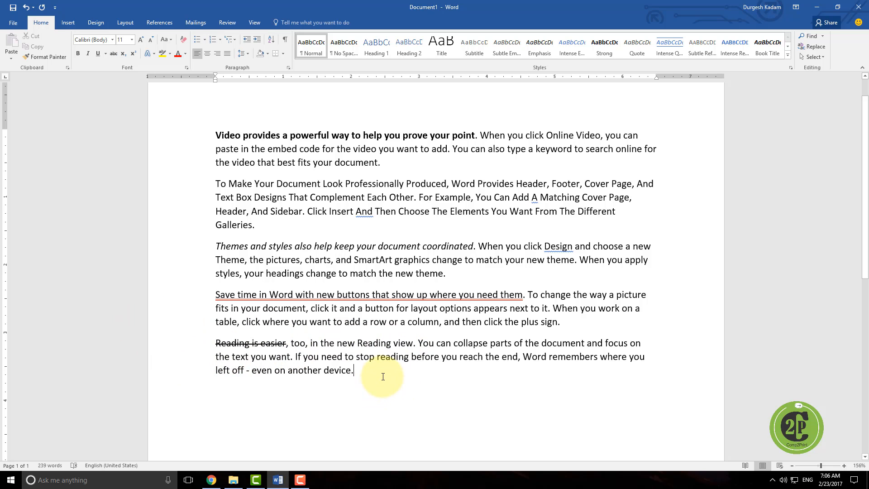
pyautogui.press('Return')
pyautogui.click(130, 55)
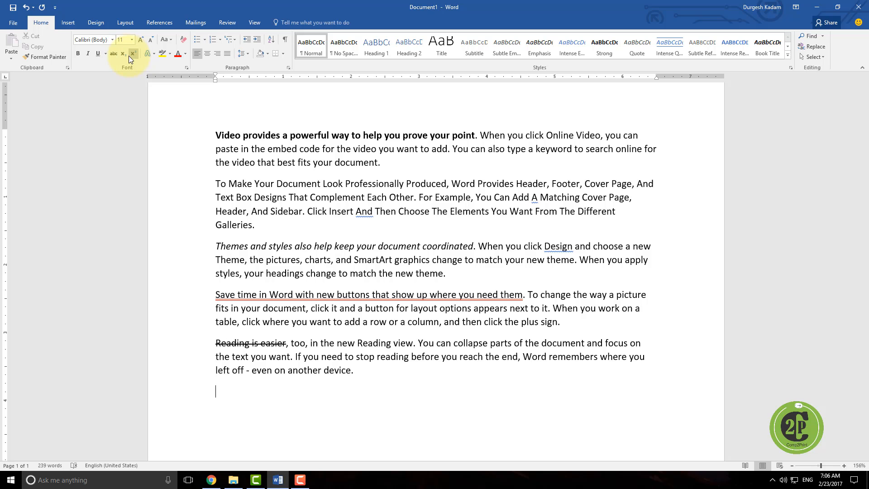
pyautogui.click(123, 55)
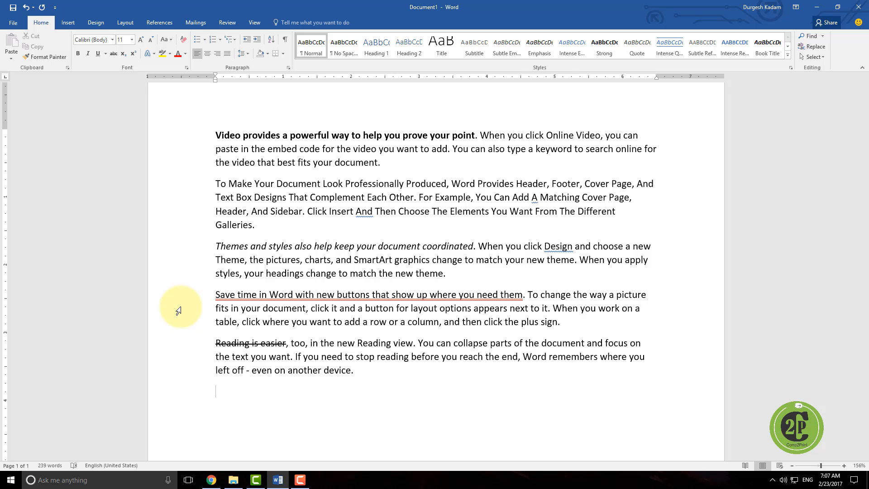
# Step: Type H2O in the new paragraph with the 2 as subscript, then select it
pyautogui.write('h')
pyautogui.press('BackSpace')
pyautogui.write('H')
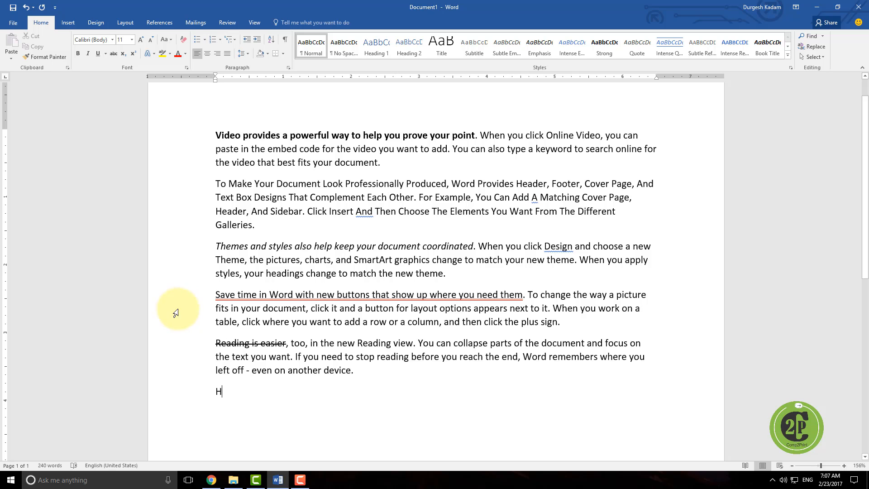
pyautogui.click(124, 53)
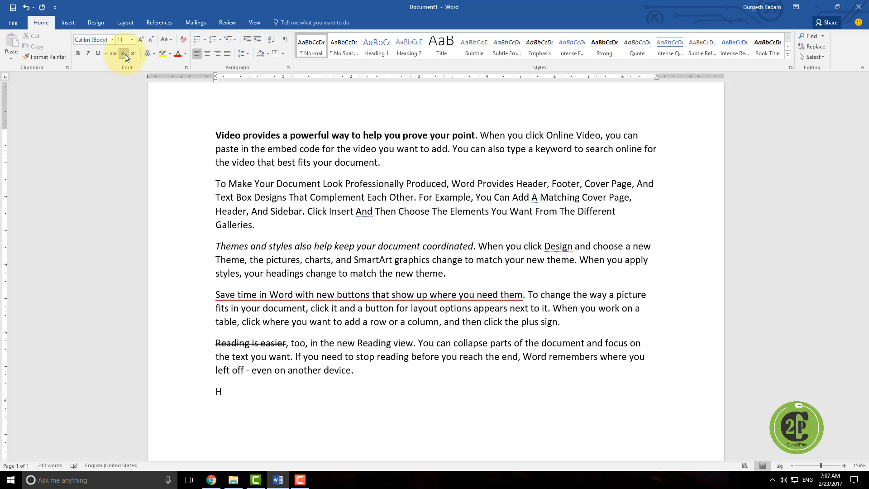
pyautogui.write('2')
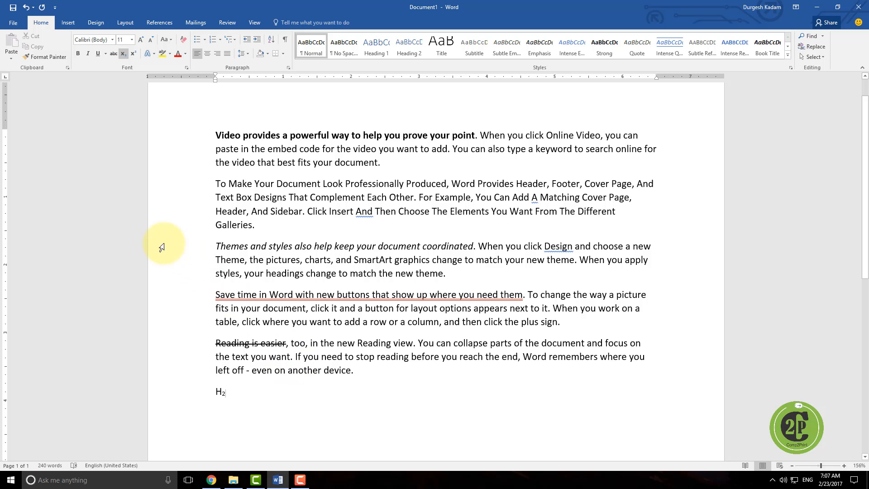
pyautogui.click(125, 53)
pyautogui.write('O')
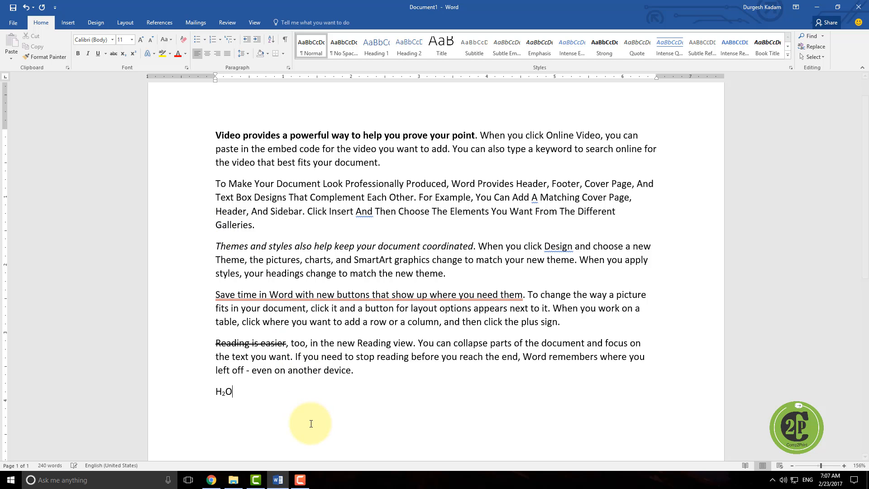
pyautogui.moveTo(216, 390); pyautogui.dragTo(219, 475)
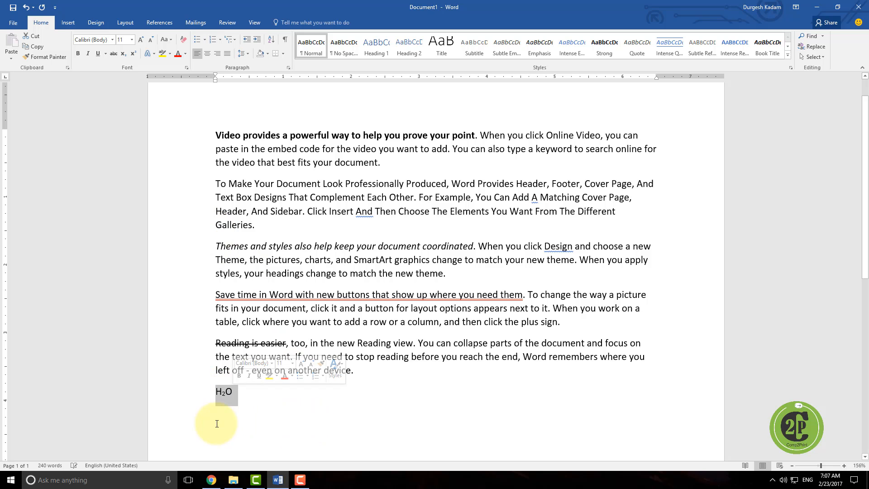
# Step: Set the font size of the selected H2O to 16
pyautogui.click(131, 40)
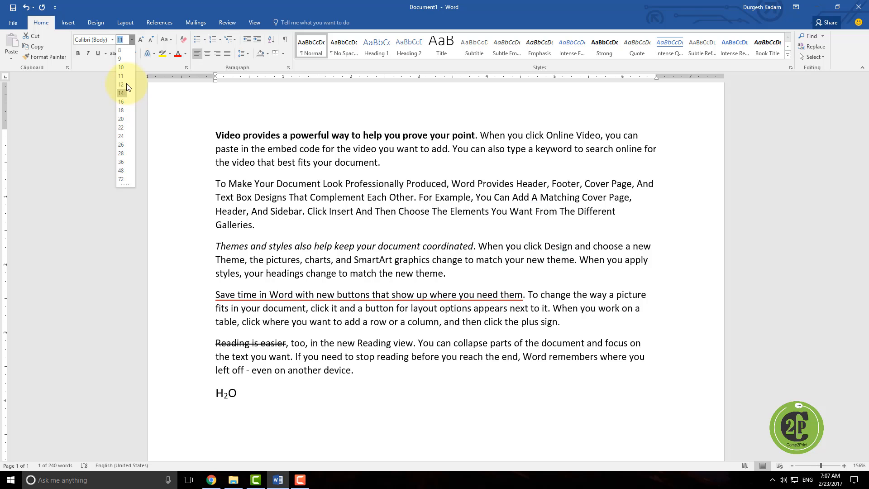
pyautogui.click(123, 102)
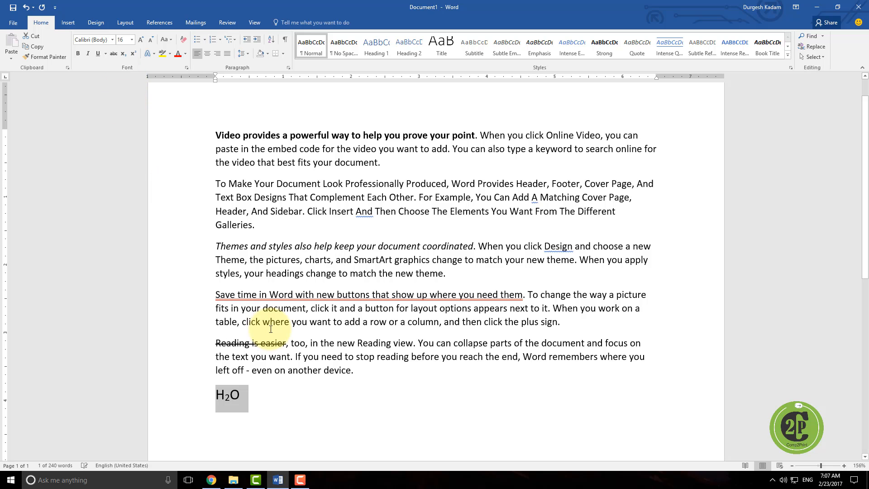
# Step: Type H2O again after it on the same line, this time without subscript
pyautogui.click(262, 395)
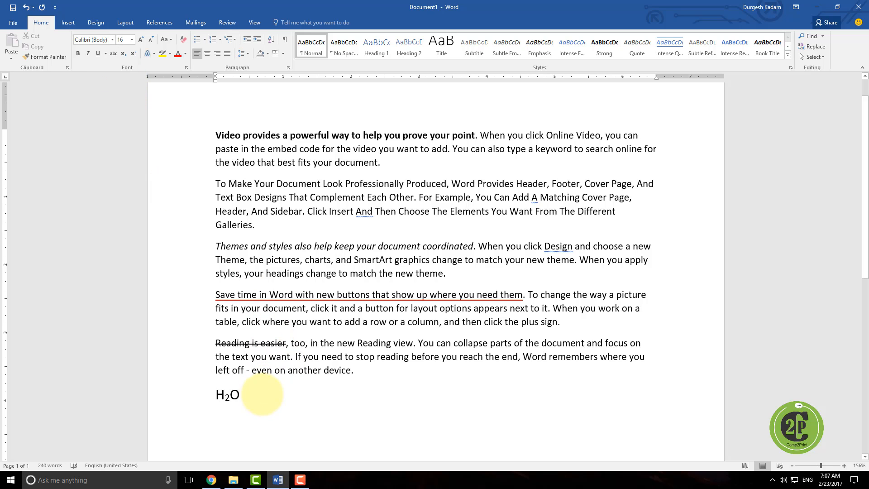
pyautogui.write('H2O')
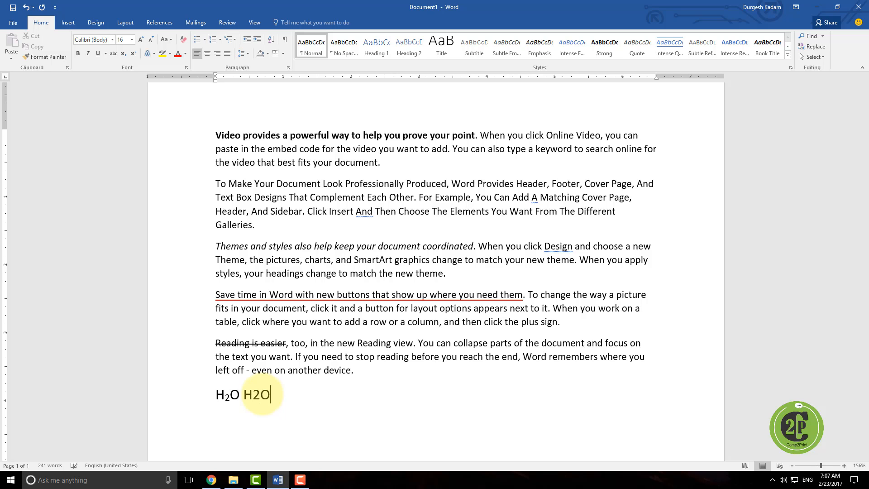
# Step: On a new line, type X2+Y2 with both 2s as superscript
pyautogui.press('Return')
pyautogui.write('X')
pyautogui.click(131, 55)
pyautogui.write('2')
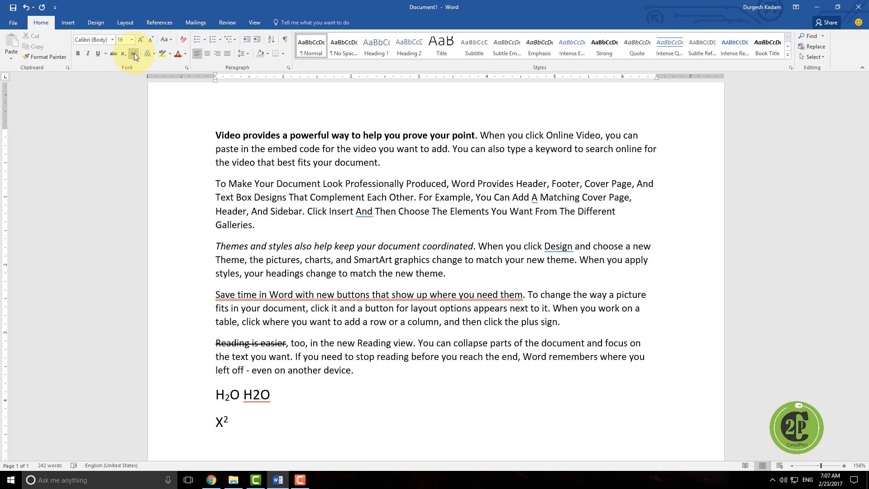
pyautogui.click(134, 53)
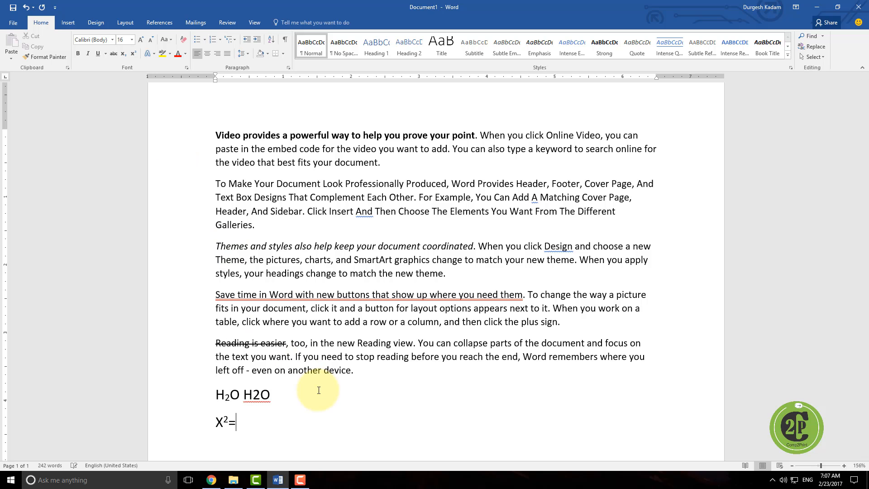
pyautogui.write('+Y')
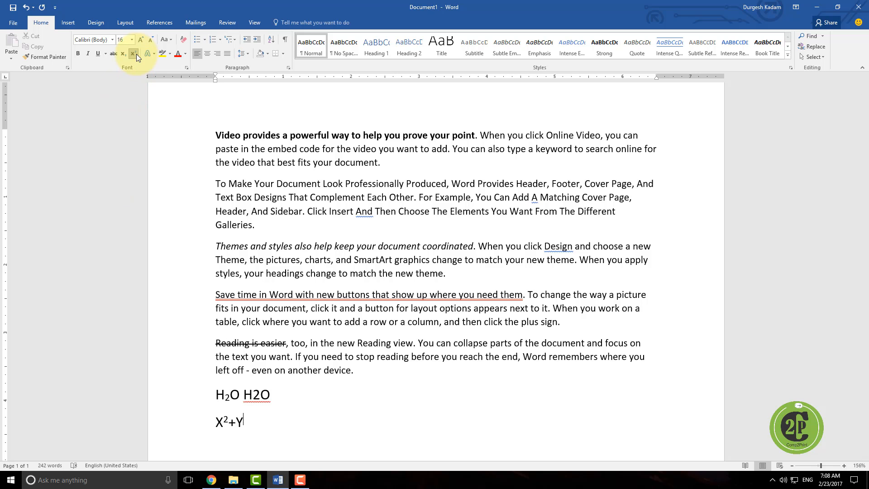
pyautogui.write('2')
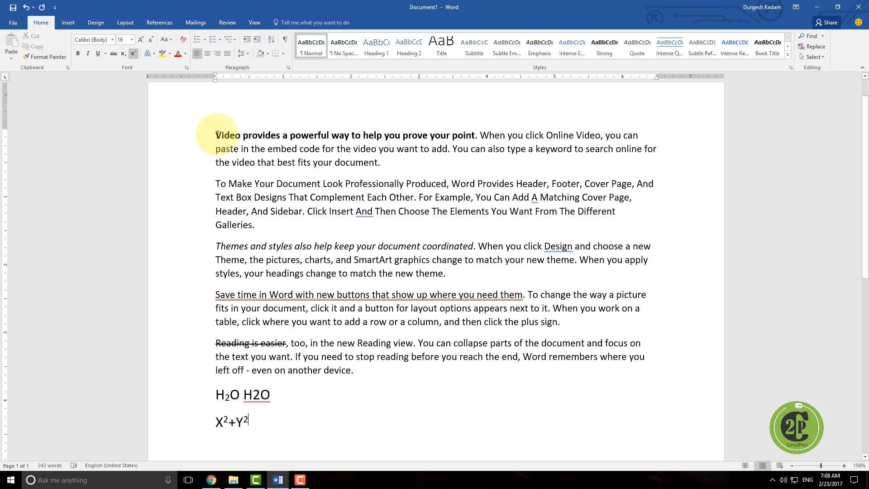
# Step: Apply a blue text effect from the Text Effects gallery to the opening bold sentence of the first paragraph
pyautogui.moveTo(215, 138); pyautogui.dragTo(474, 136)
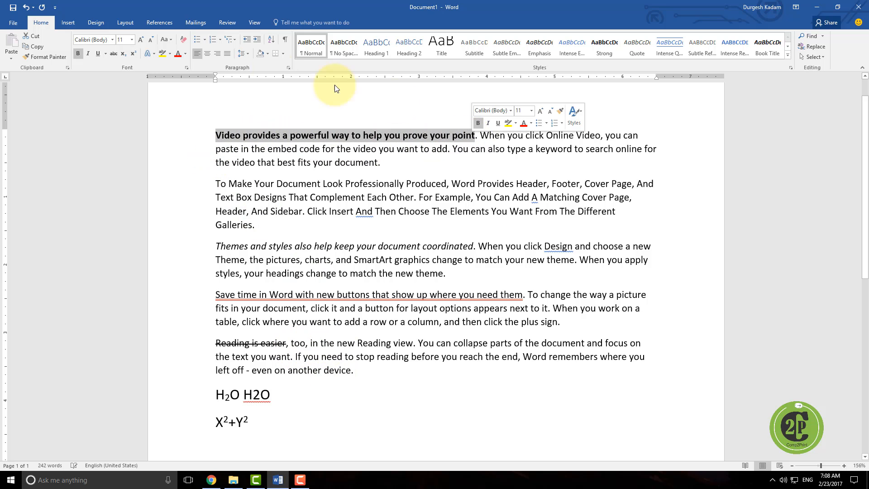
pyautogui.click(153, 53)
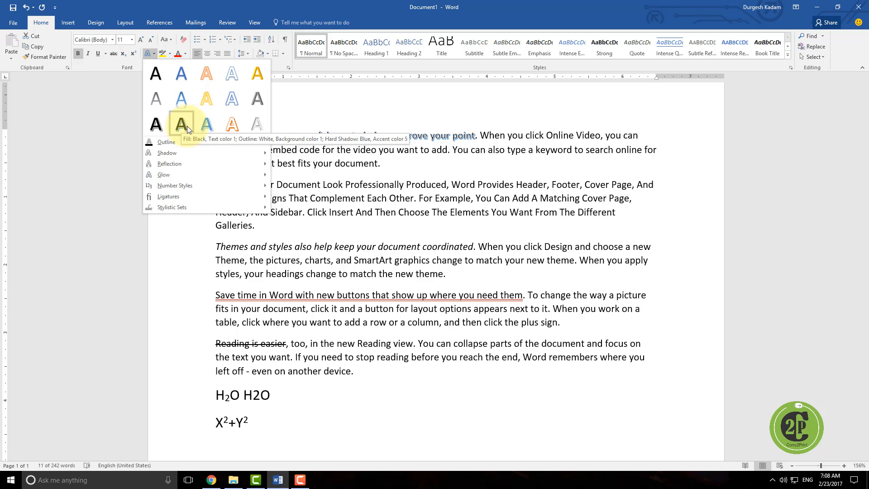
pyautogui.moveTo(183, 143)
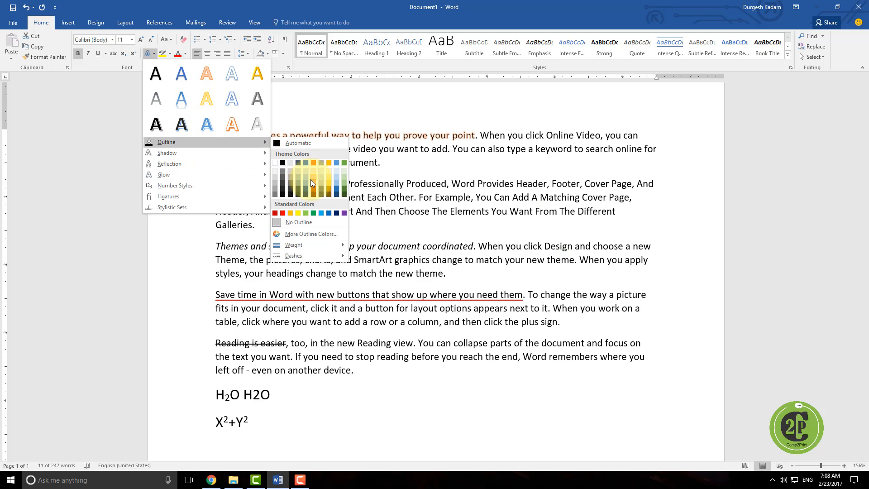
pyautogui.moveTo(203, 156)
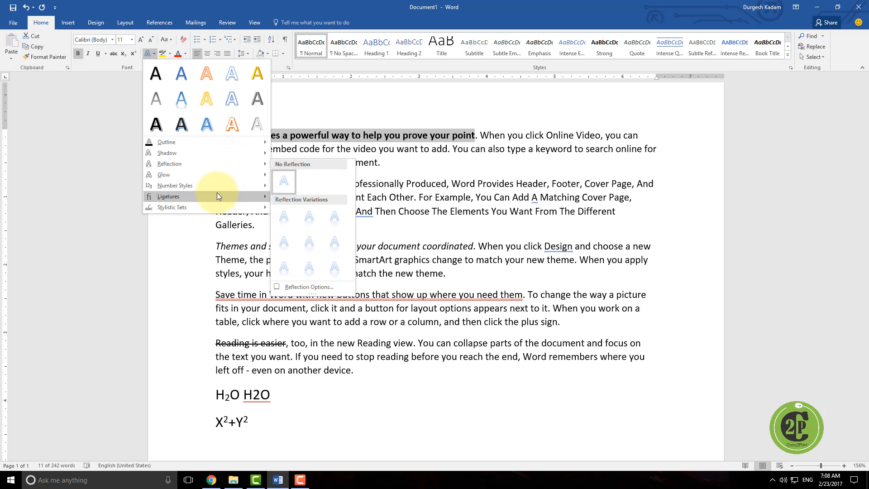
pyautogui.click(180, 75)
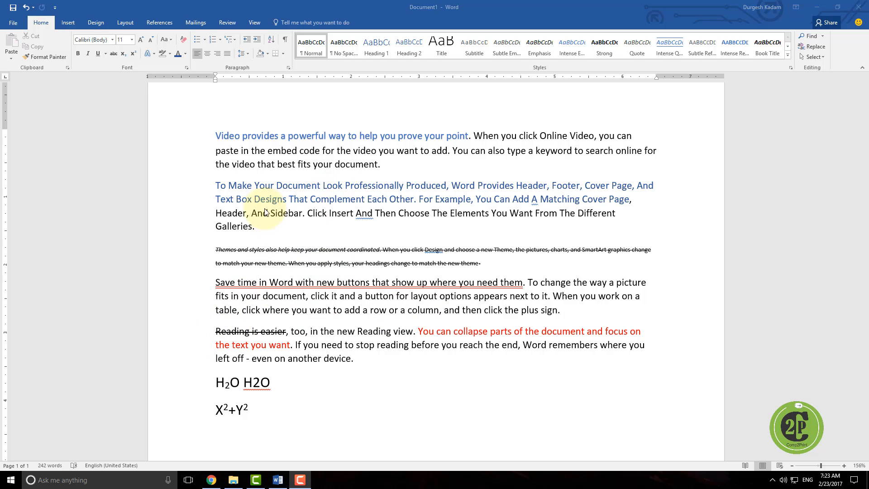
# Step: Highlight "fits in your document, click it and a button for layout options appears next to it." in yellow
pyautogui.click(272, 330)
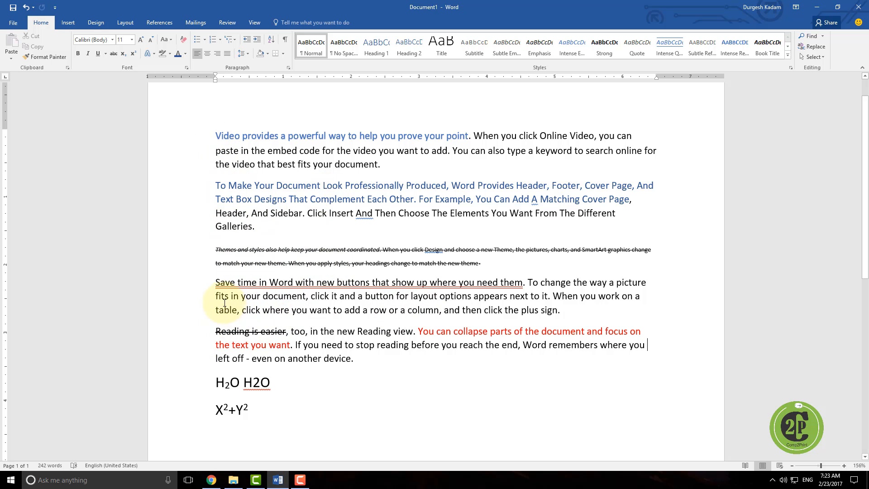
pyautogui.moveTo(253, 296); pyautogui.dragTo(554, 290)
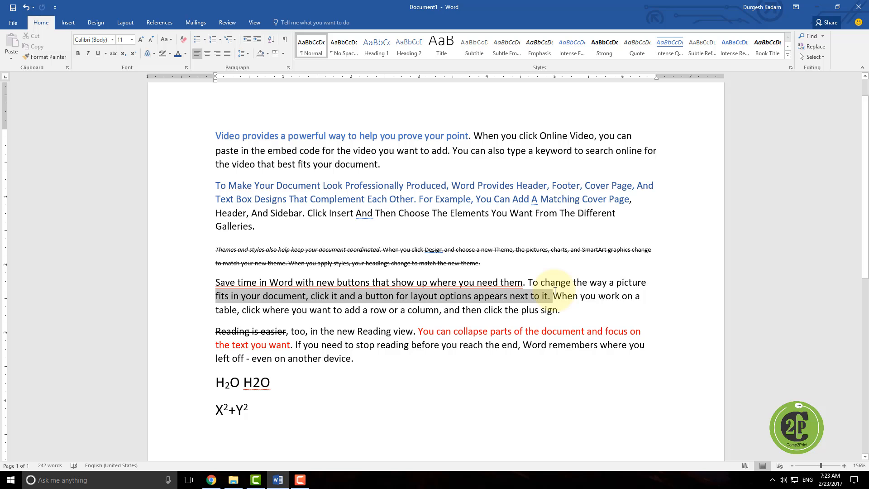
pyautogui.click(169, 53)
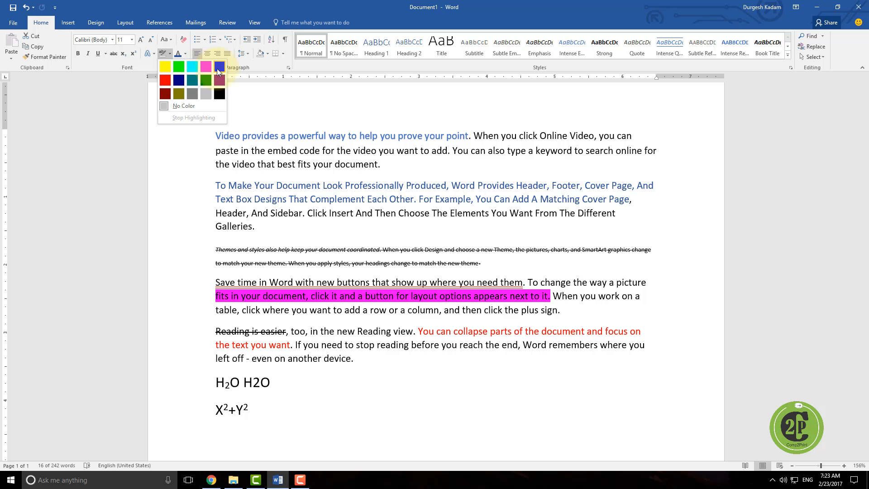
pyautogui.click(164, 68)
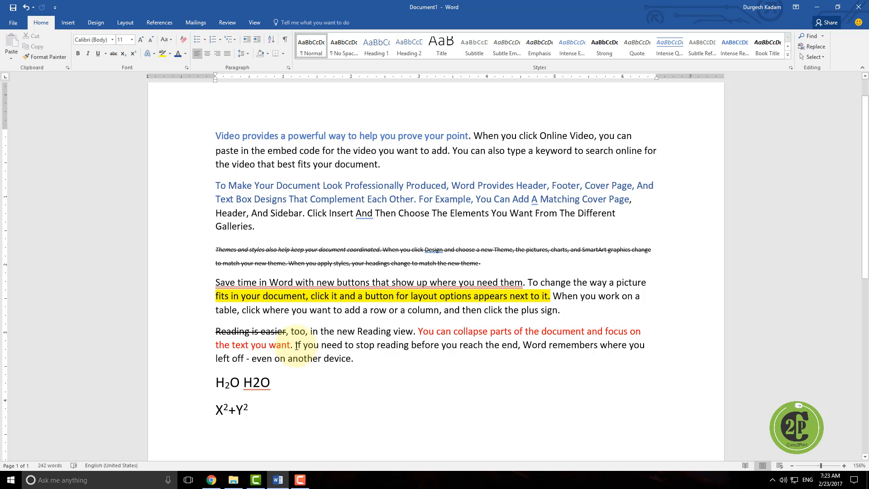
# Step: Highlight "If you need to stop reading before you reach the end" in the last paragraph in bright green
pyautogui.moveTo(295, 345); pyautogui.dragTo(518, 346)
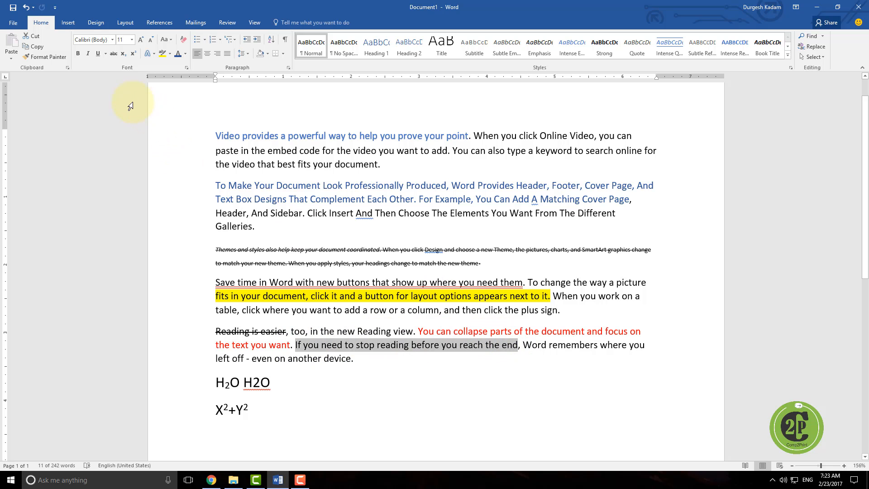
pyautogui.click(170, 54)
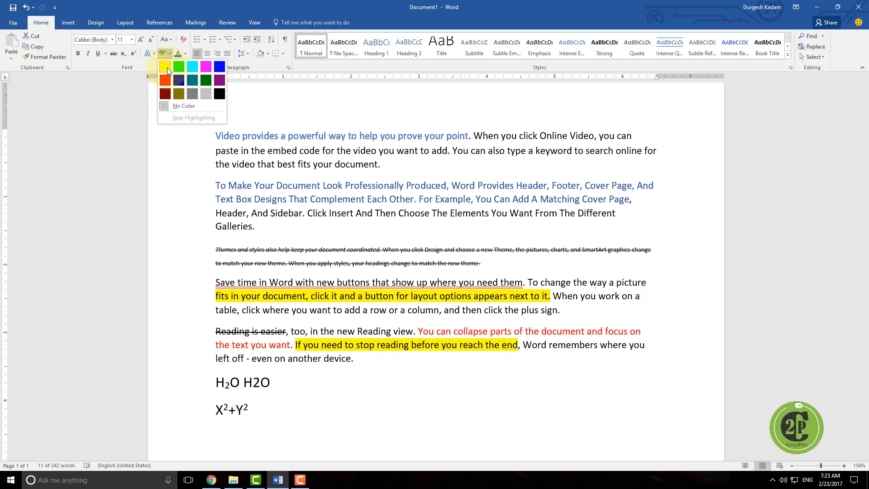
pyautogui.click(177, 69)
pyautogui.click(439, 342)
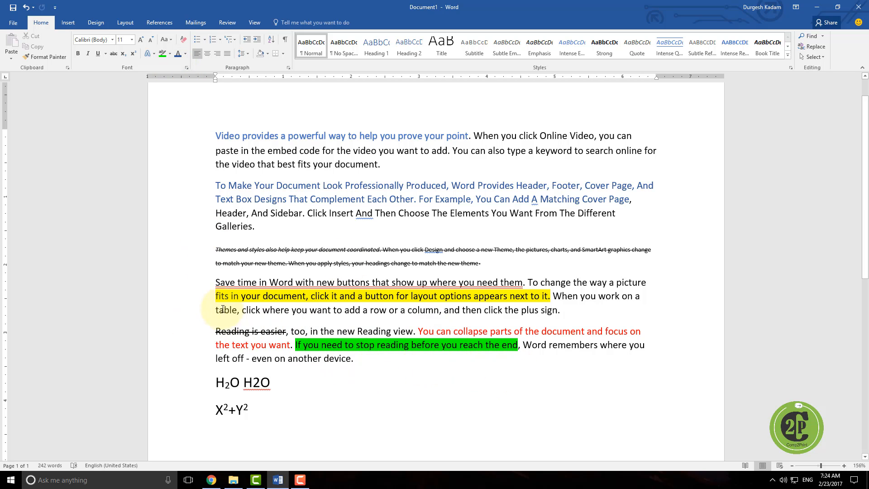
# Step: Remove the yellow highlight from the fourth paragraph's second line by choosing No Color
pyautogui.moveTo(216, 296); pyautogui.dragTo(551, 294)
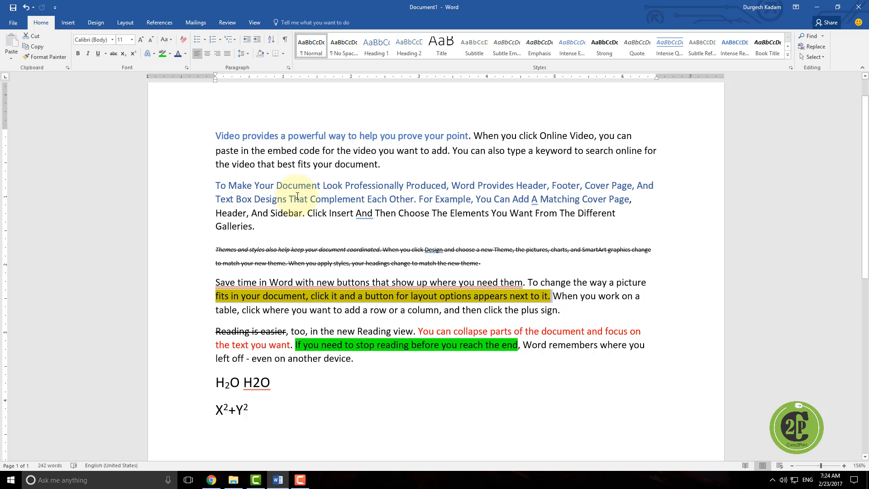
pyautogui.click(169, 53)
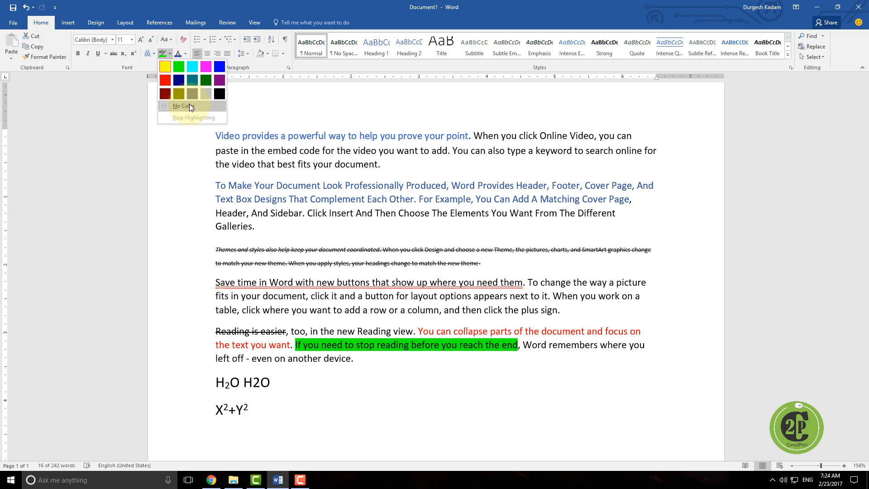
pyautogui.click(188, 106)
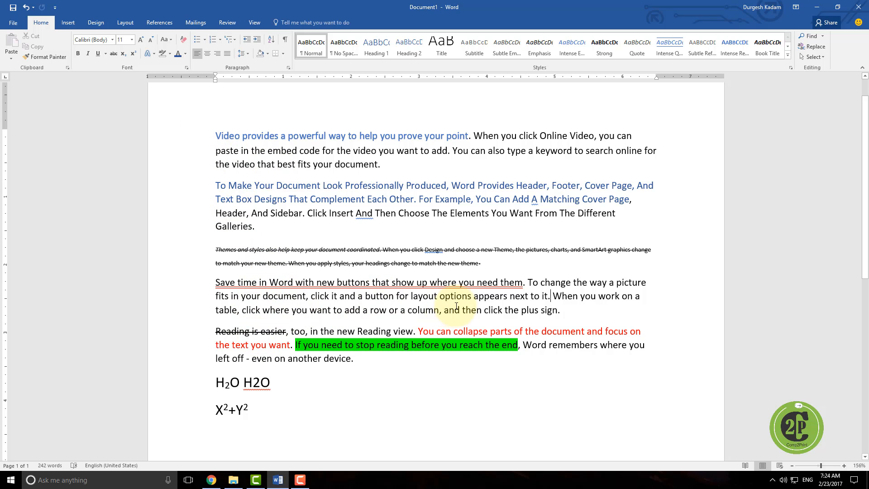
# Step: Set the font colour of the sentence starting "To change the way a picture" to red
pyautogui.moveTo(530, 283); pyautogui.dragTo(548, 296)
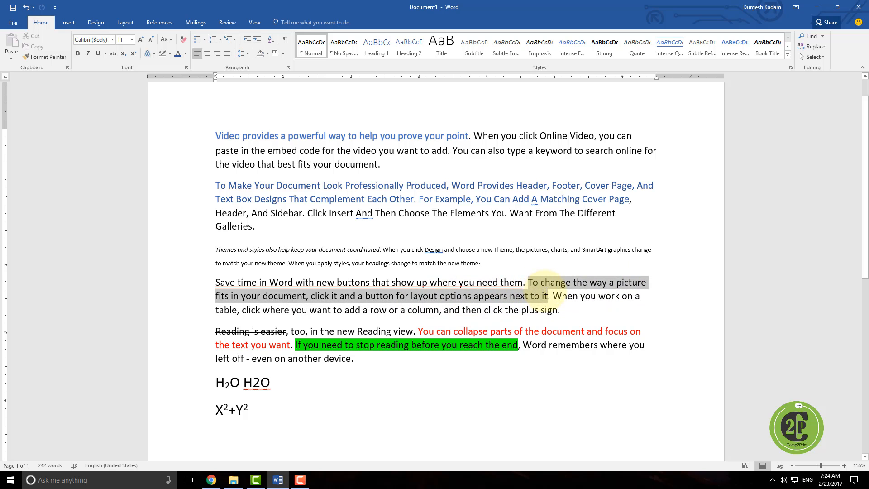
pyautogui.click(185, 53)
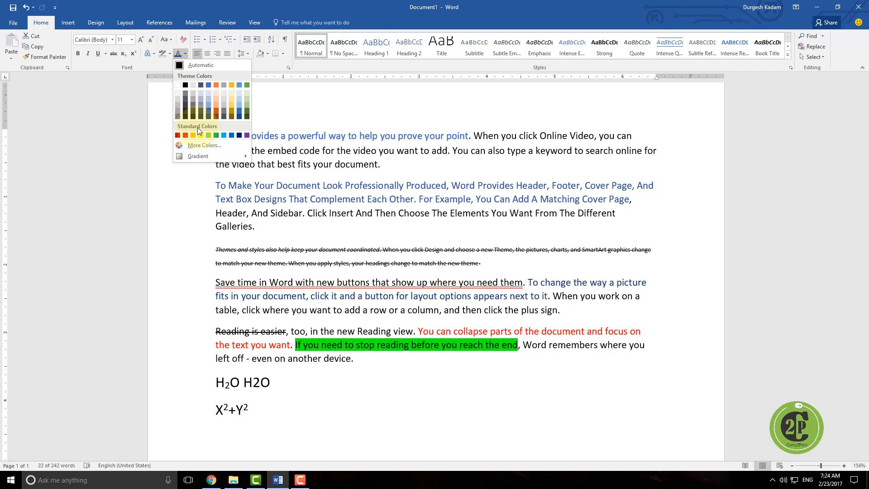
pyautogui.click(185, 135)
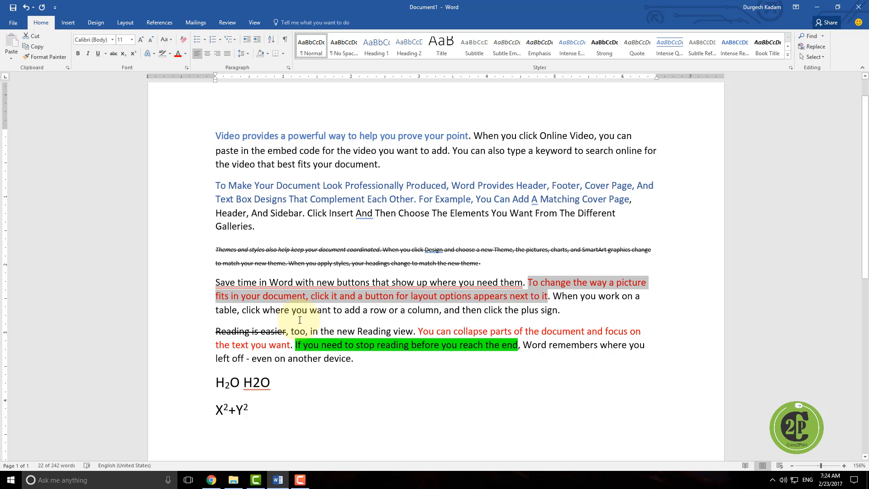
pyautogui.click(528, 281)
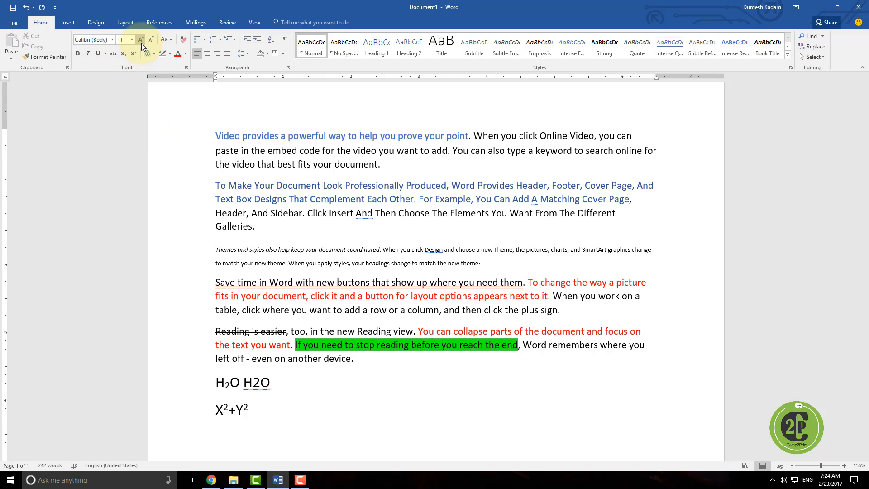
pyautogui.click(170, 41)
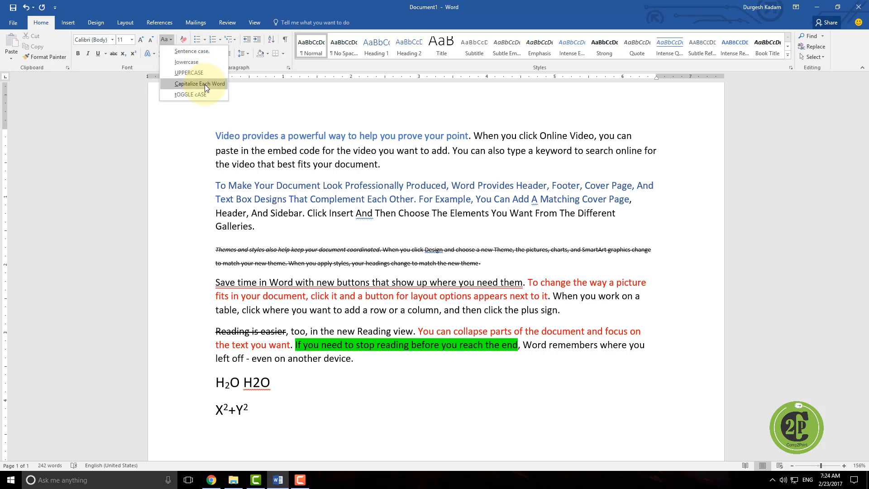
pyautogui.click(184, 37)
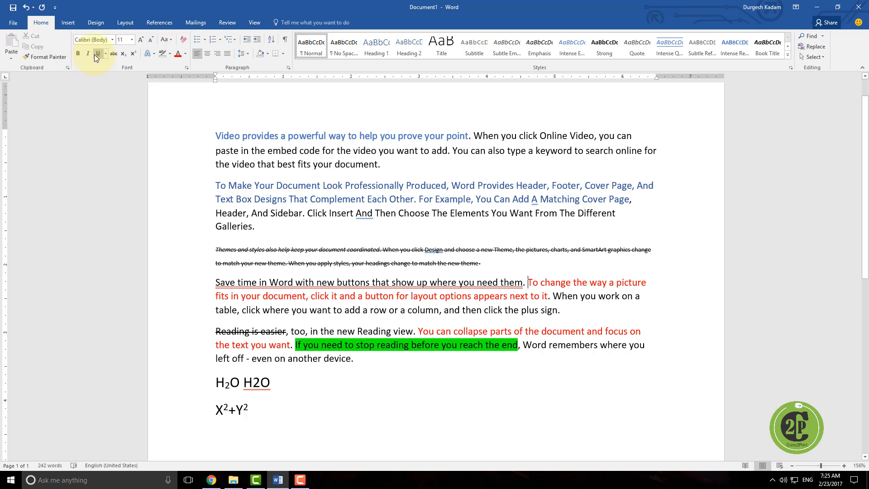
pyautogui.click(105, 54)
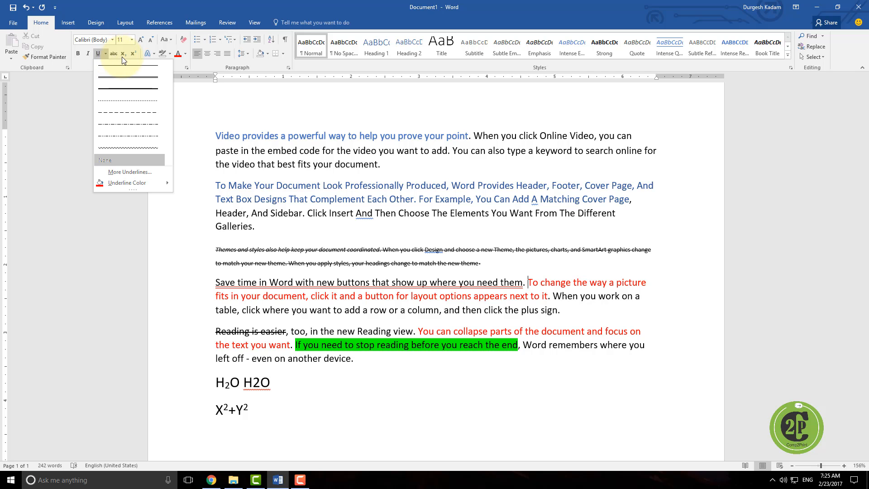
pyautogui.click(147, 53)
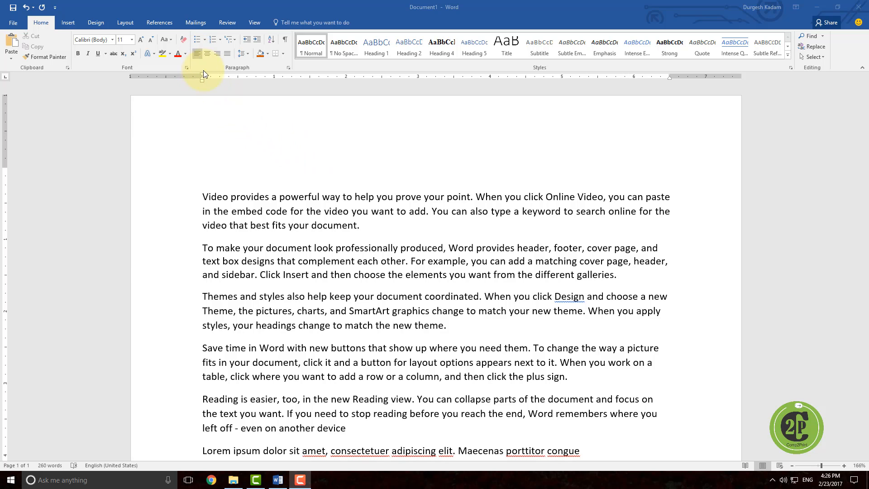
# Step: Add a centred title "Intro" on the empty line above the first paragraph
pyautogui.click(216, 174)
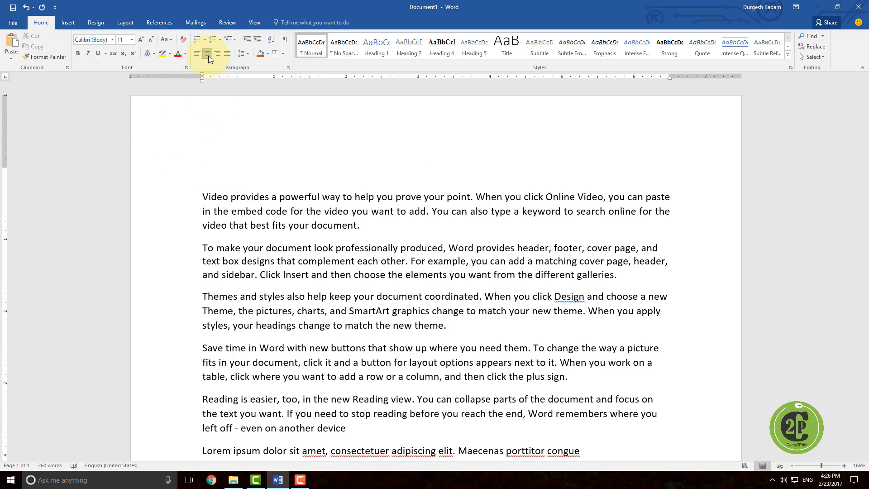
pyautogui.write('Intro')
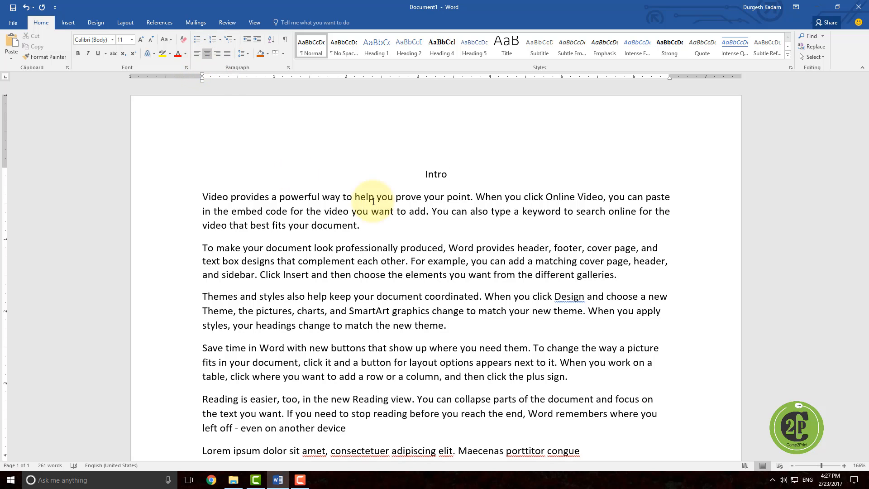
# Step: Change the font of the title "Intro" to Arial Black
pyautogui.click(426, 174)
pyautogui.doubleClick(441, 174)
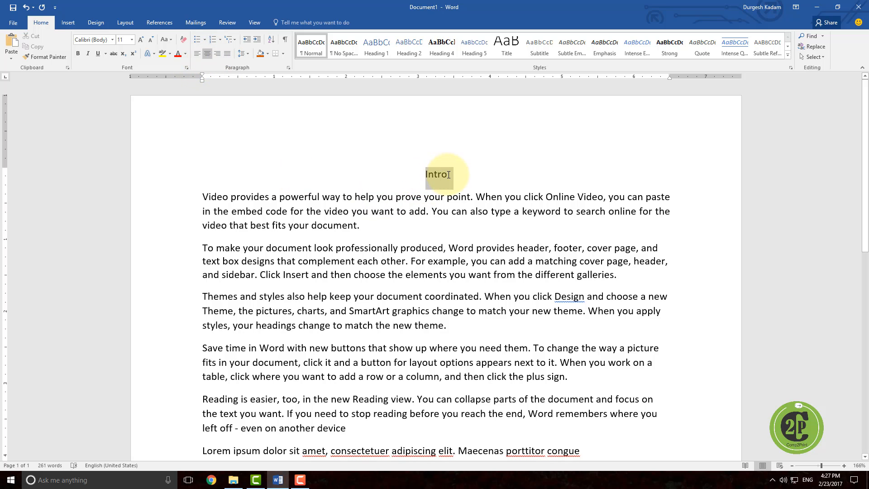
pyautogui.click(112, 40)
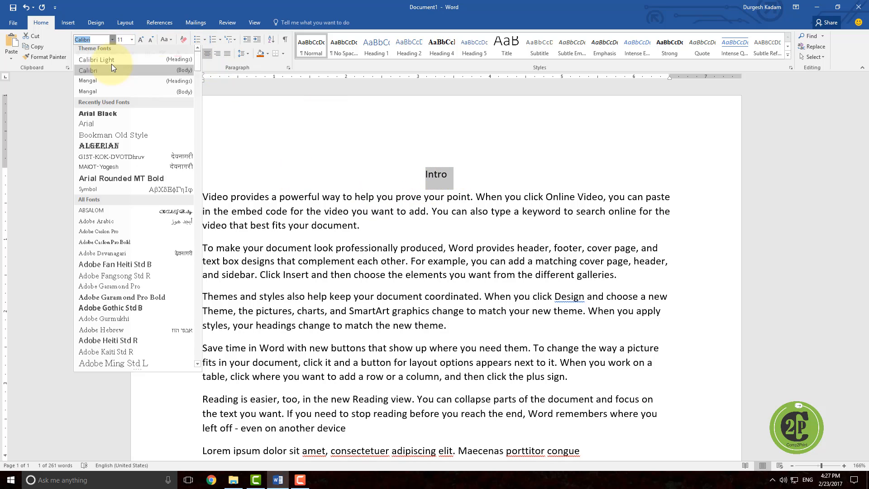
pyautogui.click(110, 114)
pyautogui.click(475, 184)
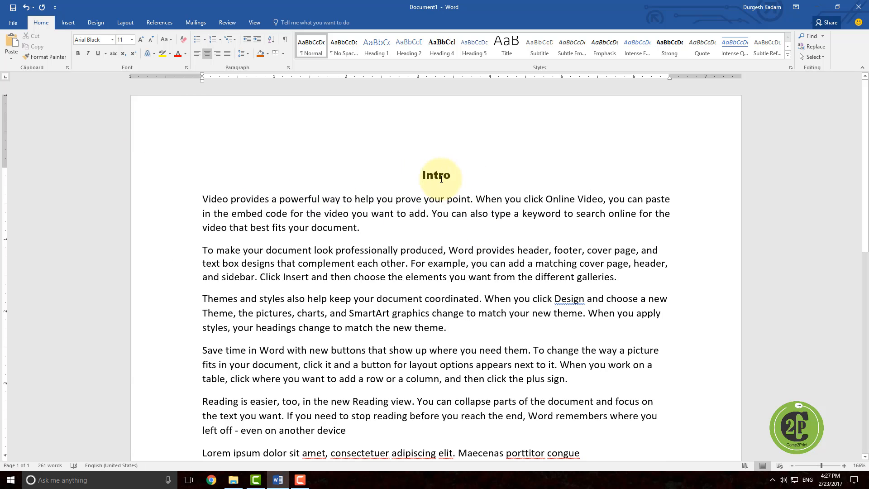
# Step: Align the "Intro" title to the right, then align it to the left
pyautogui.moveTo(455, 176); pyautogui.dragTo(423, 174)
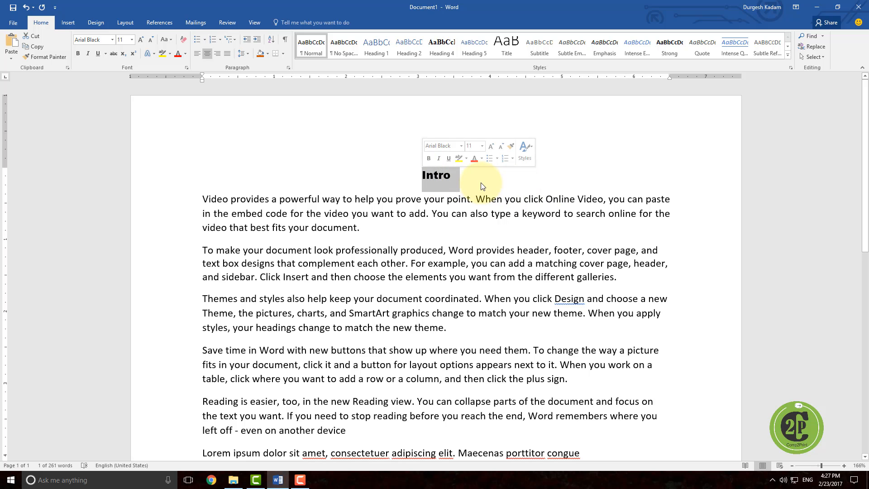
pyautogui.click(217, 53)
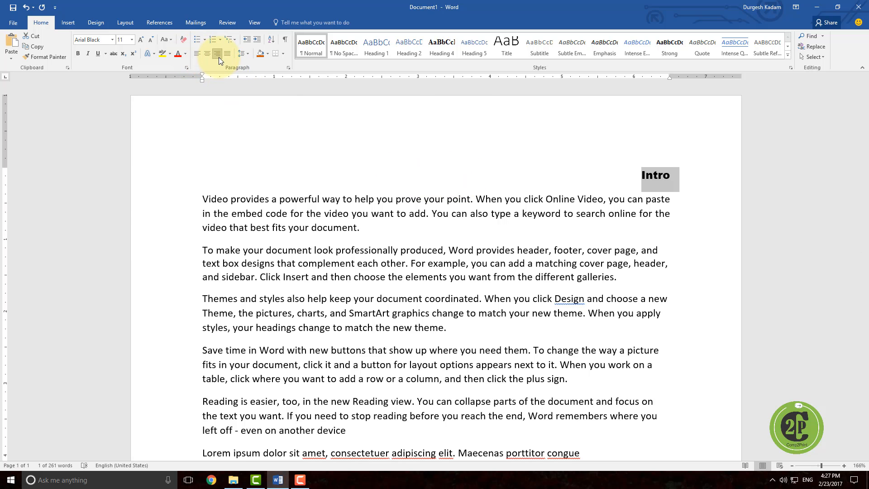
pyautogui.click(199, 54)
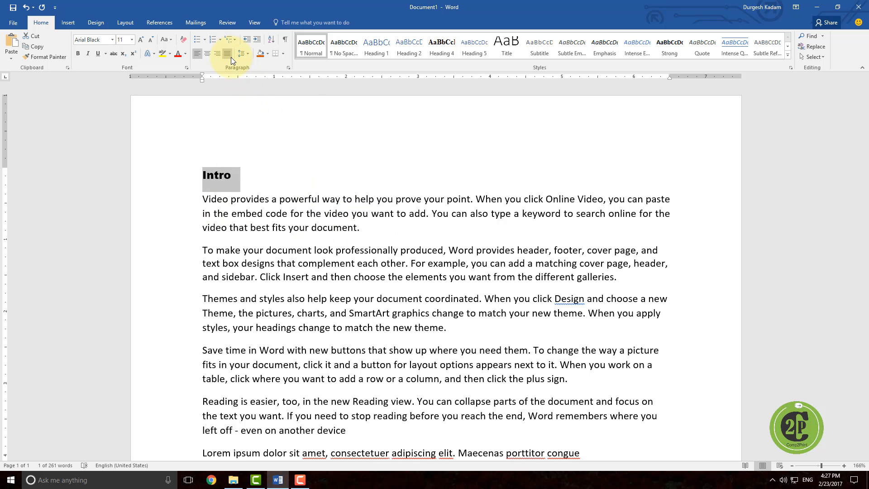
pyautogui.click(646, 200)
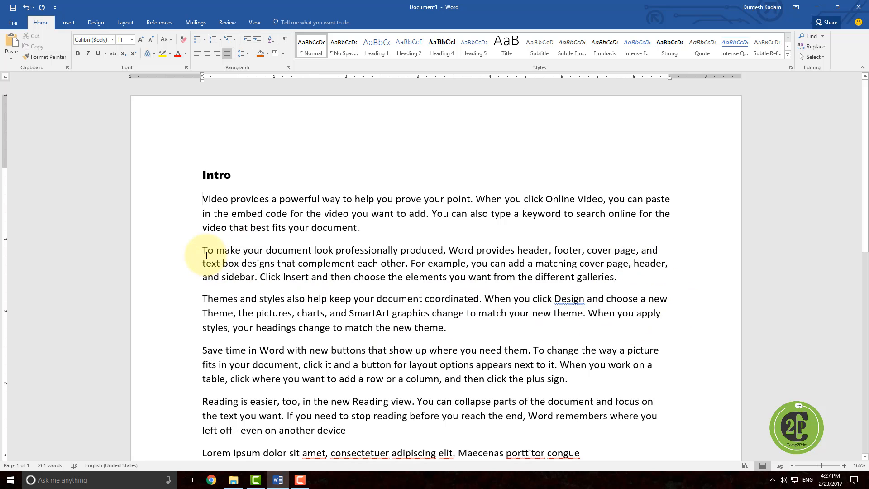
# Step: Justify the second paragraph, starting "To make your document look professionally produced"
pyautogui.moveTo(205, 251); pyautogui.dragTo(614, 277)
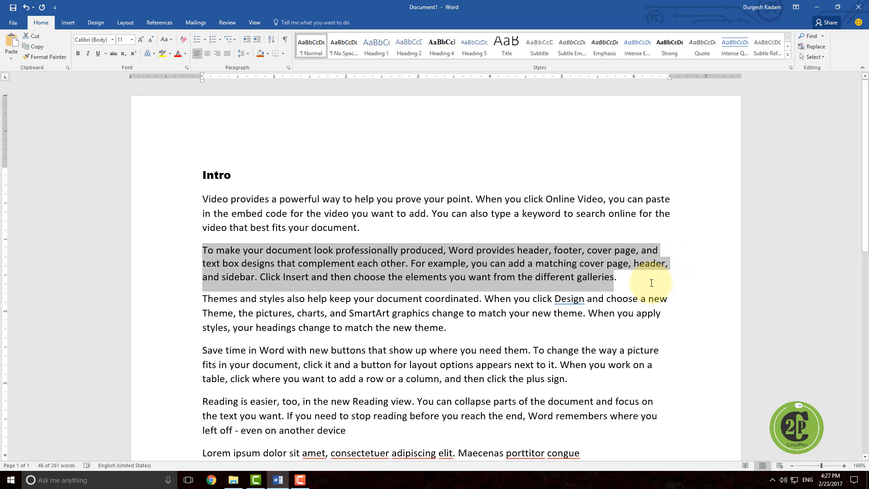
pyautogui.click(669, 252)
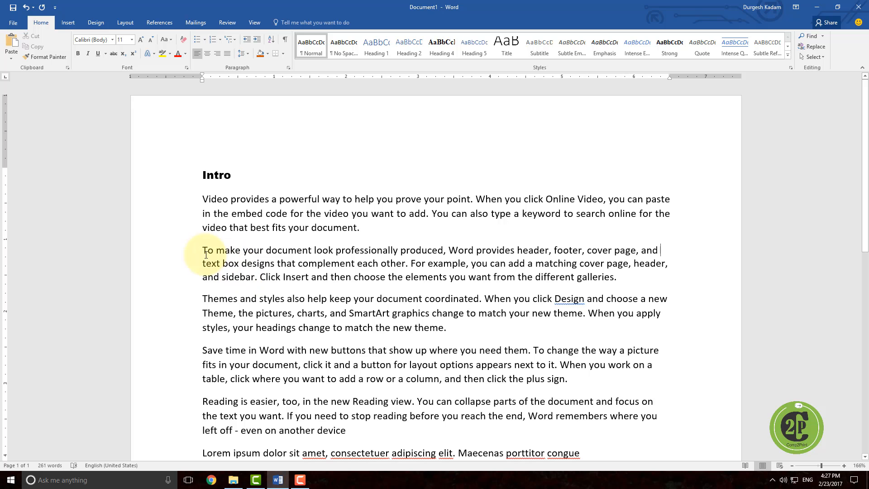
pyautogui.moveTo(203, 250); pyautogui.dragTo(621, 276)
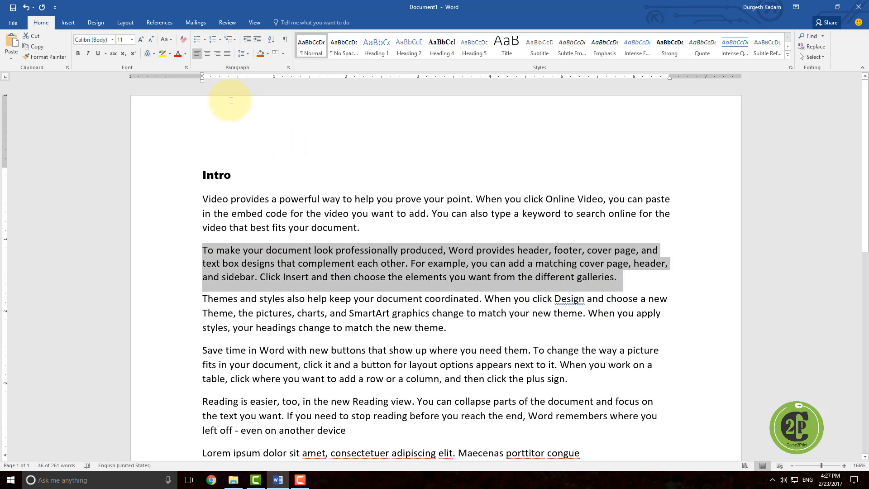
pyautogui.click(227, 54)
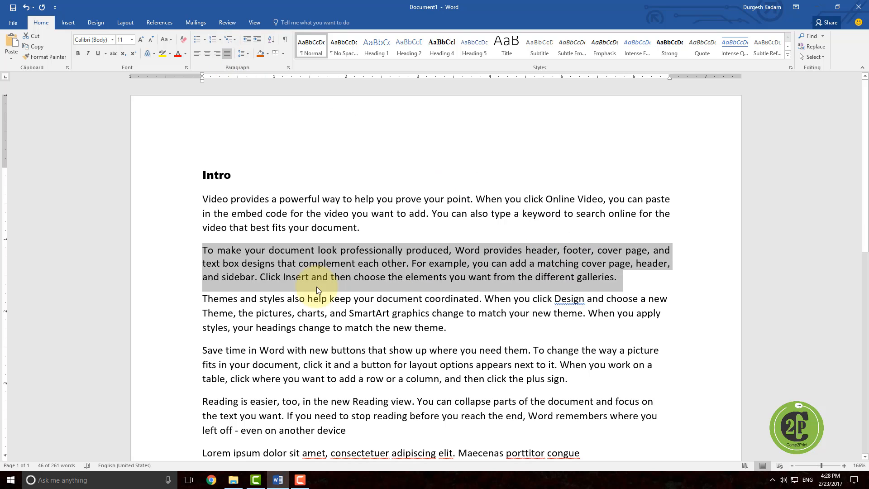
pyautogui.click(203, 251)
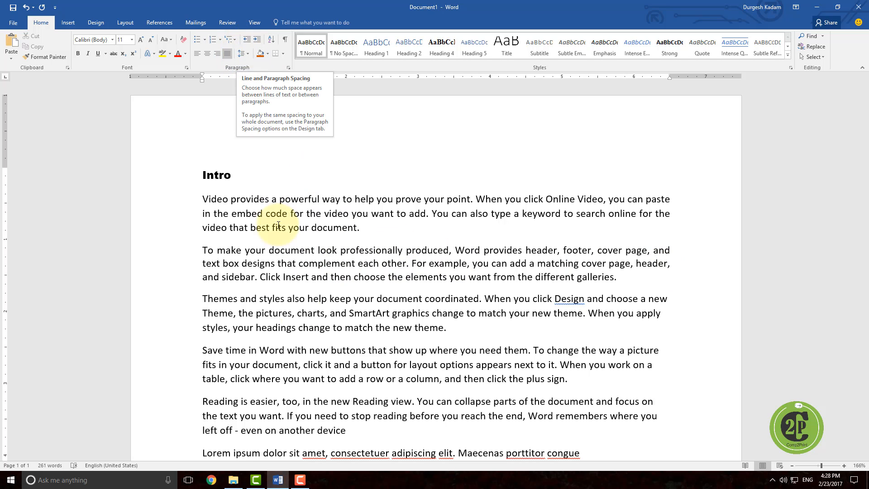
# Step: Set the second paragraph's line spacing to 2.5
pyautogui.moveTo(202, 250); pyautogui.dragTo(618, 277)
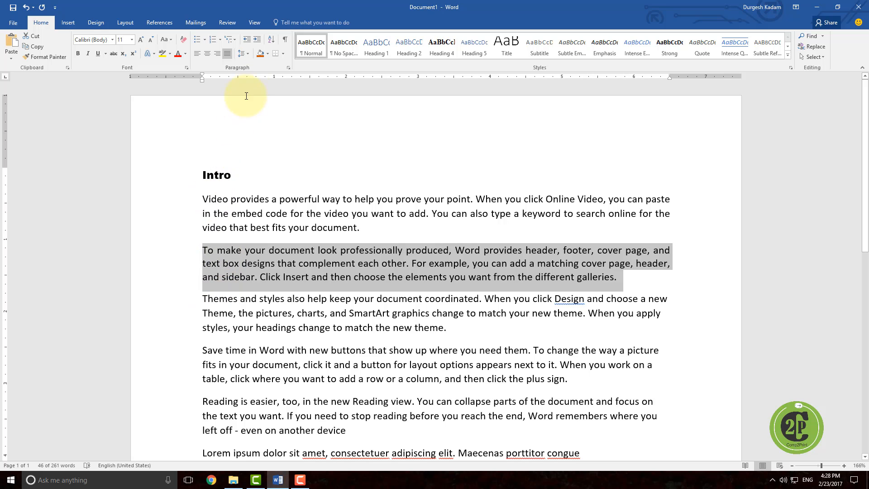
pyautogui.click(248, 54)
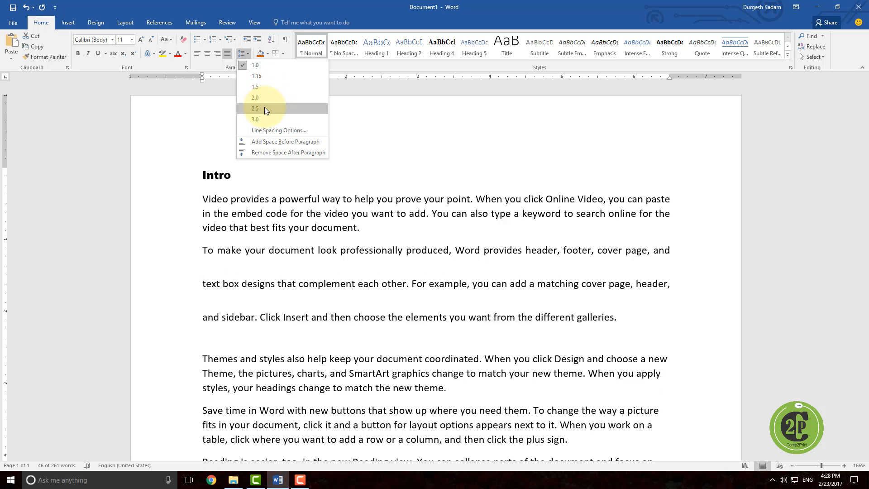
pyautogui.click(265, 108)
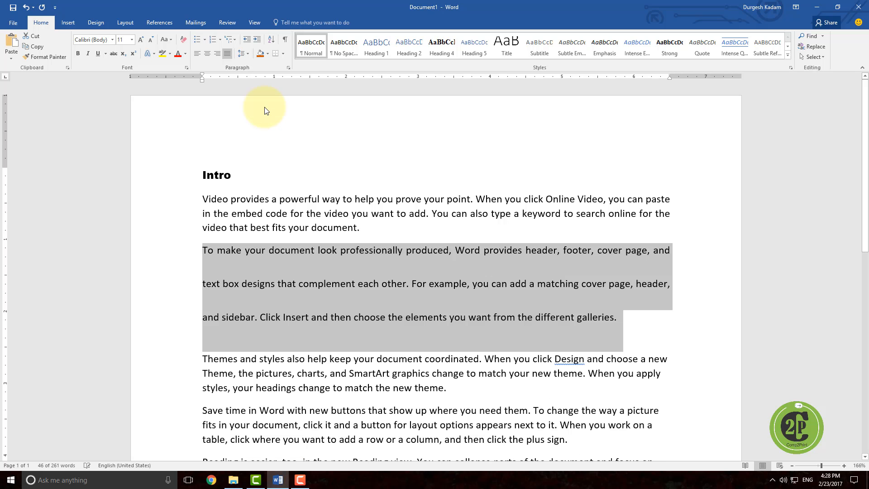
pyautogui.click(227, 283)
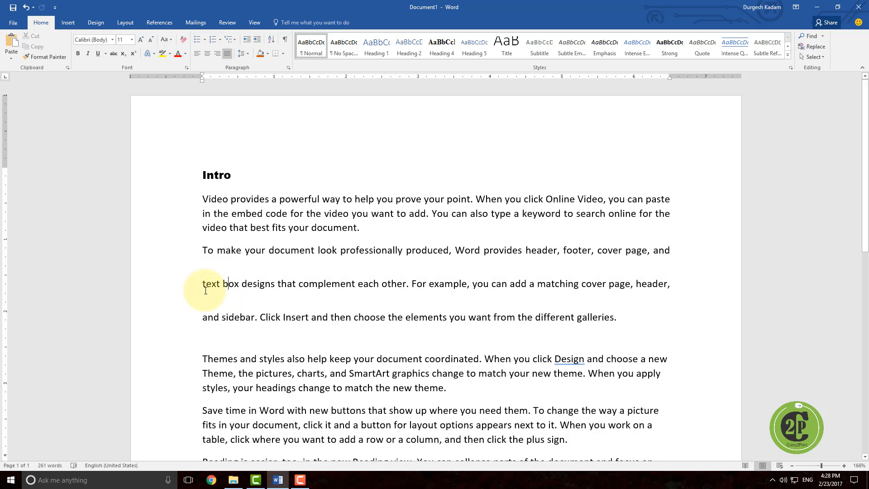
# Step: Set the second paragraph's line spacing back to 1.0
pyautogui.click(203, 250)
pyautogui.moveTo(295, 258); pyautogui.dragTo(632, 315)
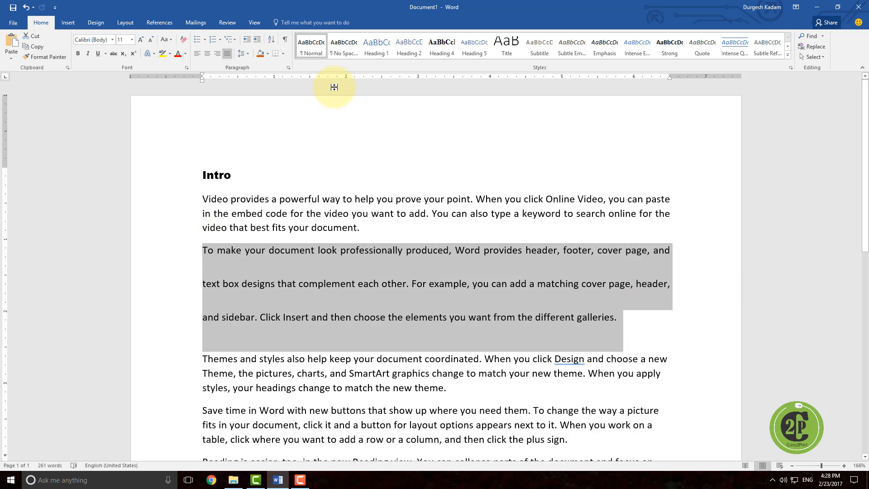
pyautogui.click(247, 53)
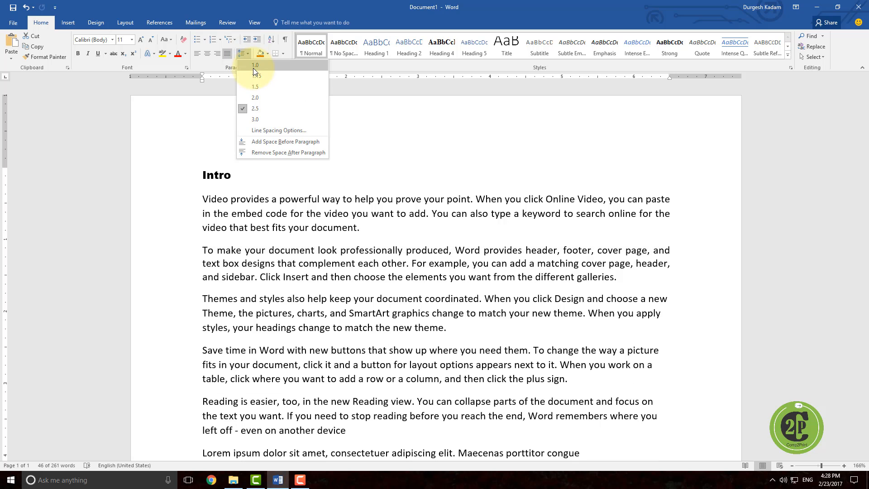
pyautogui.click(253, 66)
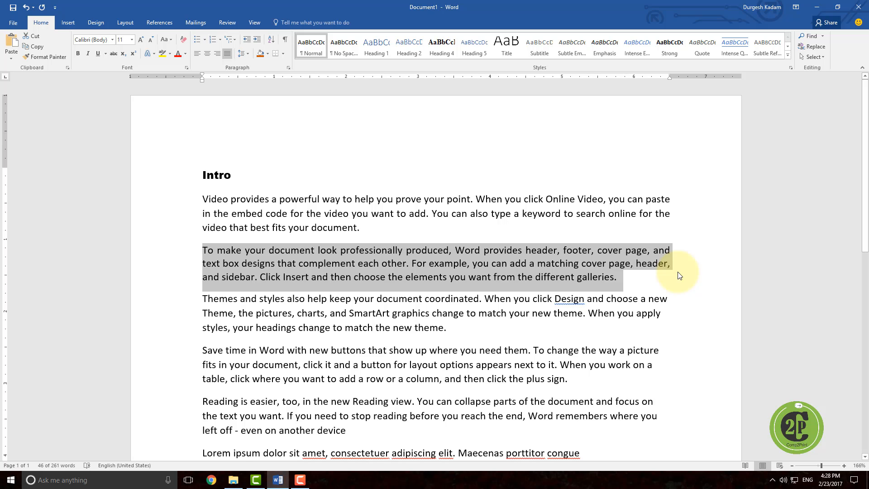
# Step: Shade the second paragraph with Gold, Accent 4, Darker 25%
pyautogui.click(203, 251)
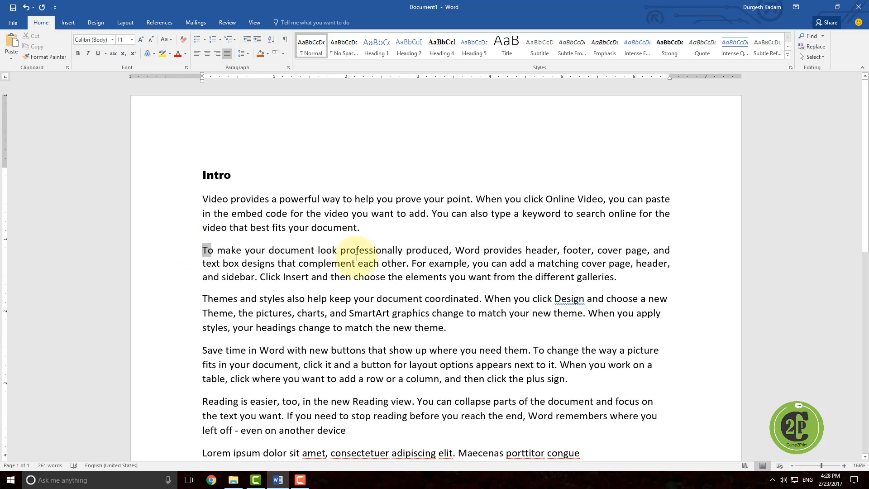
pyautogui.moveTo(357, 257); pyautogui.dragTo(629, 275)
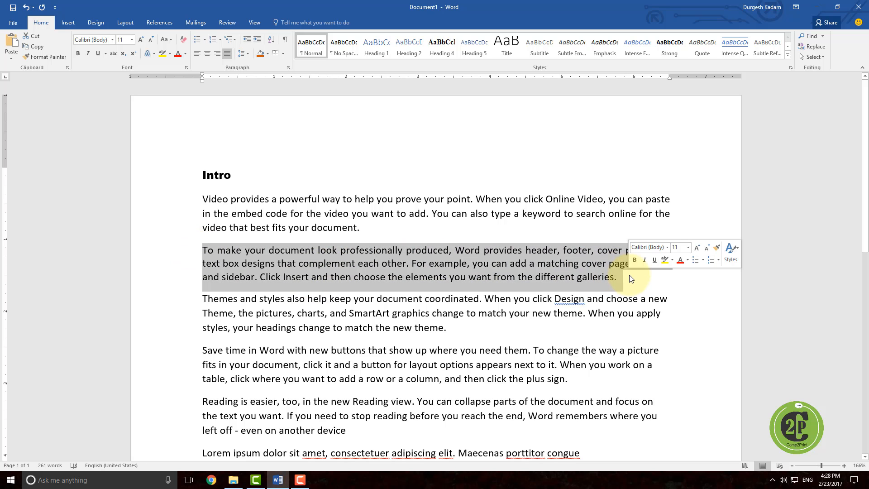
pyautogui.click(268, 54)
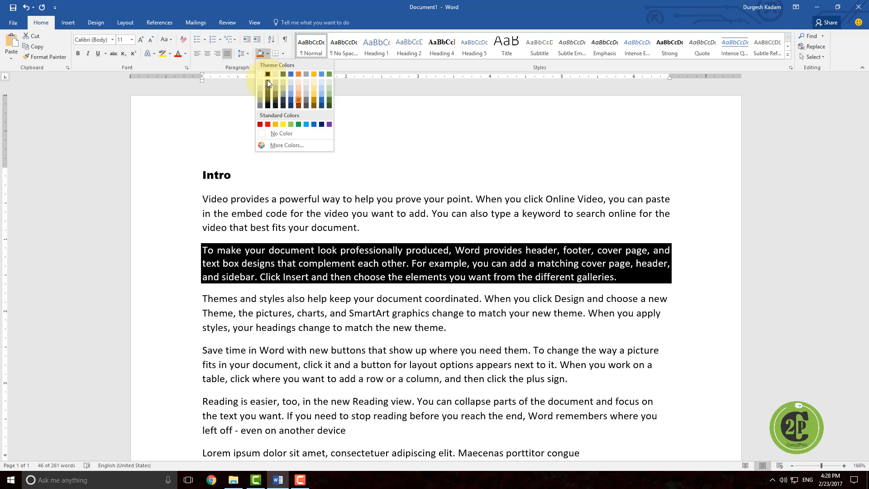
pyautogui.click(314, 103)
pyautogui.click(309, 274)
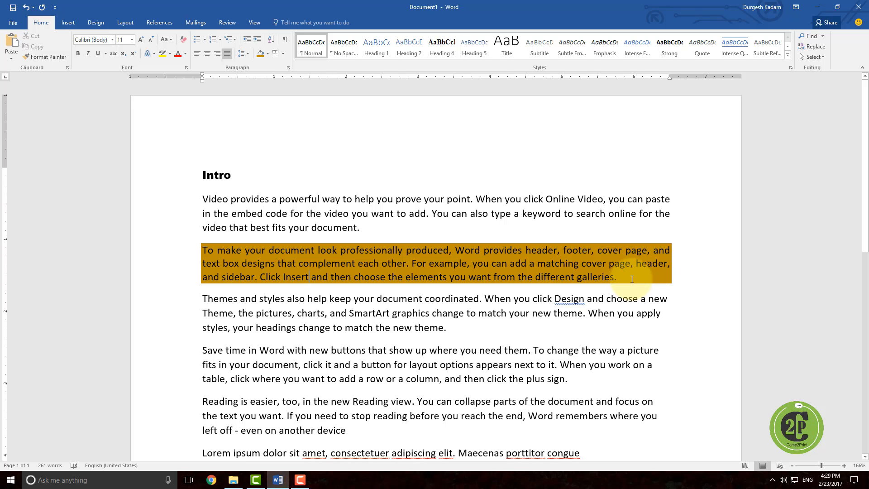
# Step: Remove the second paragraph's shading by choosing No Color
pyautogui.moveTo(618, 279)
pyautogui.mouseDown()
pyautogui.moveTo(192, 244)
pyautogui.moveTo(190, 228)
pyautogui.moveTo(192, 244)
pyautogui.mouseUp()
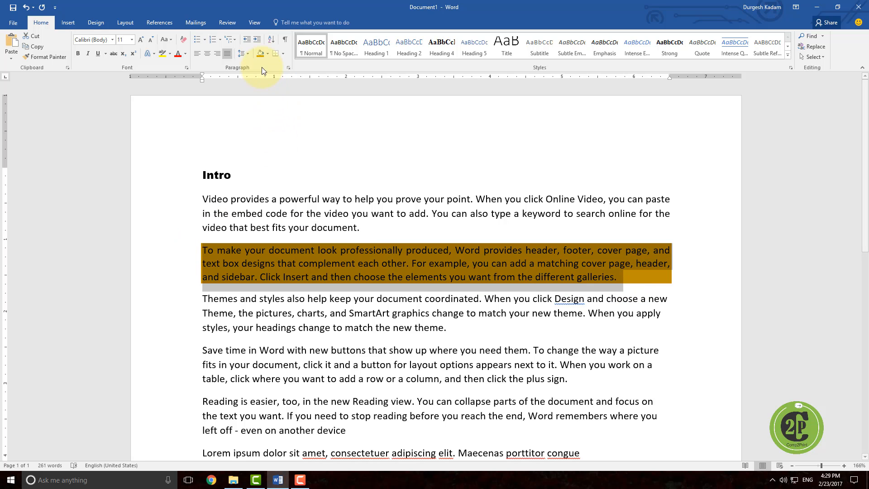
pyautogui.click(268, 55)
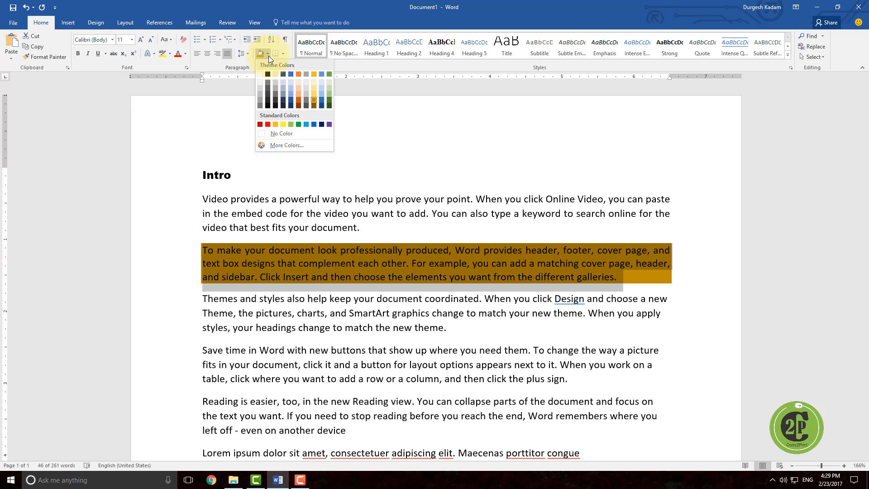
pyautogui.click(284, 134)
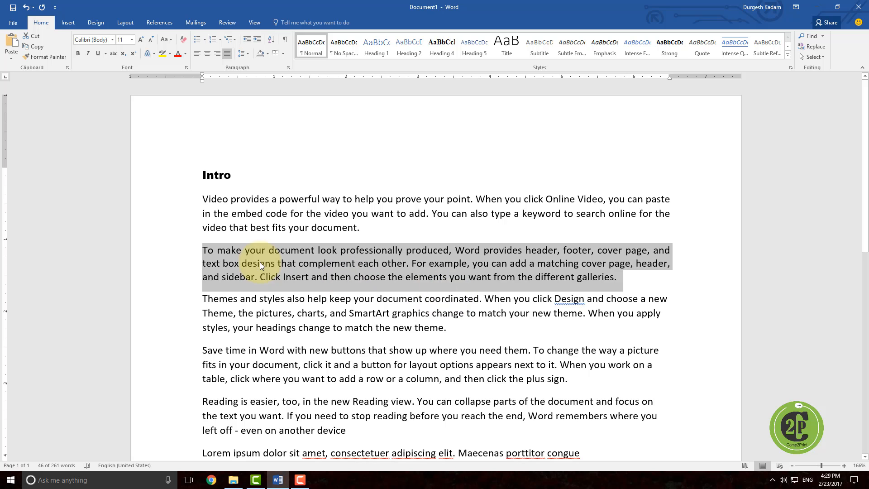
# Step: Add an outside border around the second paragraph
pyautogui.click(203, 249)
pyautogui.moveTo(203, 249); pyautogui.dragTo(616, 274)
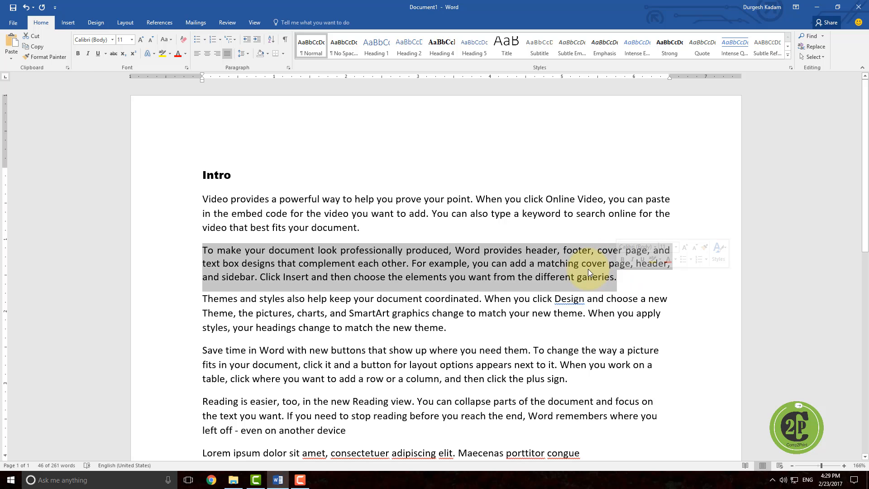
pyautogui.click(282, 54)
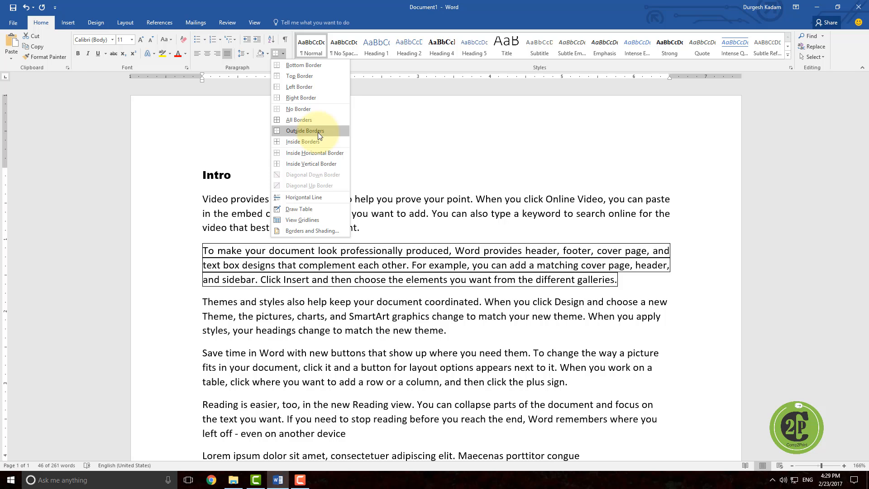
pyautogui.click(316, 64)
pyautogui.click(215, 286)
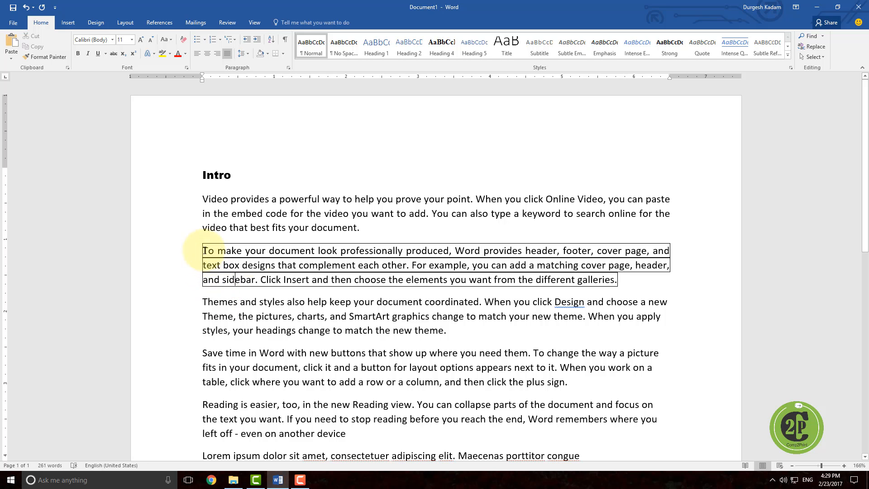
# Step: Left-align the second paragraph and change its border to a top border only
pyautogui.moveTo(205, 250); pyautogui.dragTo(636, 276)
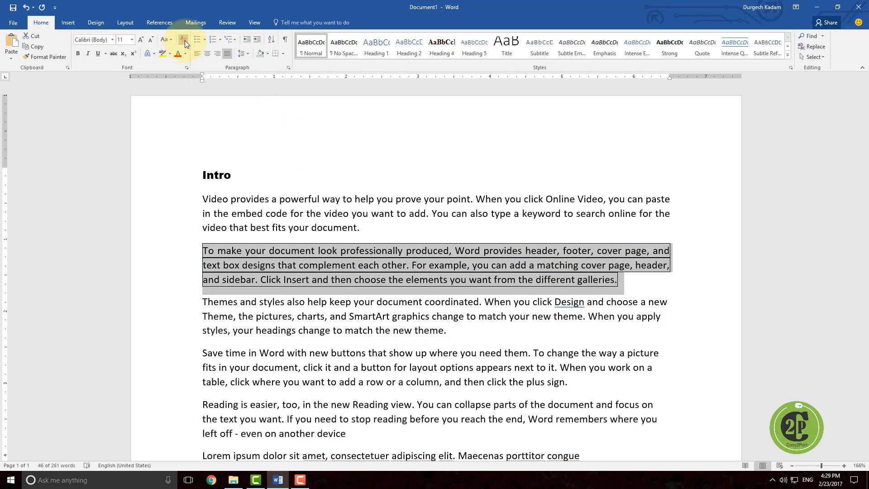
pyautogui.click(197, 53)
pyautogui.click(200, 266)
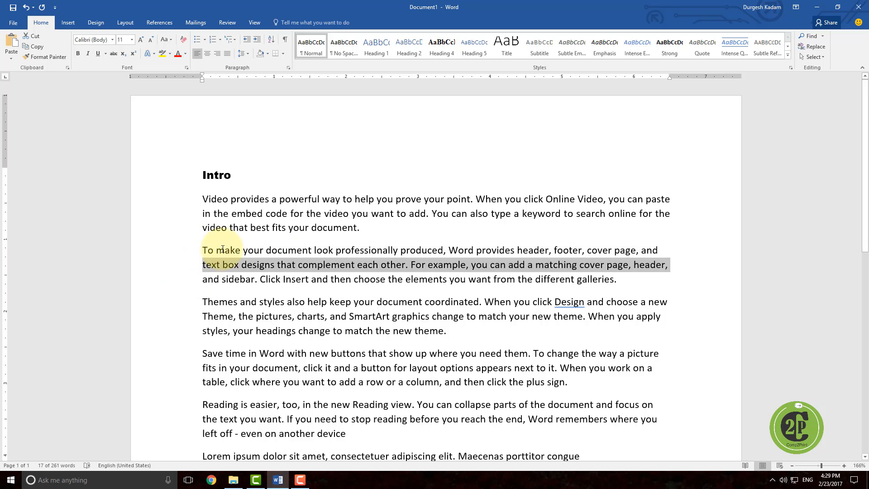
pyautogui.doubleClick(202, 267)
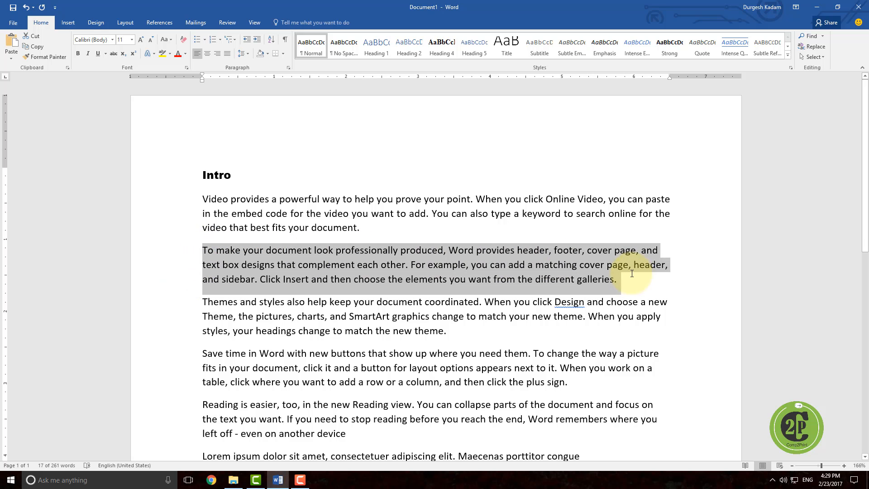
pyautogui.click(282, 53)
pyautogui.click(297, 76)
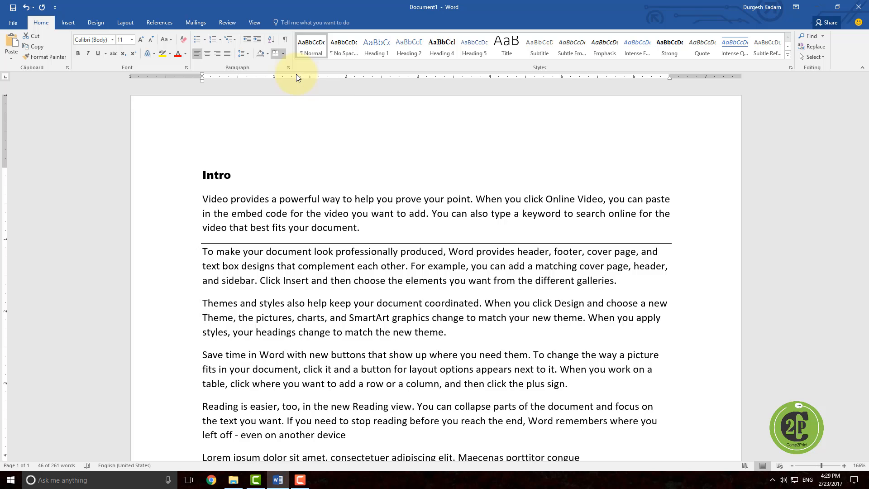
pyautogui.click(285, 280)
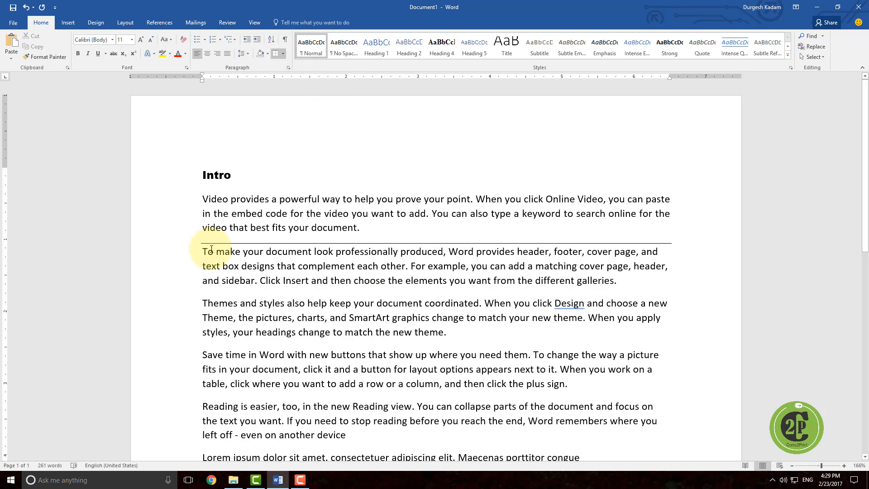
# Step: Add a bottom border to the second paragraph
pyautogui.moveTo(205, 252); pyautogui.dragTo(663, 276)
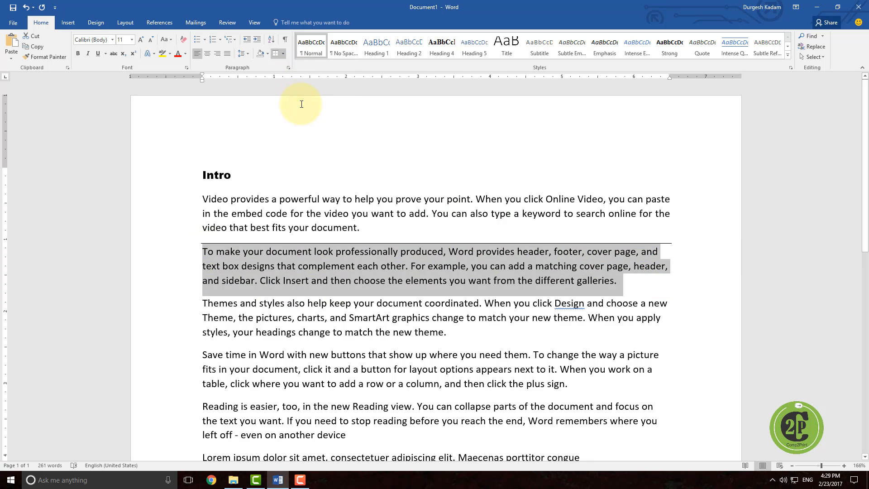
pyautogui.click(283, 54)
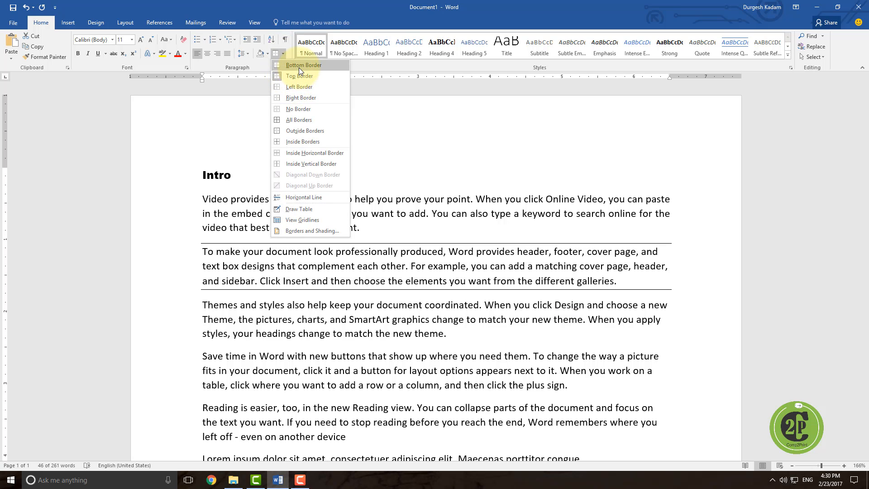
pyautogui.click(299, 66)
pyautogui.click(222, 281)
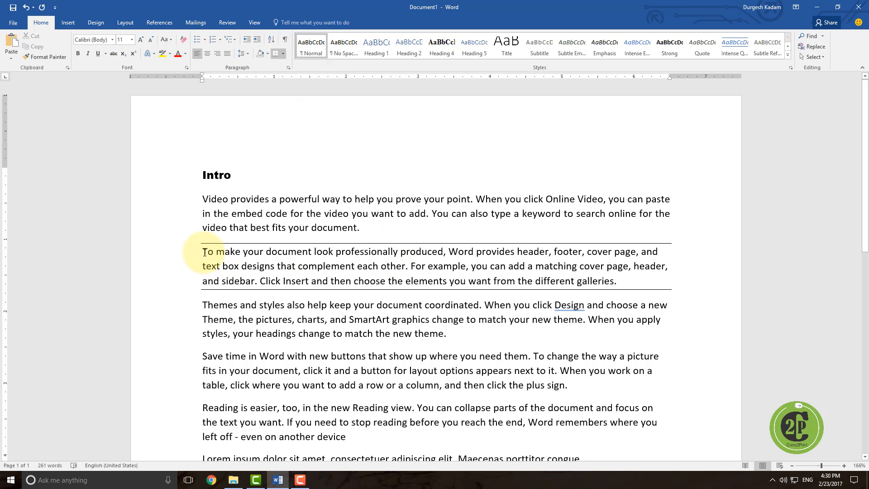
# Step: Shade the second paragraph with a dark orange colour
pyautogui.moveTo(203, 252)
pyautogui.mouseDown()
pyautogui.moveTo(460, 252)
pyautogui.moveTo(658, 264)
pyautogui.moveTo(627, 274)
pyautogui.mouseUp()
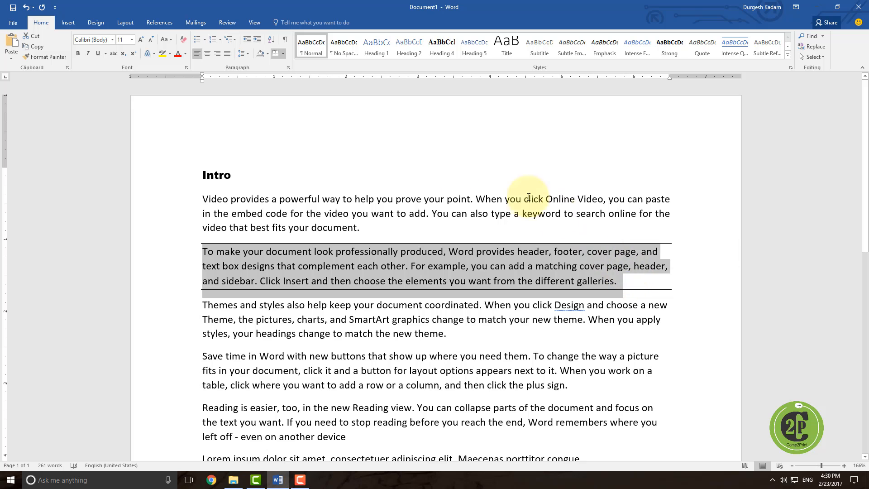
pyautogui.click(269, 53)
pyautogui.click(300, 102)
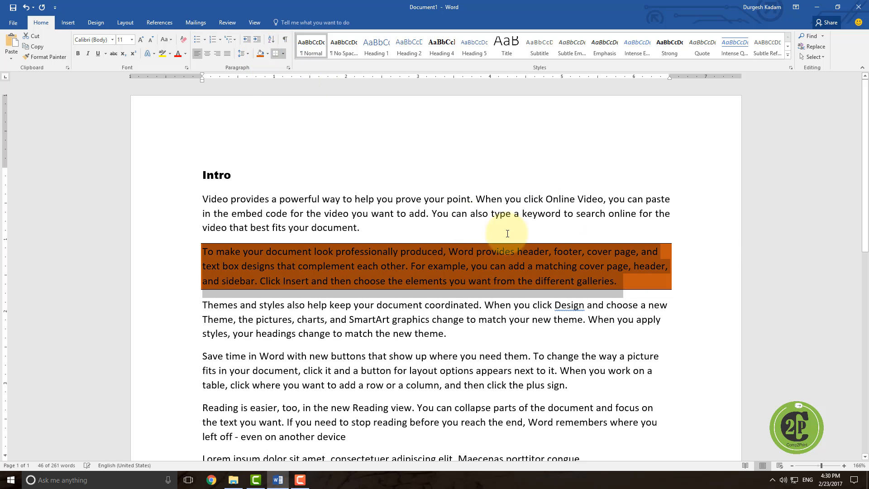
pyautogui.click(676, 253)
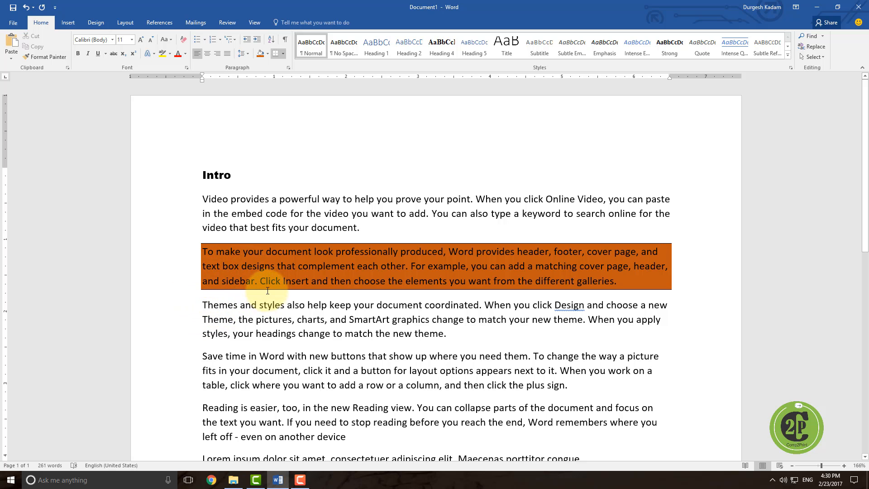
# Step: Show formatting marks to examine the paragraph marks in the text, then hide them again
pyautogui.scroll(-2, 353, 269)
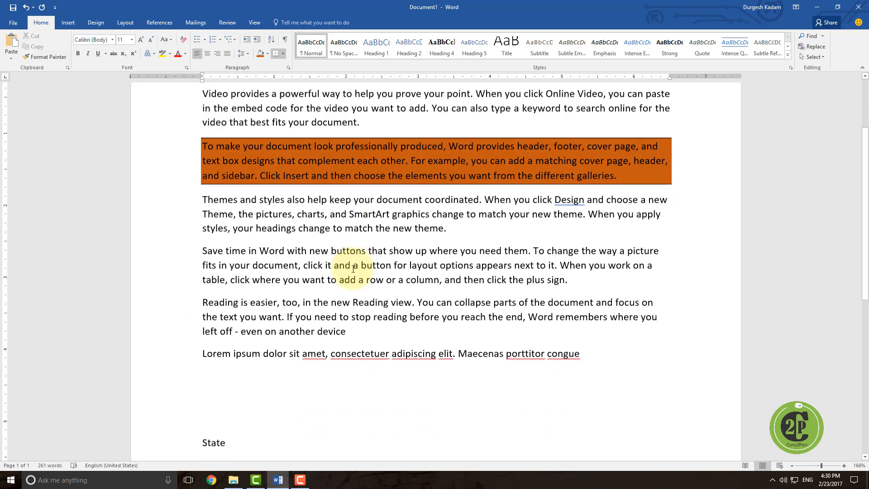
pyautogui.scroll(-1, 354, 269)
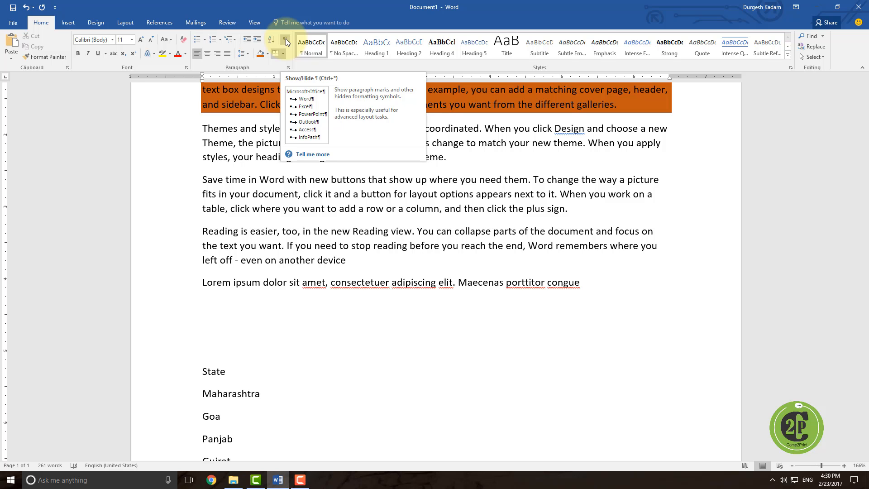
pyautogui.scroll(2, 345, 116)
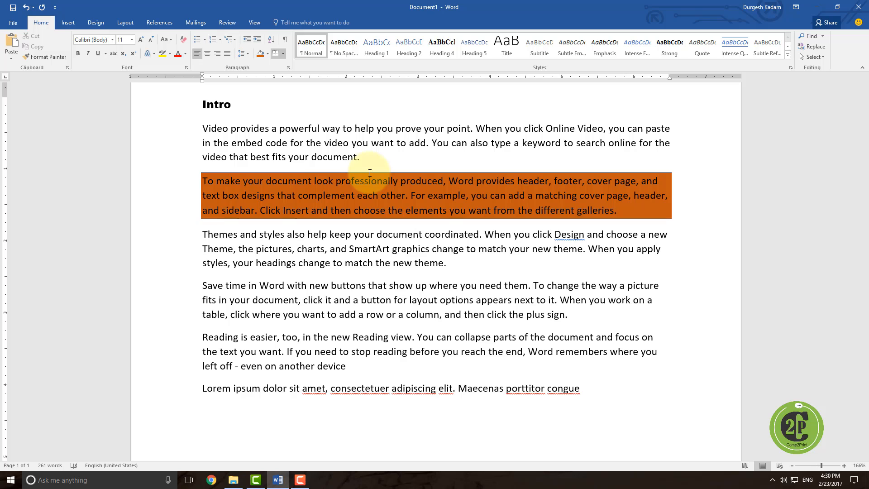
pyautogui.click(285, 40)
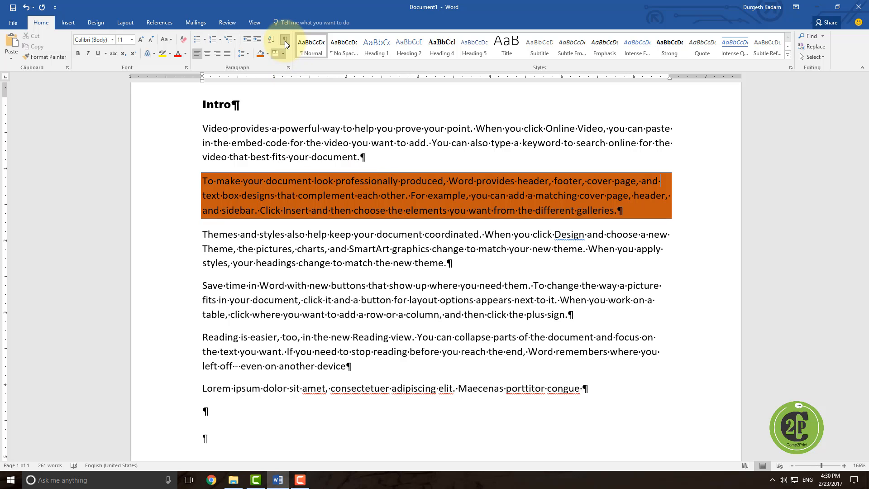
pyautogui.click(366, 158)
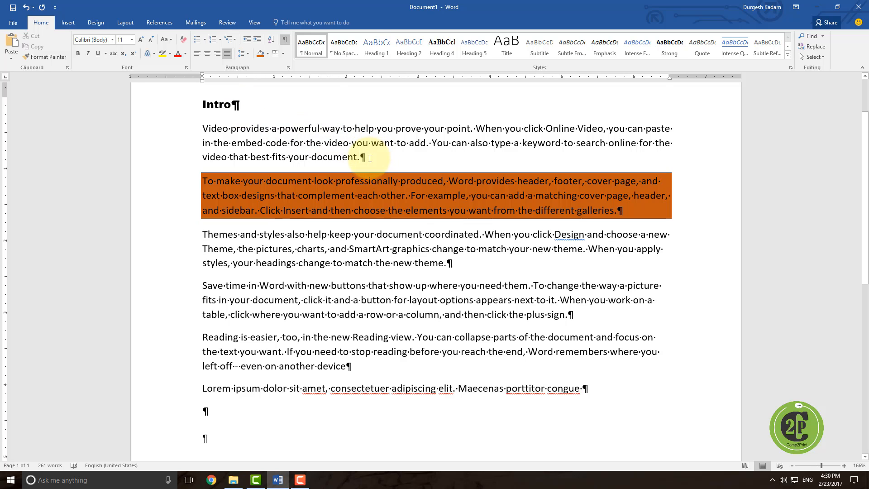
pyautogui.click(464, 263)
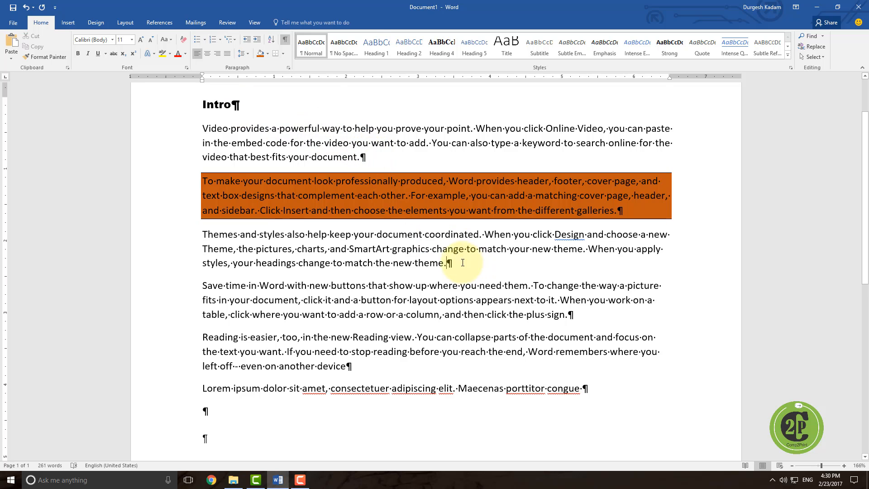
pyautogui.click(381, 162)
pyautogui.click(624, 211)
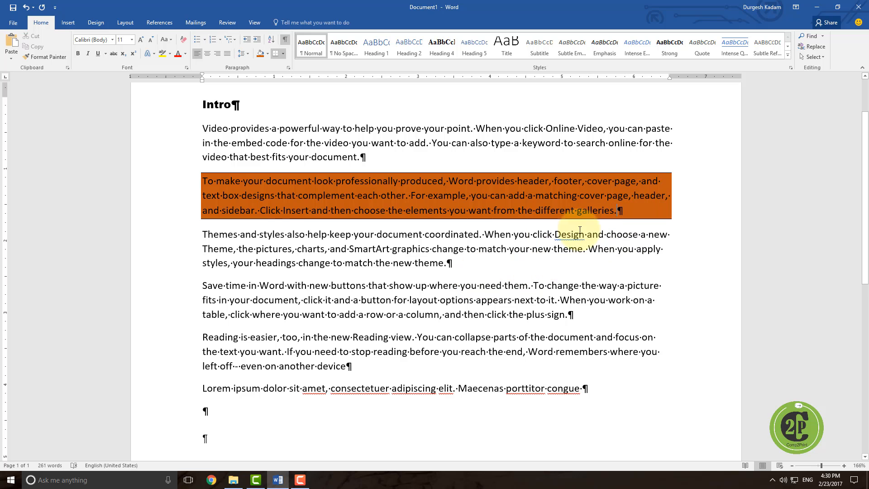
pyautogui.click(446, 268)
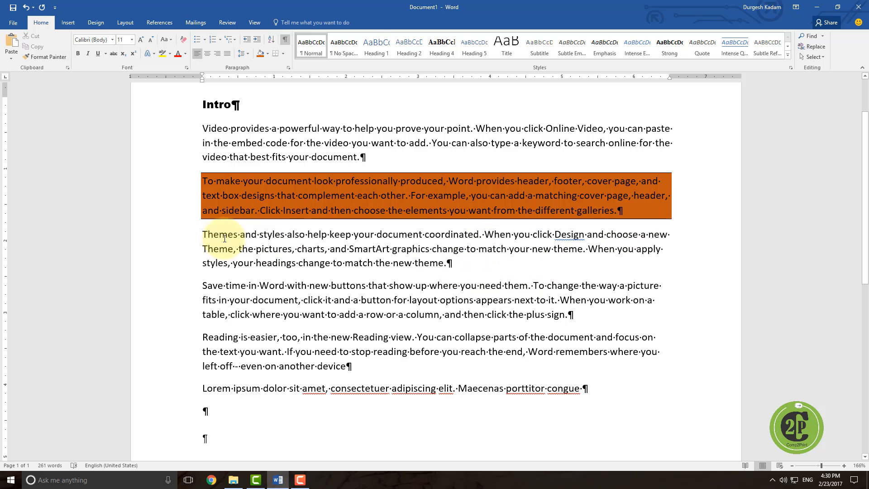
pyautogui.click(239, 234)
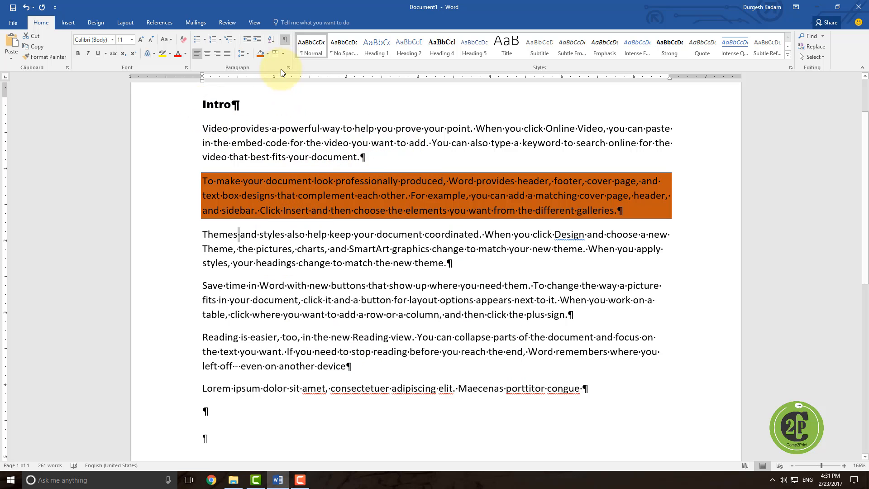
pyautogui.click(285, 42)
# Step: Sort the list of states under State in ascending alphabetical order
pyautogui.scroll(-2, 290, 158)
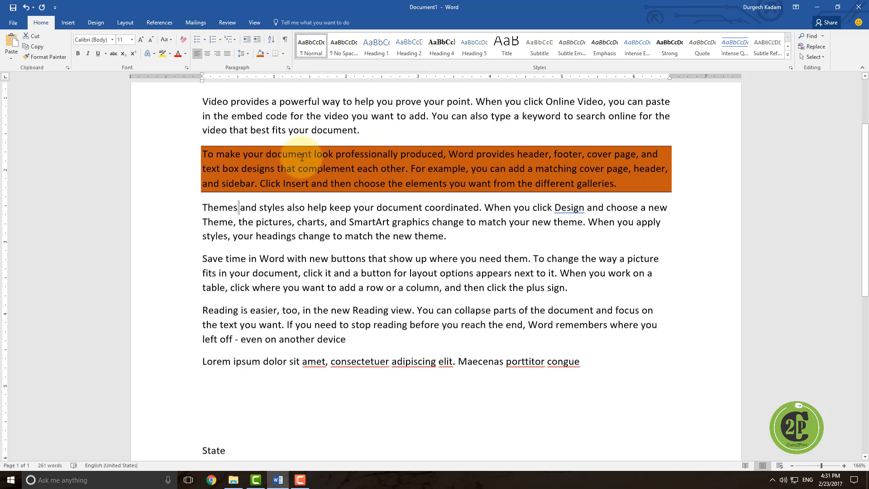
pyautogui.scroll(4, 302, 157)
pyautogui.scroll(-5, 304, 171)
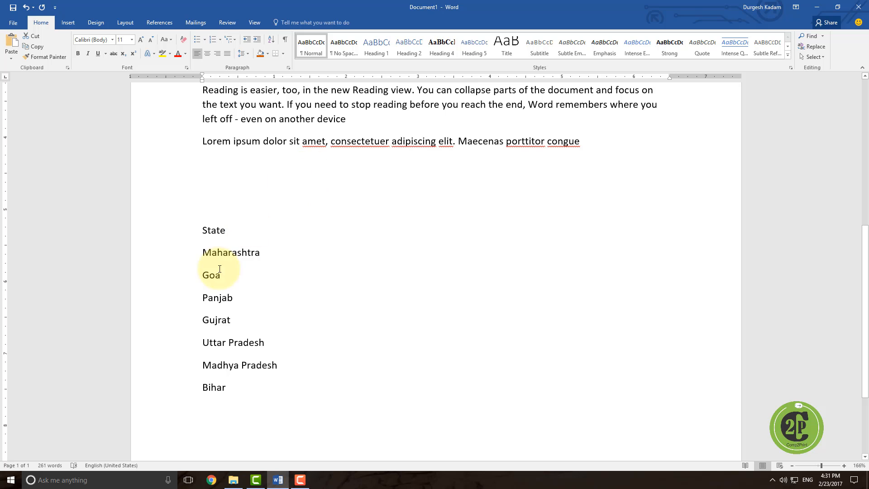
pyautogui.scroll(-1, 202, 224)
pyautogui.rightClick(201, 224)
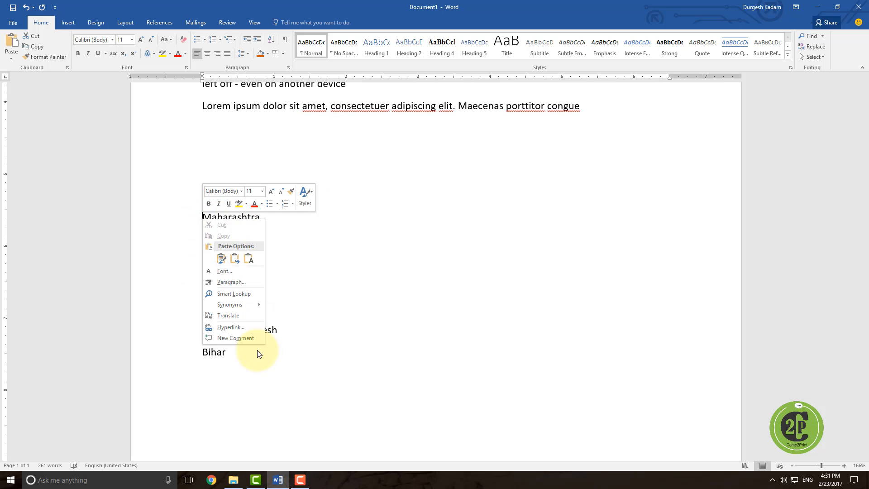
pyautogui.press('Escape')
pyautogui.moveTo(203, 218); pyautogui.dragTo(247, 347)
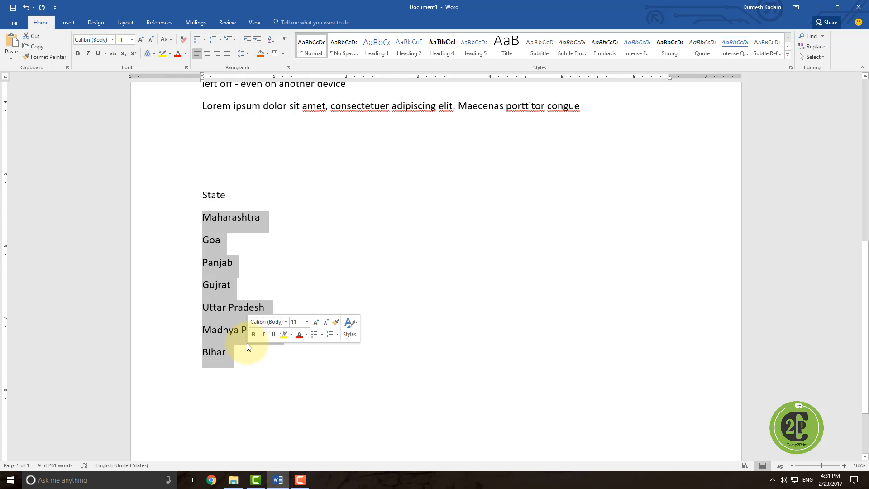
pyautogui.click(272, 40)
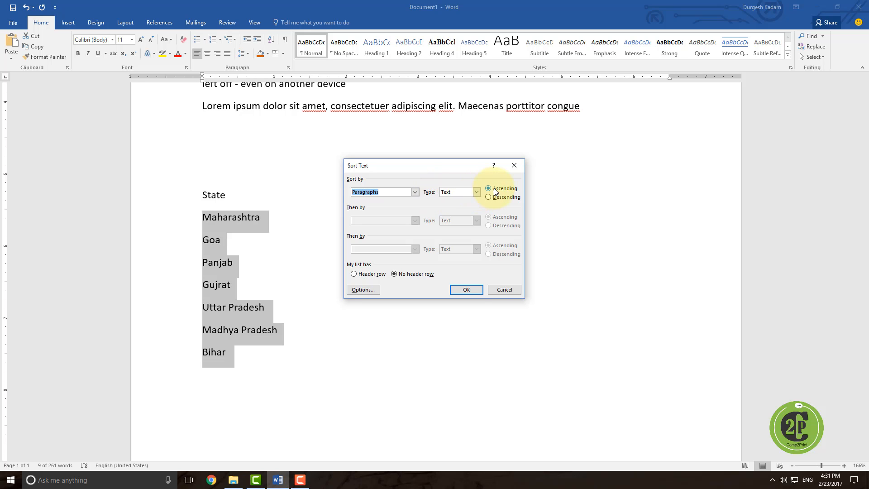
pyautogui.click(466, 289)
# Step: Bullet the state list and define a new bullet using the ∝ symbol from the Symbol font
pyautogui.rightClick(257, 256)
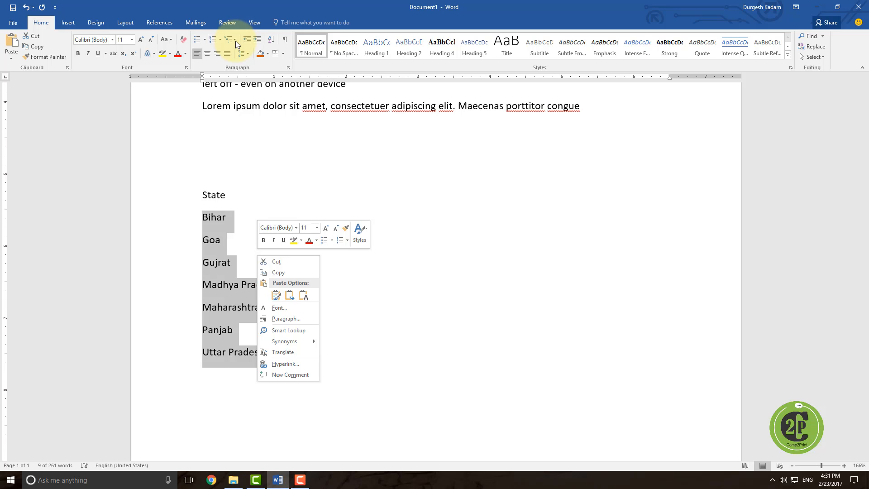
pyautogui.click(200, 42)
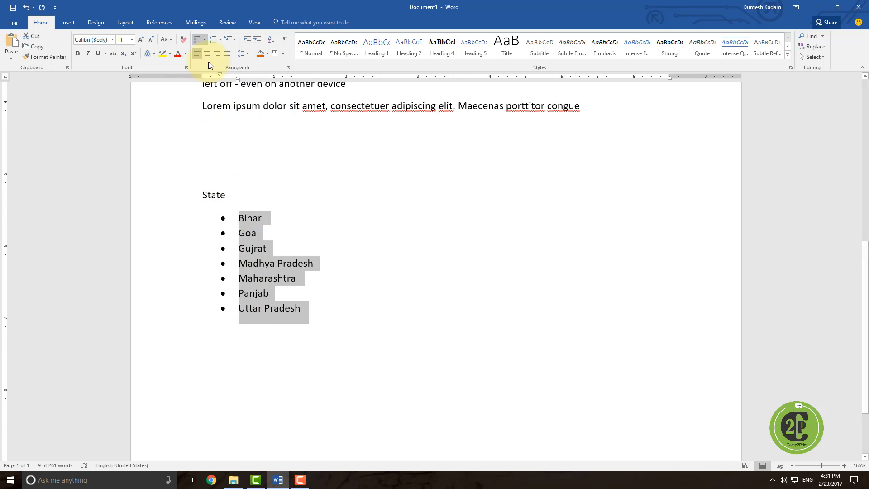
pyautogui.click(205, 39)
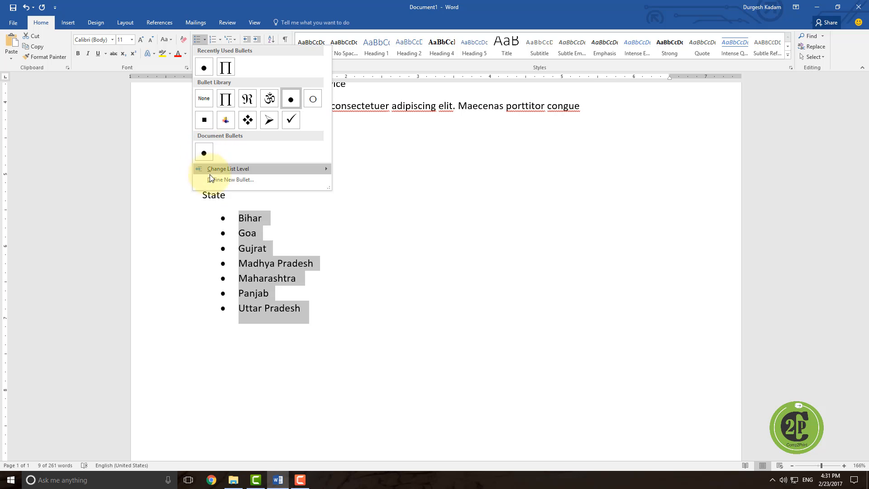
pyautogui.click(241, 179)
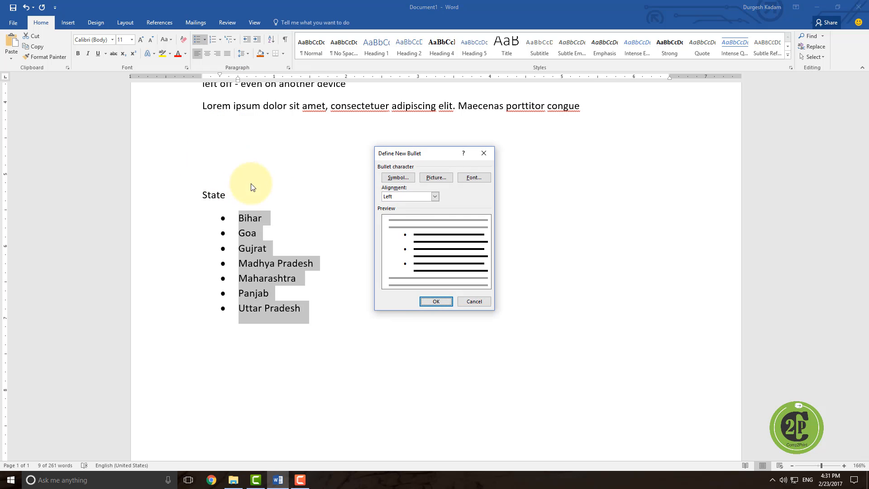
pyautogui.click(398, 178)
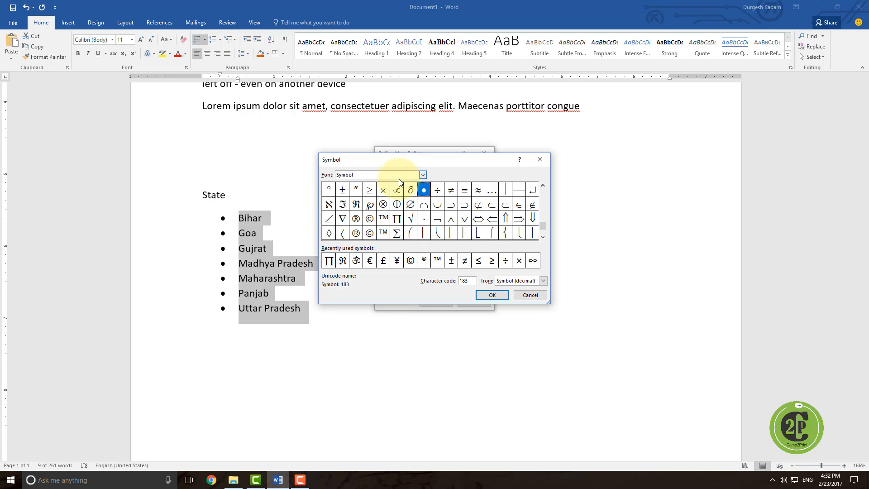
pyautogui.click(397, 190)
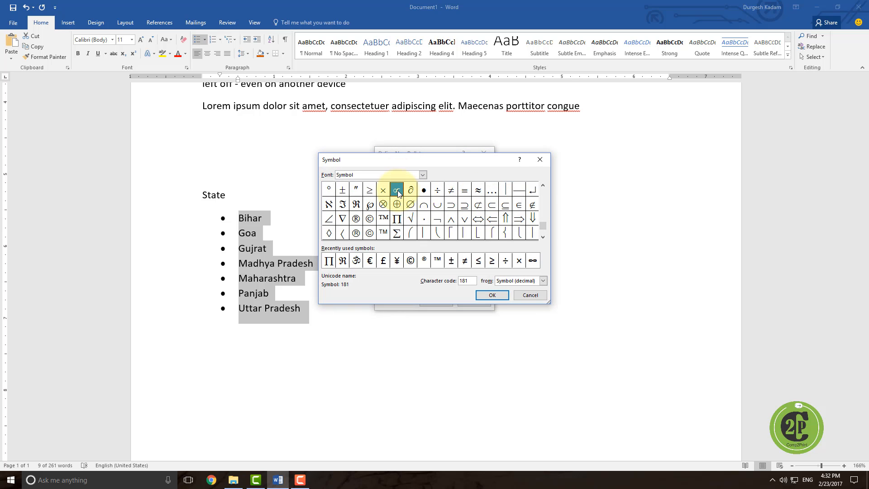
pyautogui.click(492, 295)
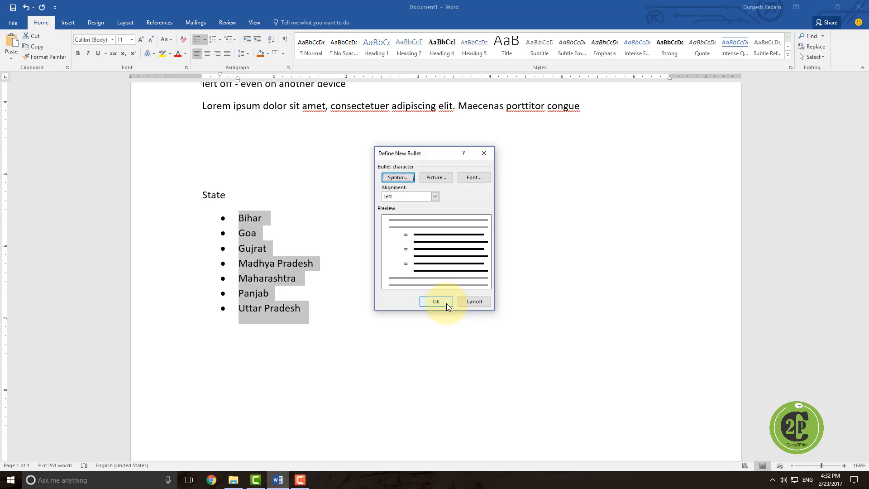
pyautogui.click(436, 302)
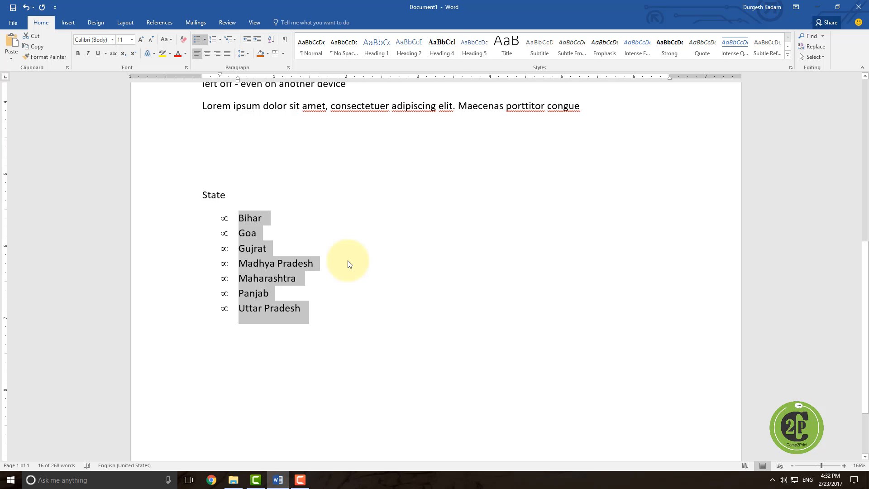
# Step: Number the state list using the 1) numbering format
pyautogui.click(213, 40)
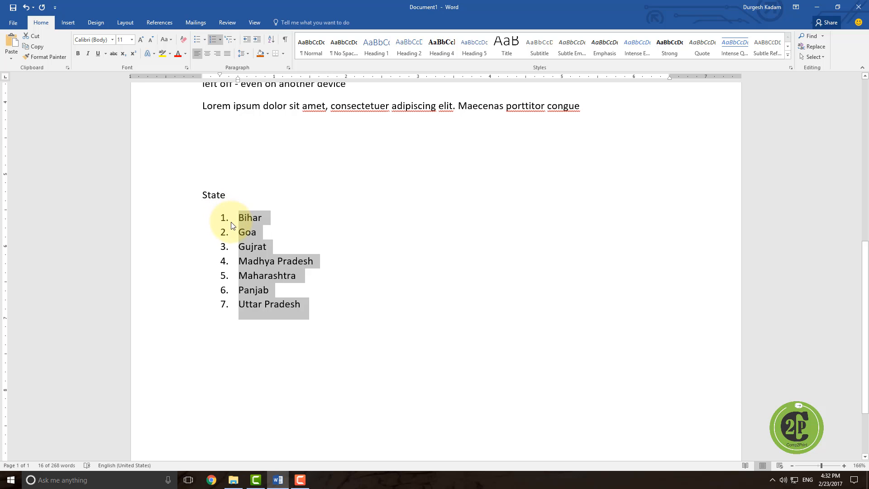
pyautogui.click(220, 39)
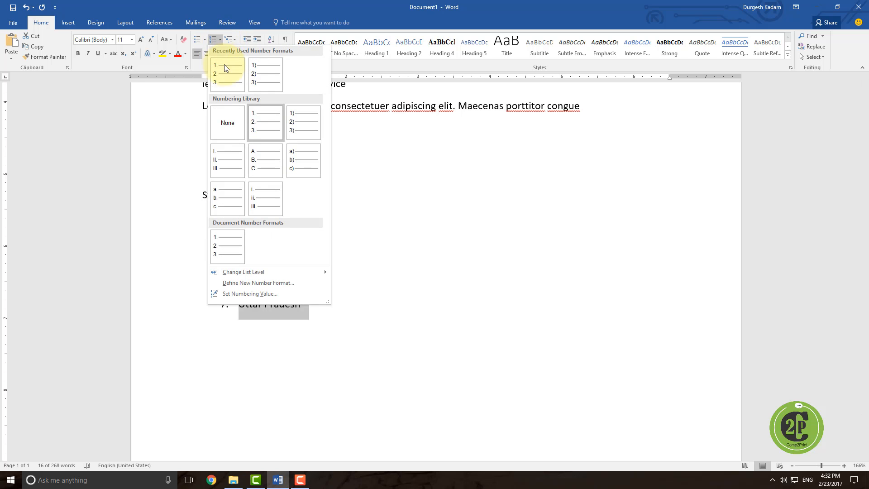
pyautogui.click(293, 122)
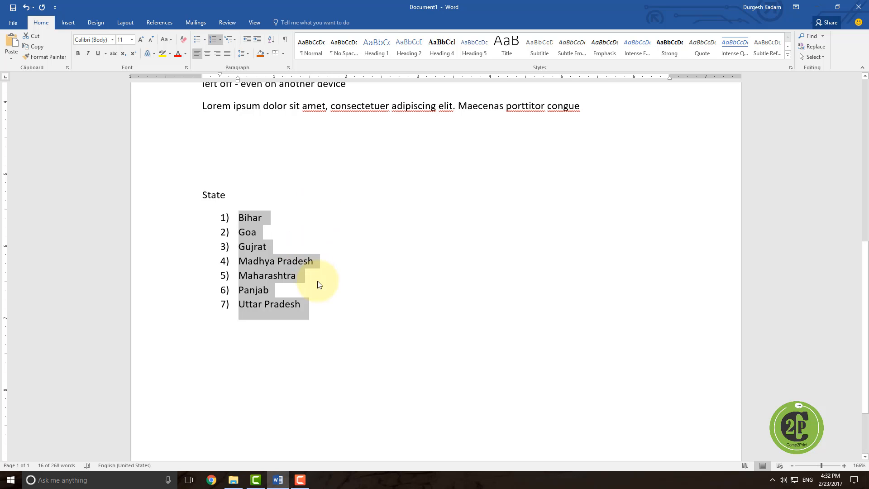
pyautogui.click(312, 261)
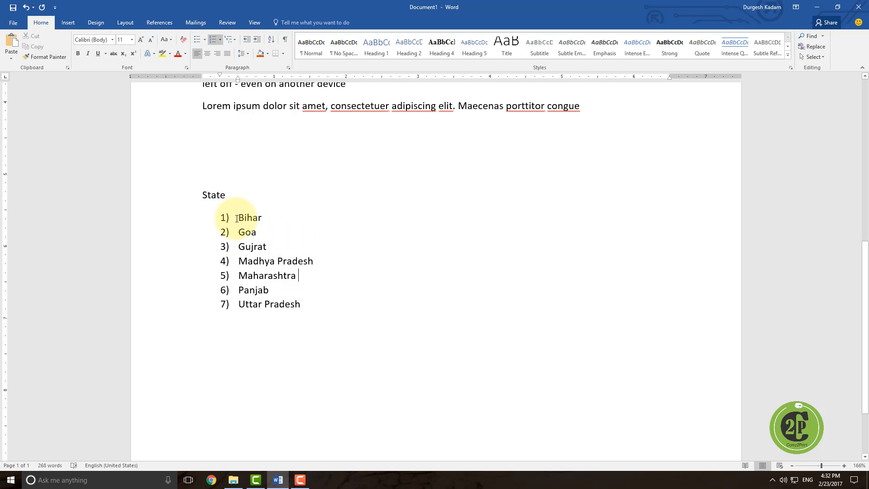
# Step: Apply the 1) a) i) multilevel list style to the state list
pyautogui.moveTo(237, 218); pyautogui.dragTo(312, 316)
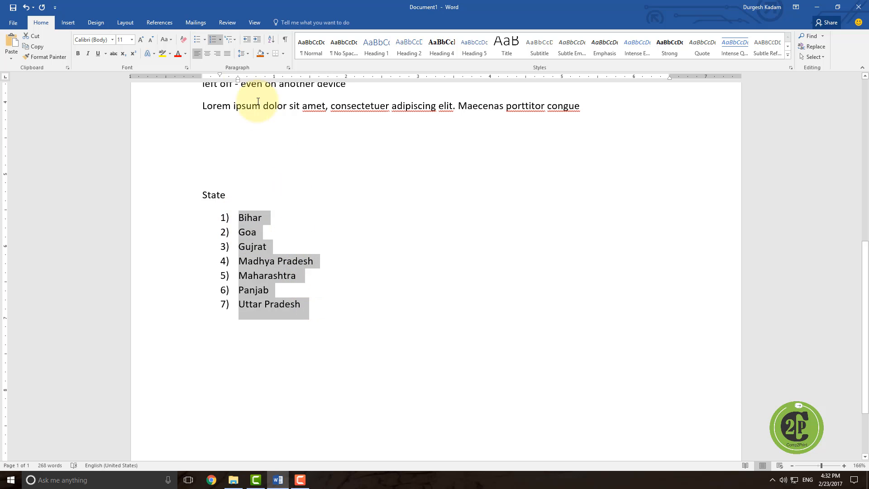
pyautogui.click(233, 38)
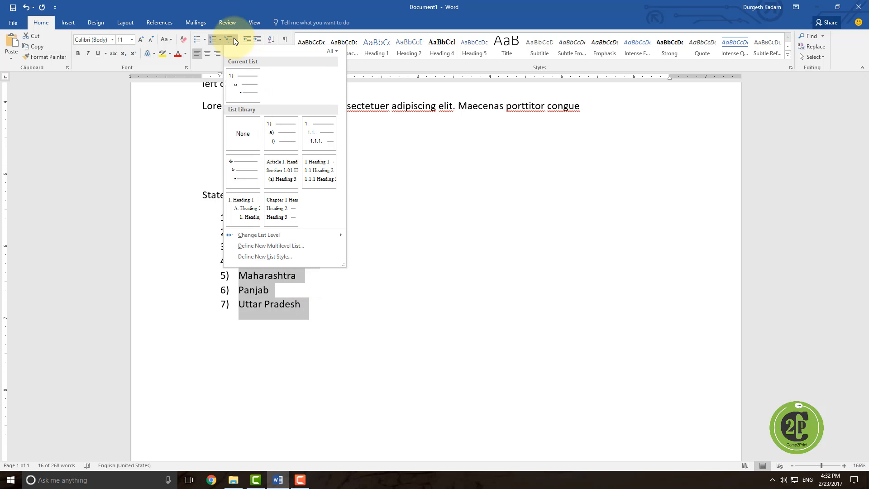
pyautogui.click(285, 150)
pyautogui.click(284, 275)
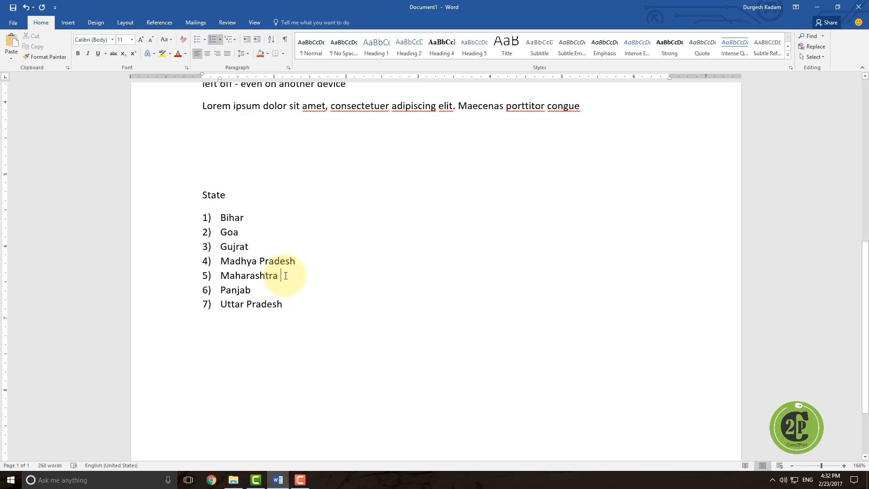
# Step: Add Mumbai and Pune as second-level items under Maharashtra
pyautogui.press('Return')
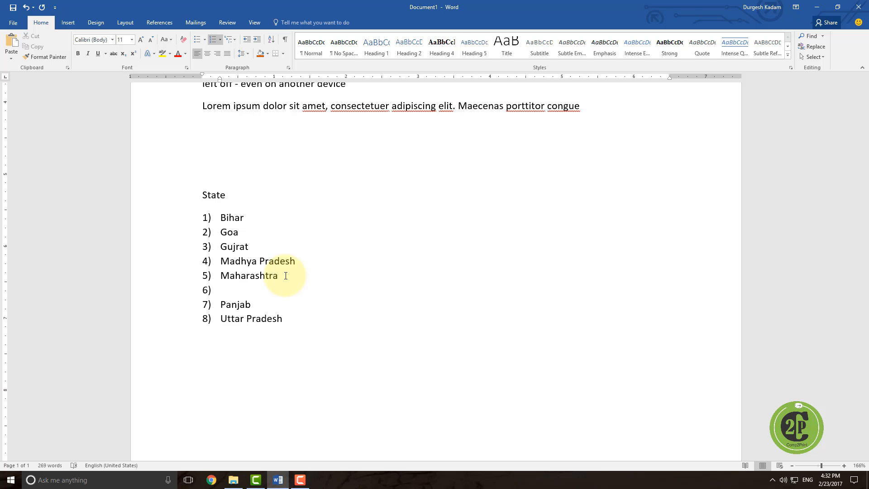
pyautogui.press('Tab')
pyautogui.write('Mumbai')
pyautogui.press('Return')
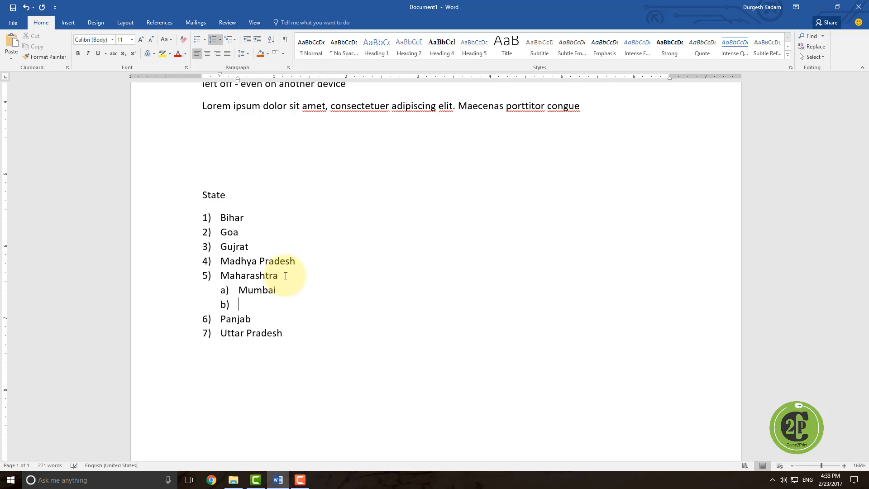
pyautogui.write('Pune')
# Step: Add Pimpari as a third-level item under Pune
pyautogui.press('Return')
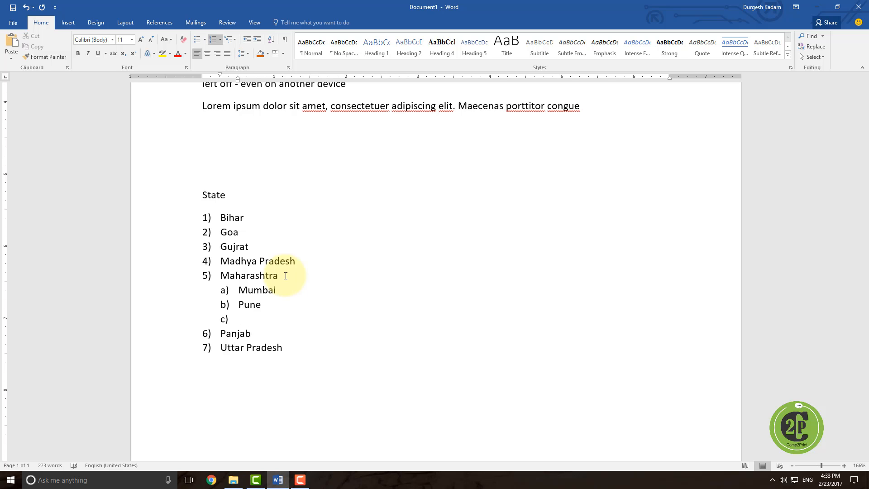
pyautogui.press('Tab')
pyautogui.write('Pimpari')
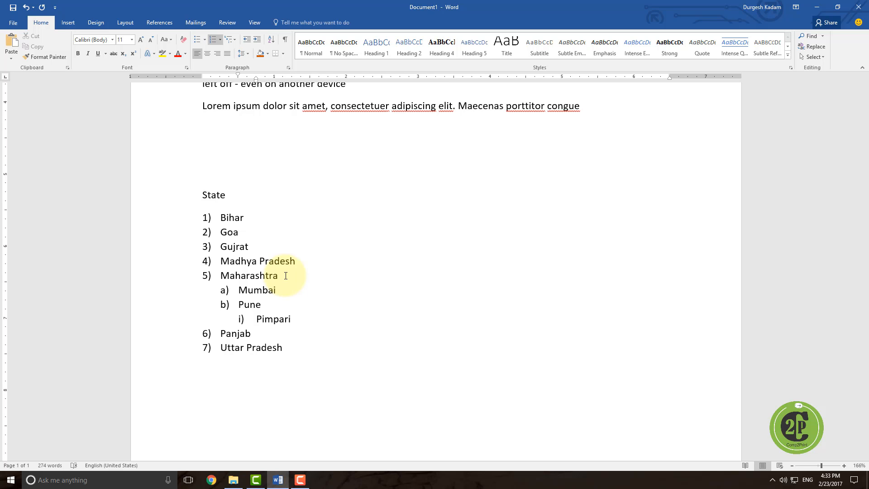
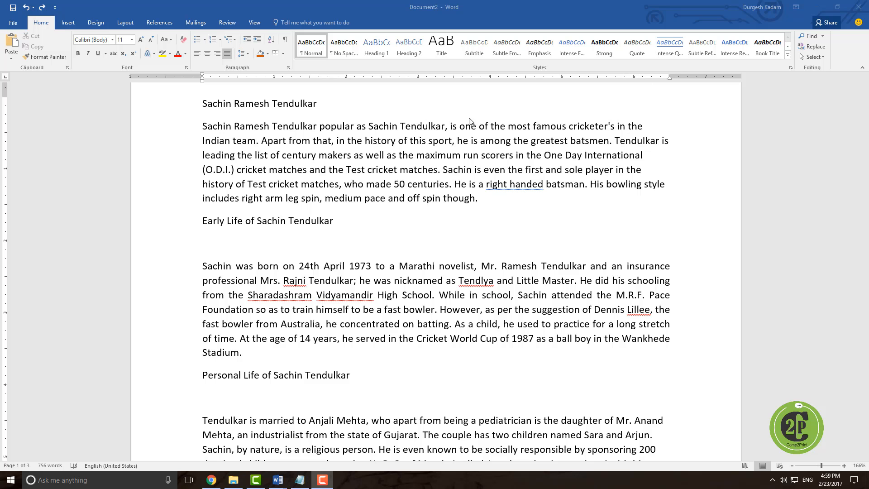
# Step: Apply the Title style to the heading 'Sachin Ramesh Tendulkar' and add an empty paragraph after it
pyautogui.click(788, 51)
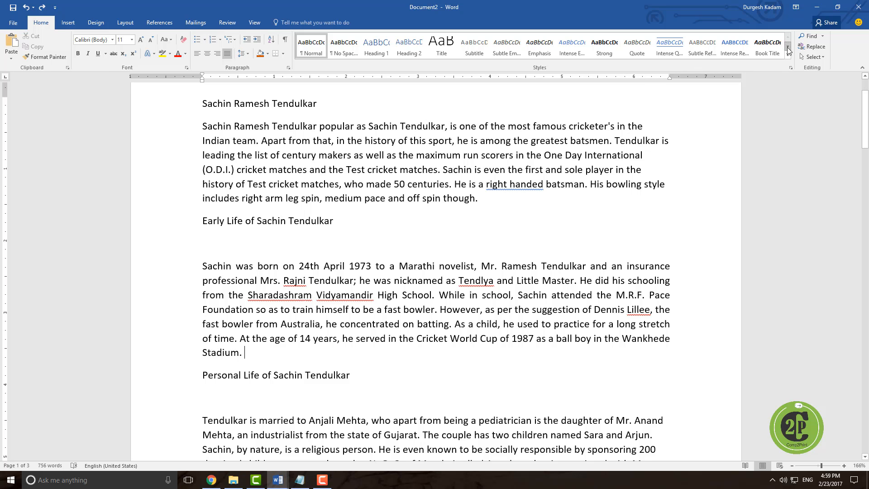
pyautogui.click(788, 53)
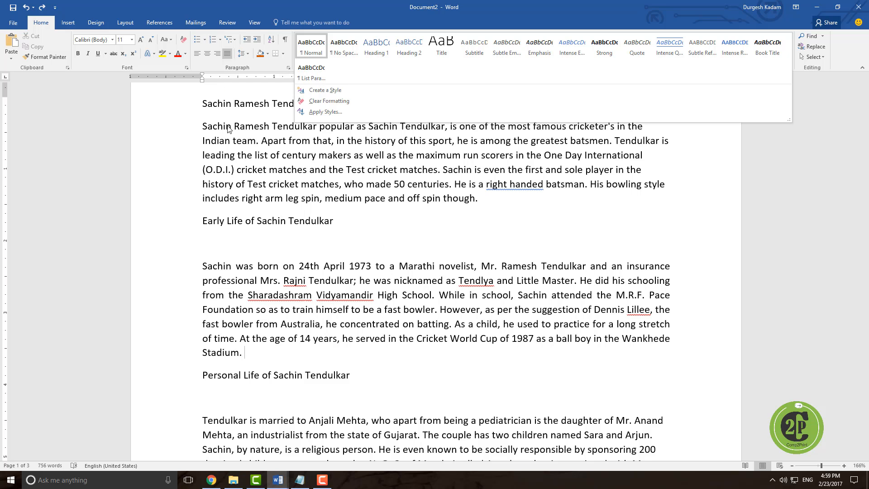
pyautogui.click(124, 251)
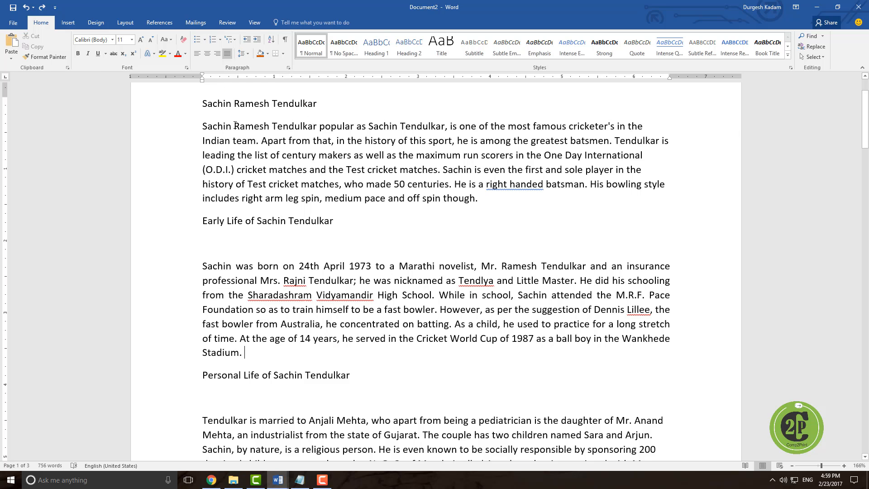
pyautogui.moveTo(203, 104); pyautogui.dragTo(320, 110)
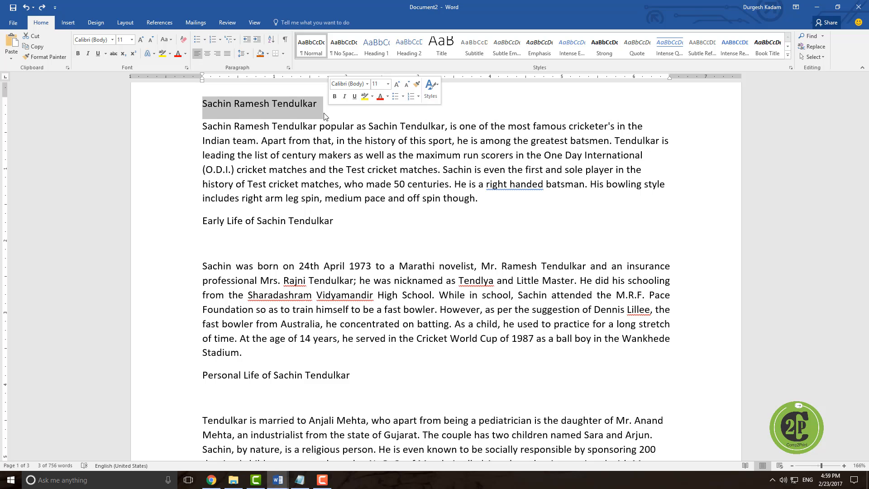
pyautogui.click(264, 183)
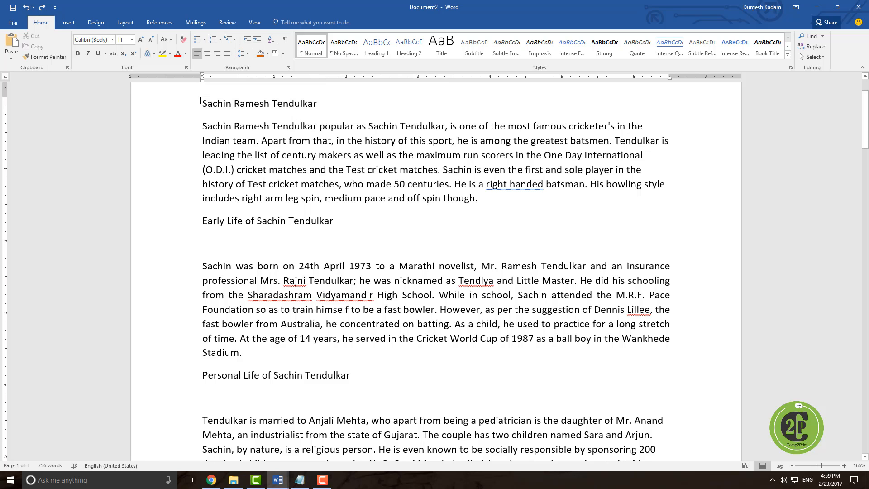
pyautogui.moveTo(201, 103); pyautogui.dragTo(325, 115)
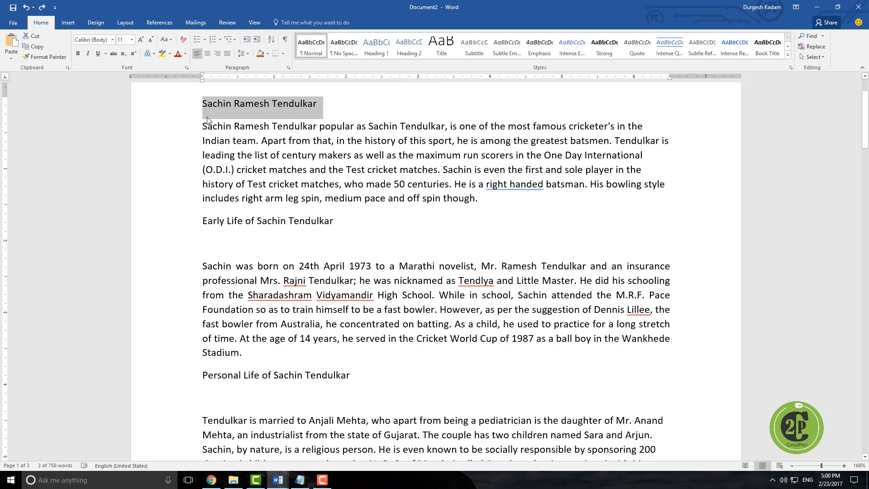
pyautogui.moveTo(203, 105); pyautogui.dragTo(326, 110)
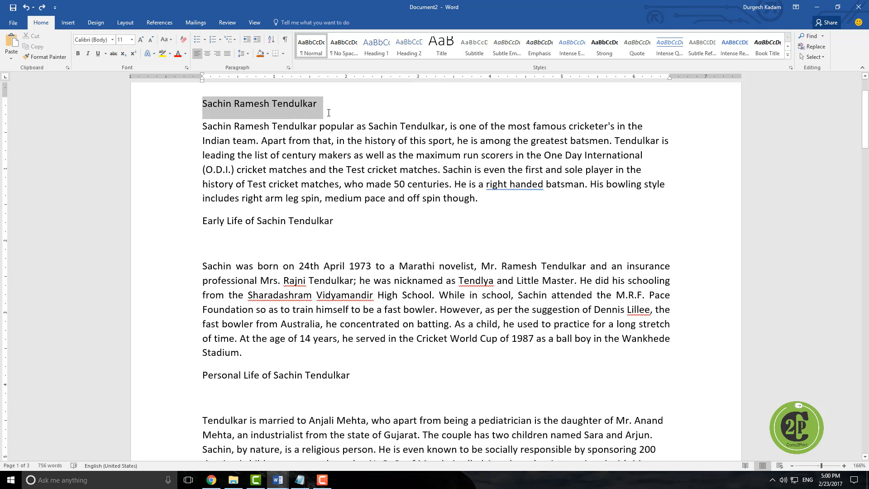
pyautogui.click(449, 50)
pyautogui.click(504, 122)
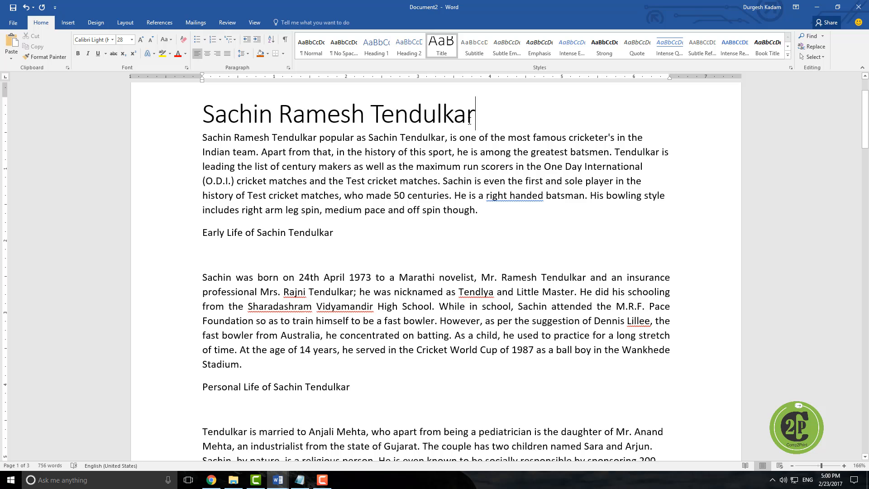
pyautogui.press('Return')
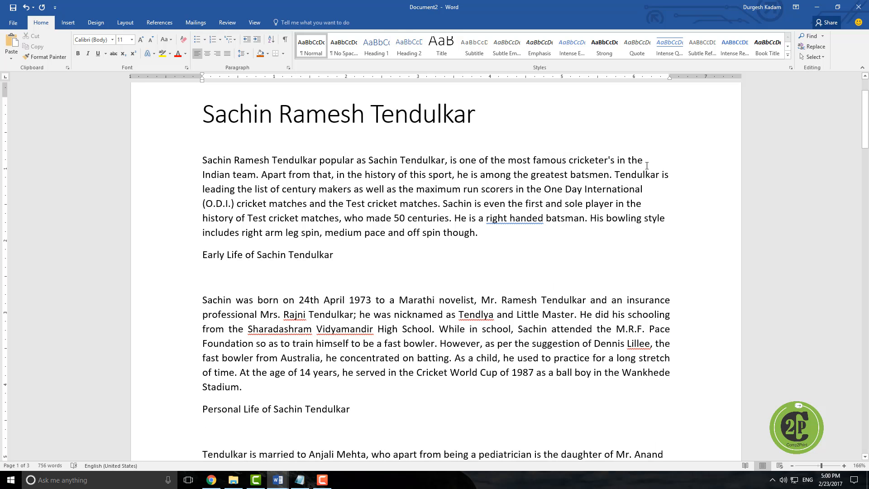
# Step: Justify the opening paragraph about Sachin Ramesh Tendulkar
pyautogui.moveTo(662, 174); pyautogui.dragTo(202, 175)
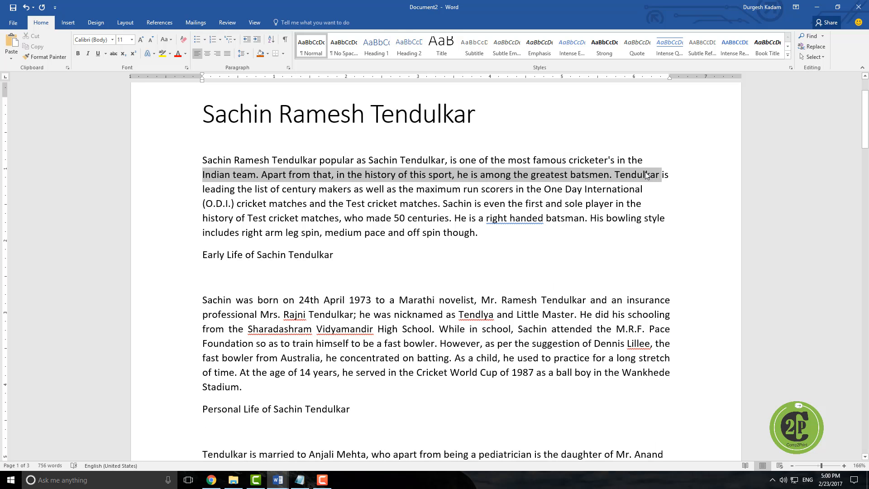
pyautogui.tripleClick(261, 179)
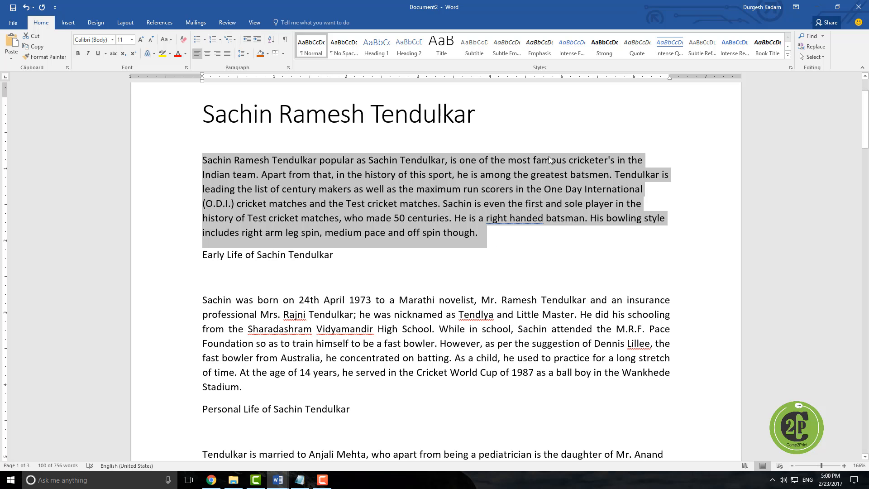
pyautogui.click(227, 58)
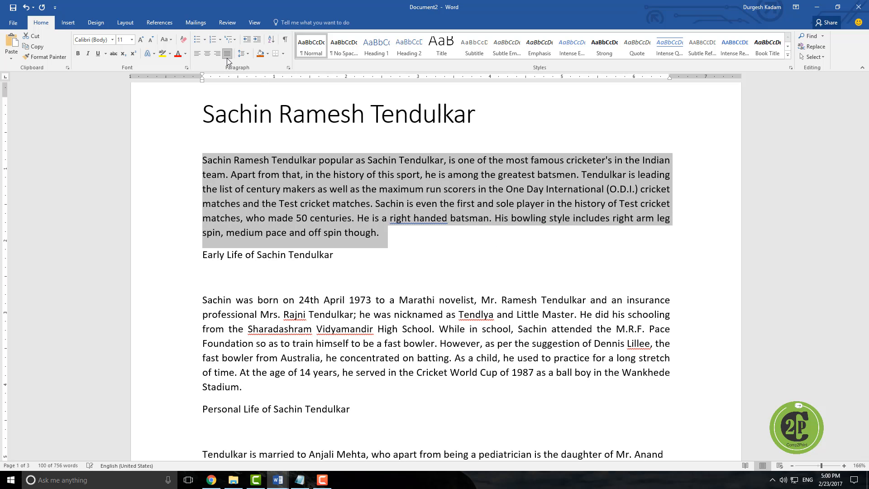
# Step: Insert an empty paragraph before 'Early Life of Sachin Tendulkar' and apply Heading 1 to that heading
pyautogui.click(204, 258)
pyautogui.press('Return')
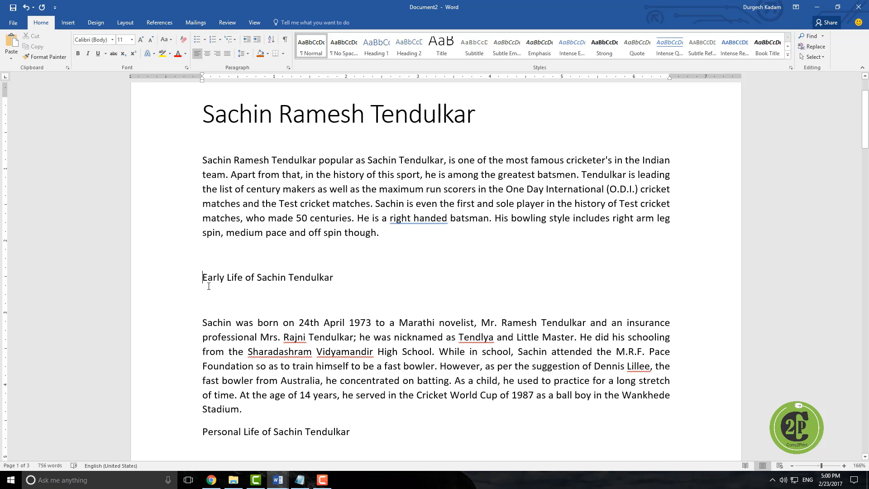
pyautogui.moveTo(209, 286); pyautogui.dragTo(324, 275)
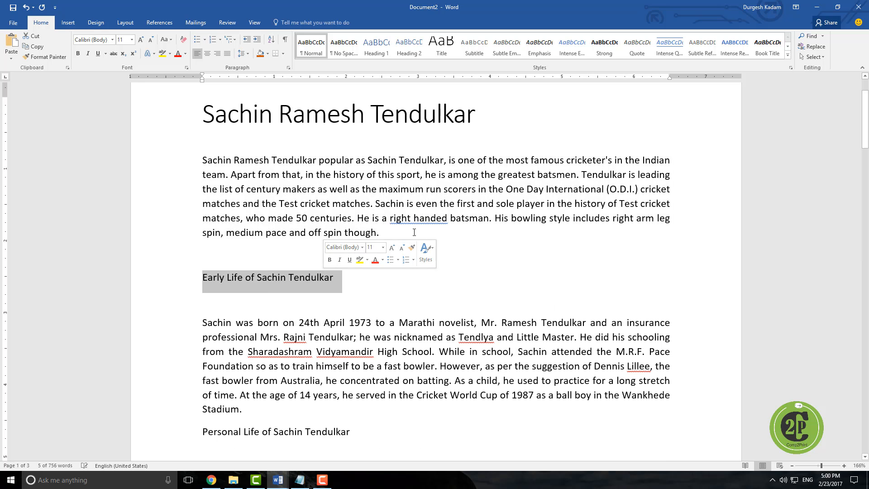
pyautogui.hotkey('ctrl', 'alt', '1')
# Step: Apply the Heading 2 style to 'Personal Life of Sachin Tendulkar'
pyautogui.scroll(-2, 396, 296)
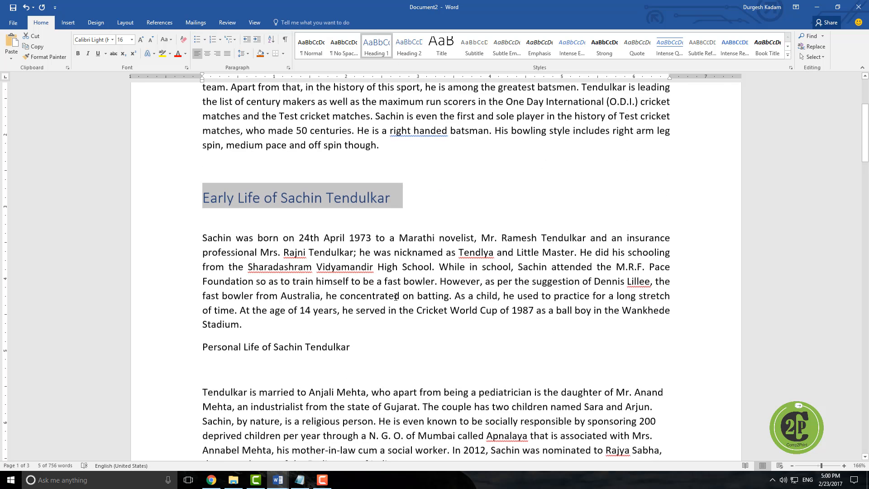
pyautogui.scroll(-1, 396, 296)
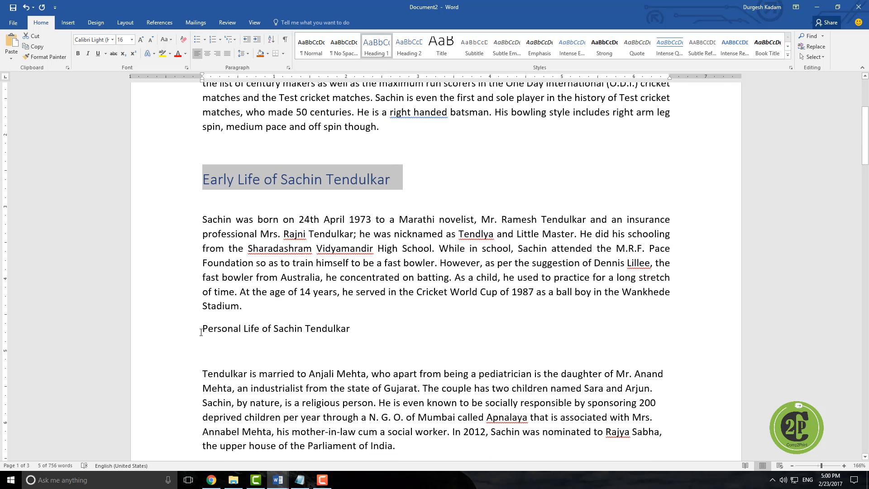
pyautogui.moveTo(201, 329); pyautogui.dragTo(367, 328)
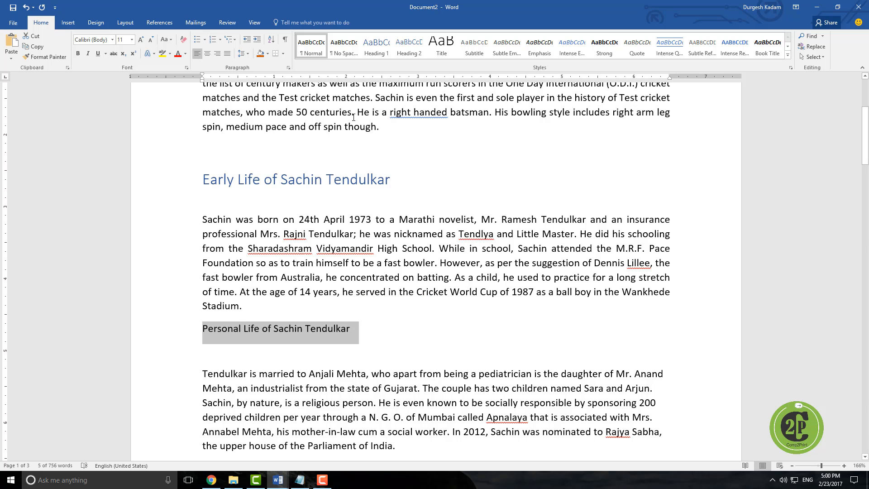
pyautogui.click(409, 45)
# Step: Justify the paragraph under the Personal Life heading
pyautogui.scroll(-3, 382, 228)
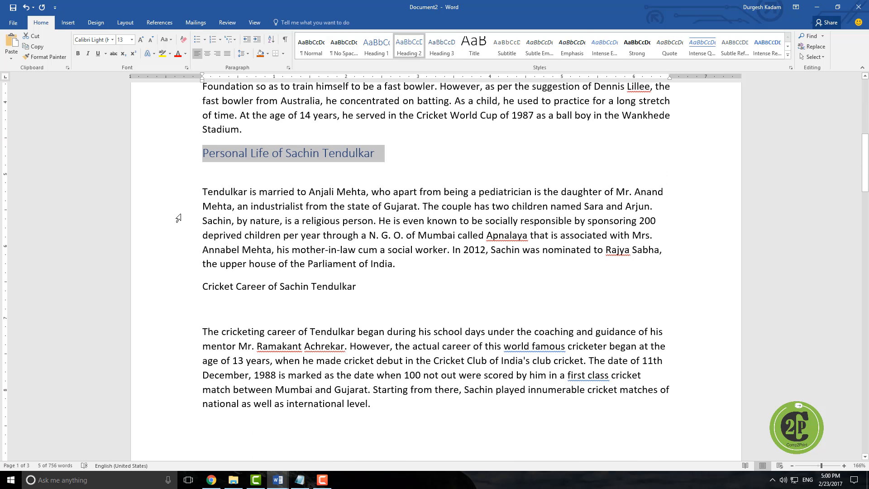
pyautogui.moveTo(203, 191); pyautogui.dragTo(396, 262)
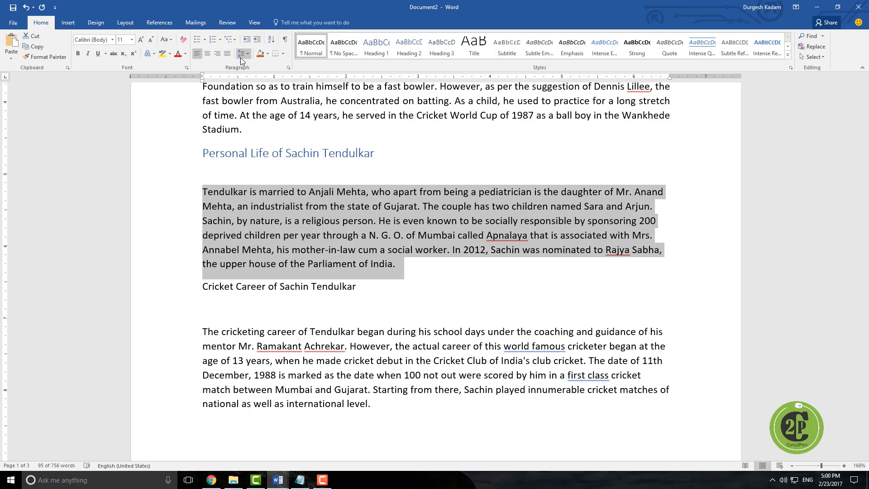
pyautogui.click(228, 54)
# Step: Apply the Heading 2 style to 'Cricket Career of Sachin Tendulkar'
pyautogui.scroll(-1, 372, 256)
pyautogui.click(203, 251)
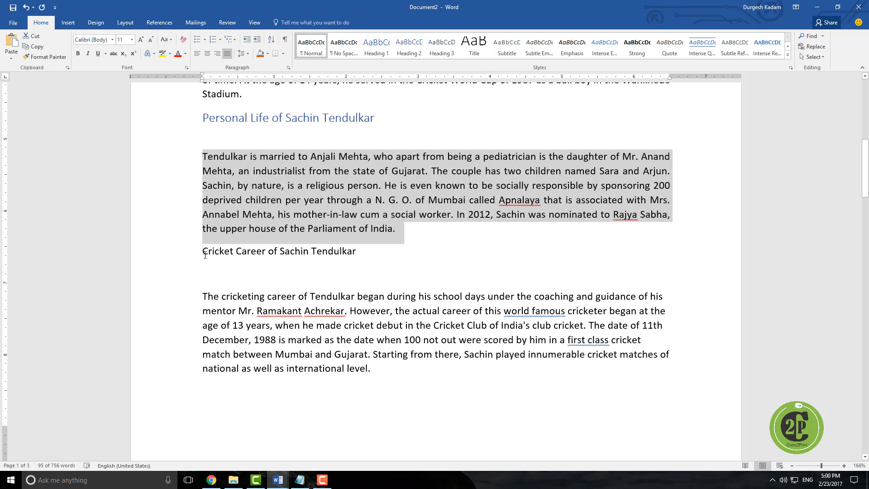
pyautogui.moveTo(202, 251); pyautogui.dragTo(365, 253)
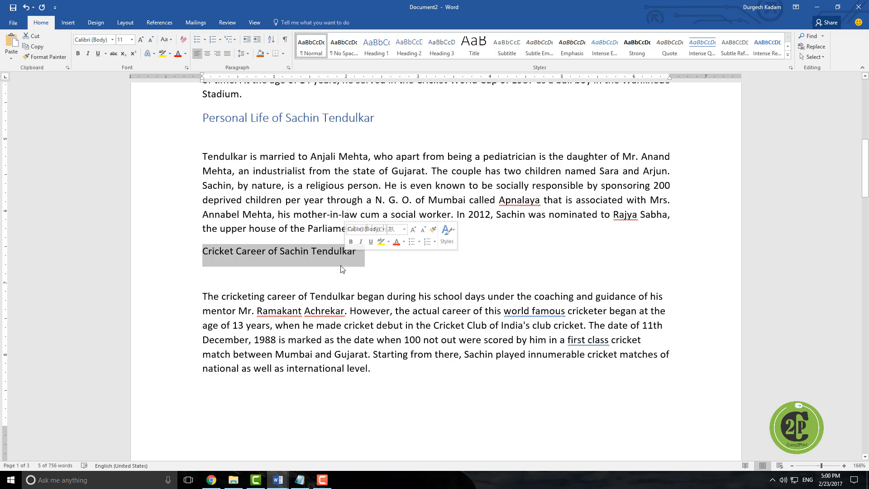
pyautogui.click(408, 46)
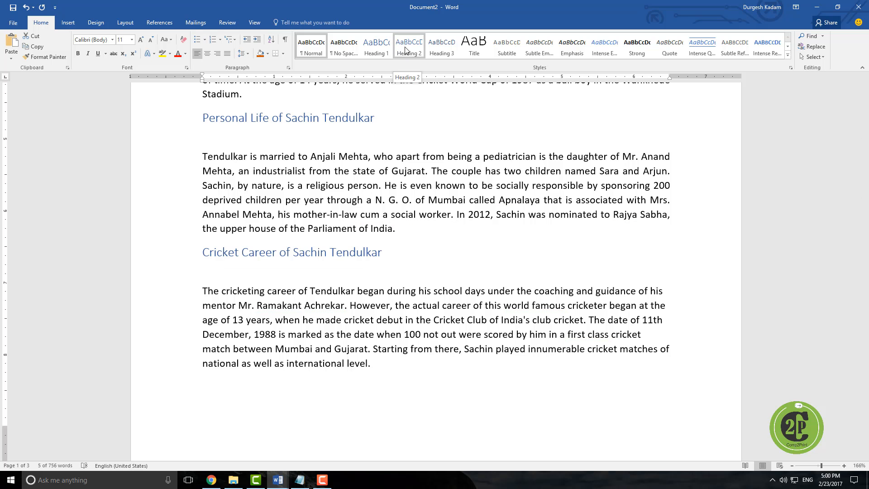
# Step: Apply Heading 1 to 'Following are some of the major cricket teams that he played for:' and add an empty paragraph after it
pyautogui.scroll(-8, 389, 284)
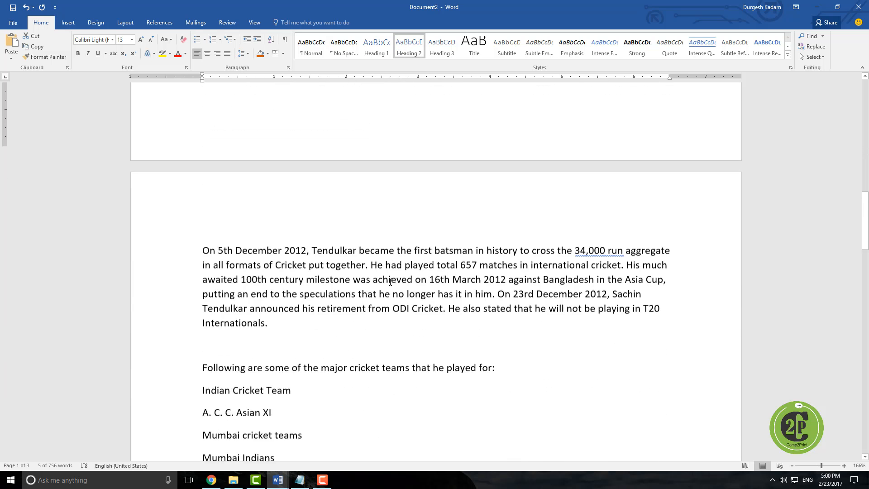
pyautogui.moveTo(204, 318); pyautogui.dragTo(495, 319)
pyautogui.click(375, 46)
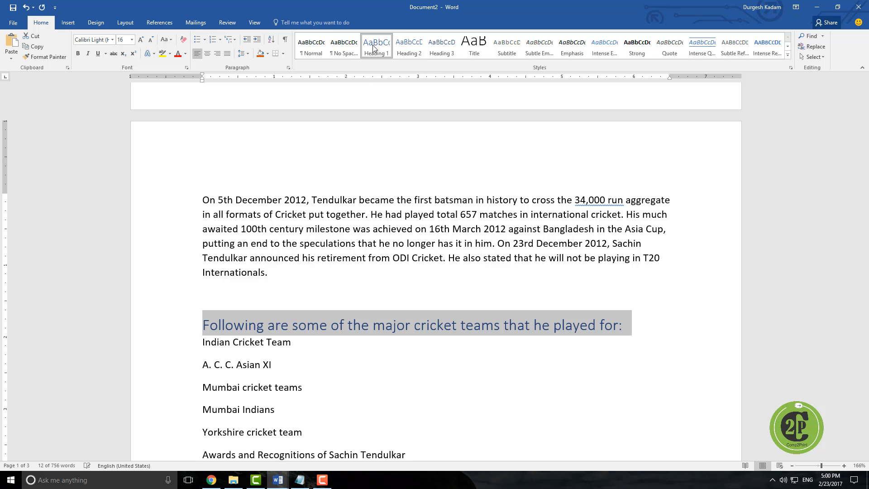
pyautogui.click(300, 395)
pyautogui.click(650, 317)
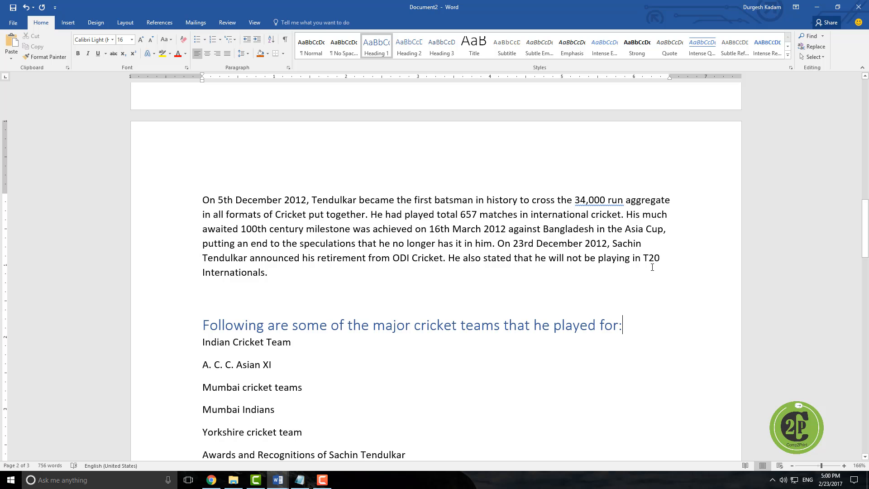
pyautogui.press('Return')
# Step: Justify the cricket career paragraphs spanning the page break
pyautogui.scroll(7, 652, 267)
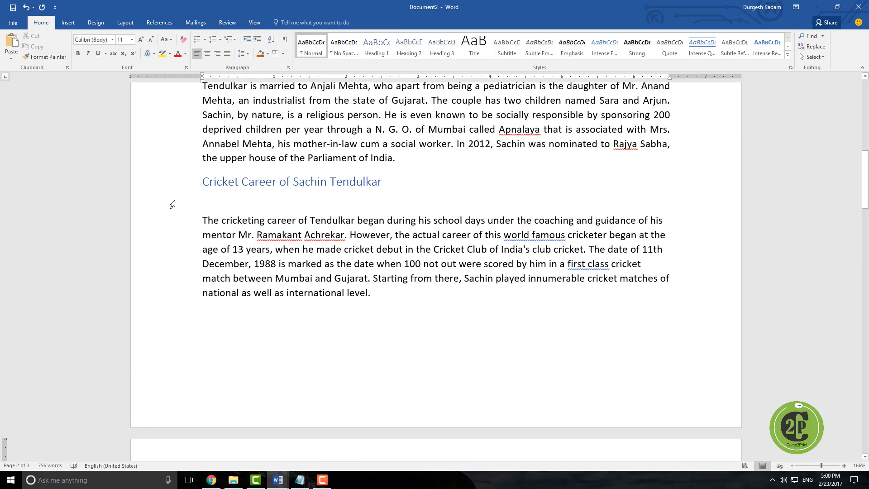
pyautogui.moveTo(193, 228); pyautogui.dragTo(518, 448)
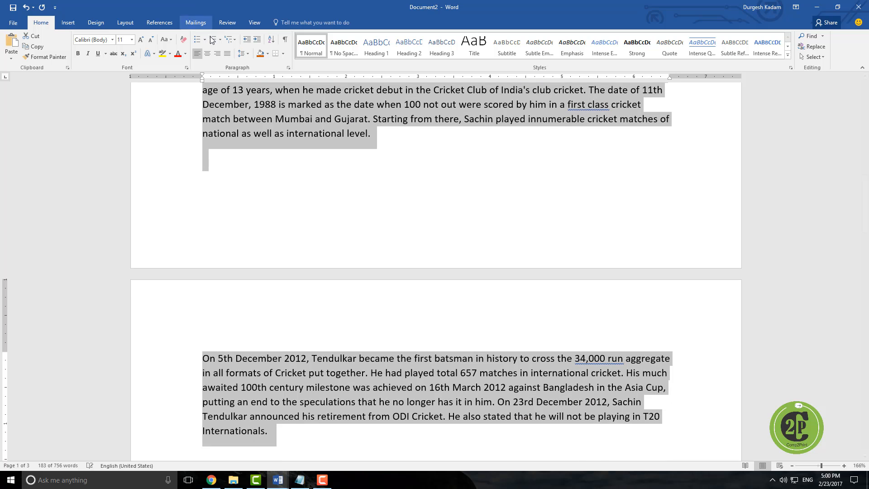
pyautogui.click(228, 53)
# Step: Apply the Heading 2 style to 'Awards and Recognitions of Sachin Tendulkar'
pyautogui.scroll(-10, 370, 264)
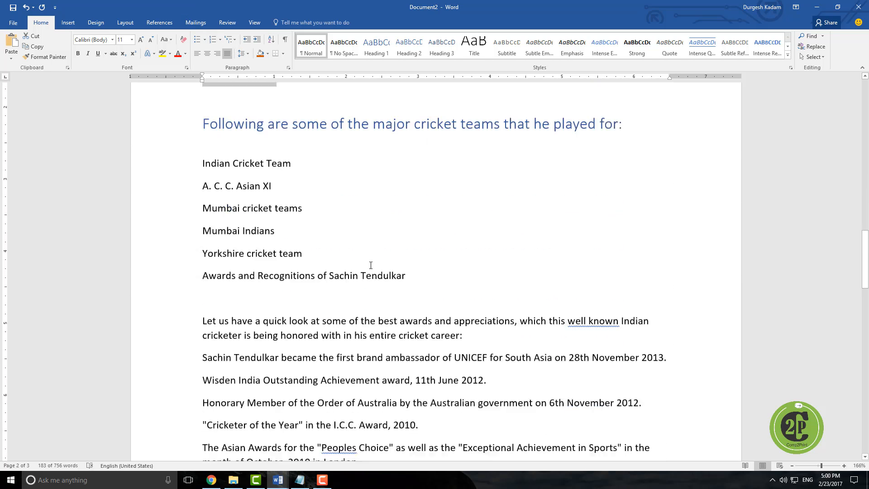
pyautogui.scroll(-3, 370, 265)
pyautogui.scroll(4, 371, 263)
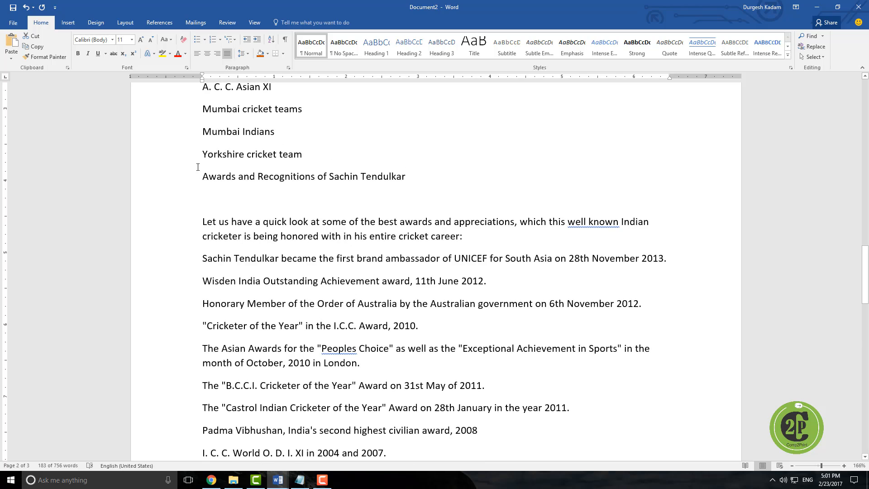
pyautogui.moveTo(223, 180); pyautogui.dragTo(412, 179)
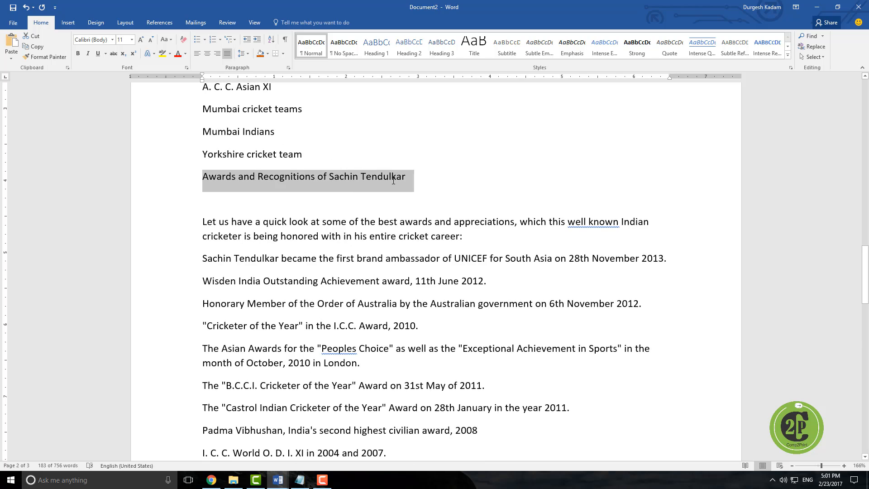
pyautogui.click(409, 45)
# Step: Scroll through the document to review the applied title and heading styles
pyautogui.scroll(20, 237, 266)
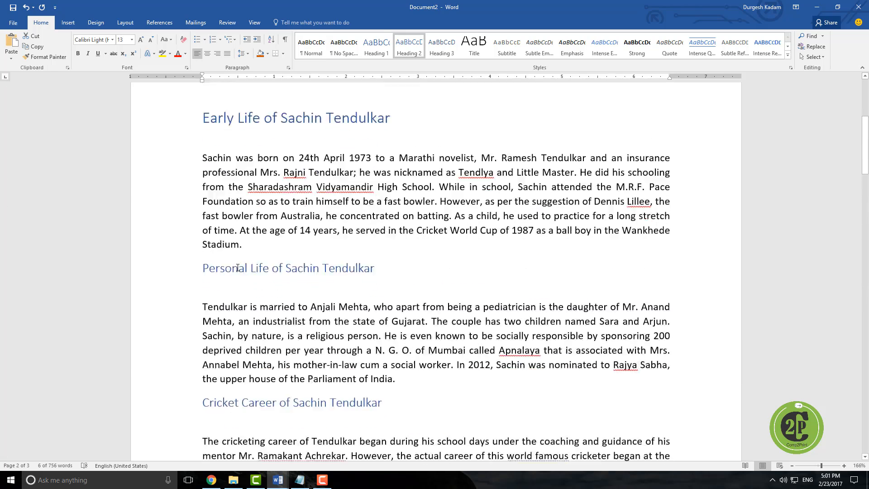
pyautogui.scroll(-1, 238, 266)
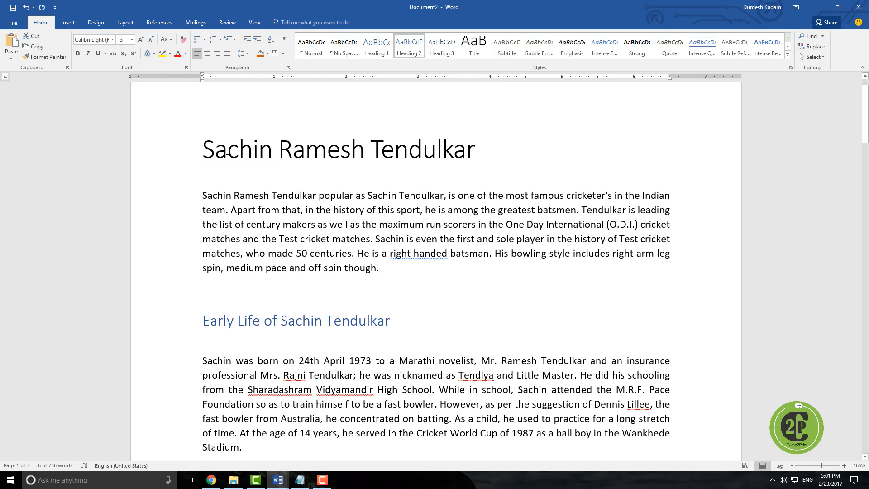
pyautogui.click(204, 139)
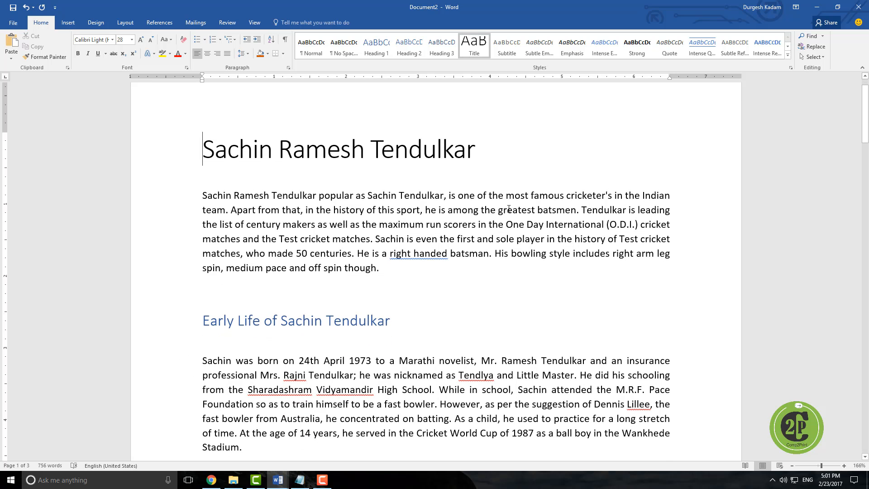
pyautogui.scroll(-20, 369, 209)
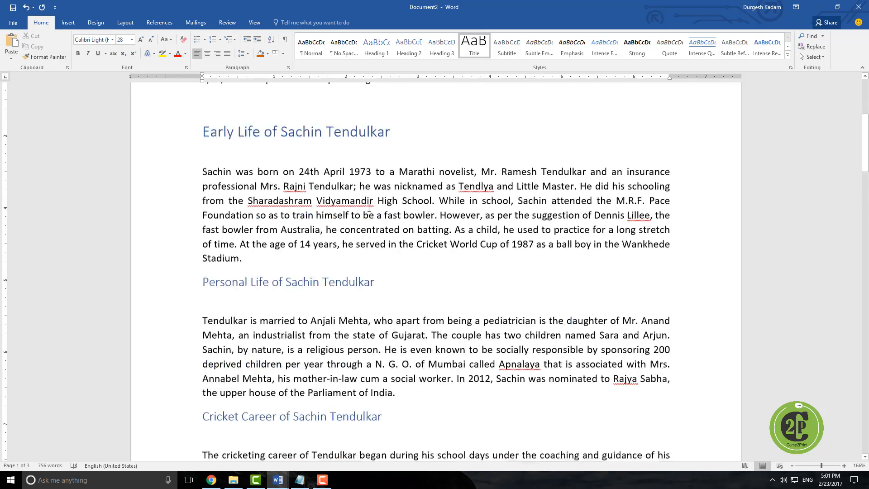
pyautogui.scroll(-20, 369, 209)
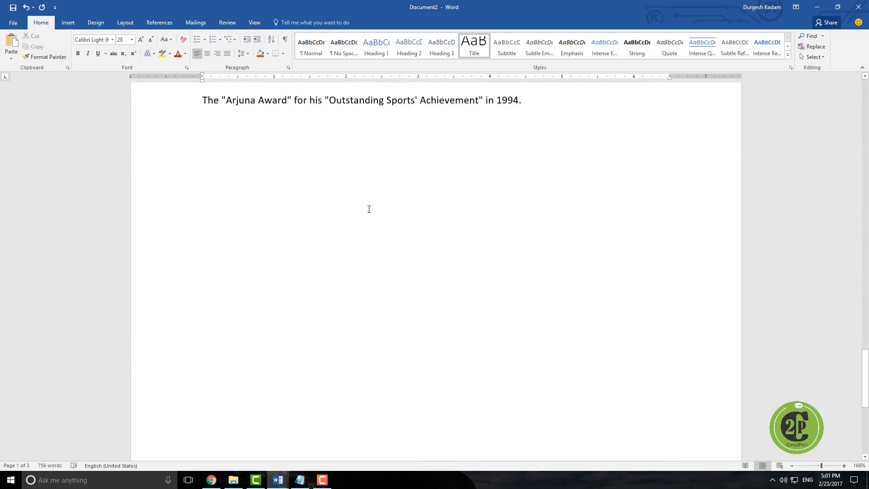
# Step: Insert an Automatic Table 1 table of contents on a new line at the end of the document
pyautogui.click(251, 188)
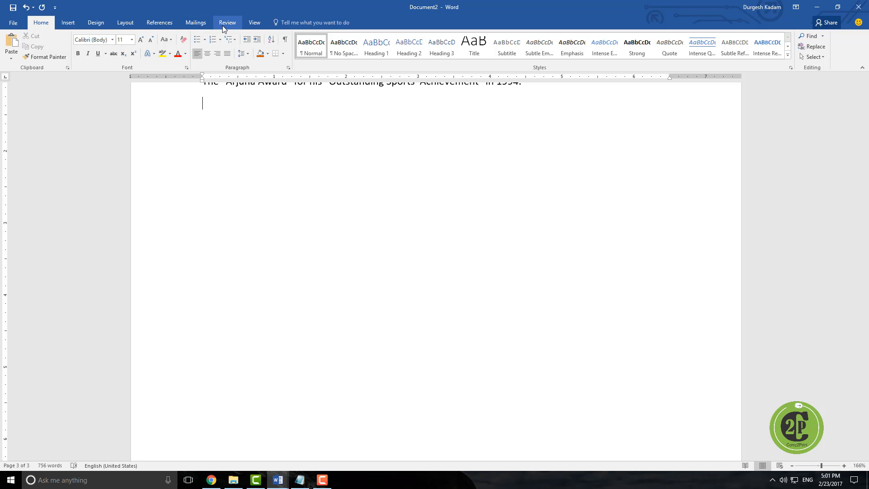
pyautogui.click(169, 26)
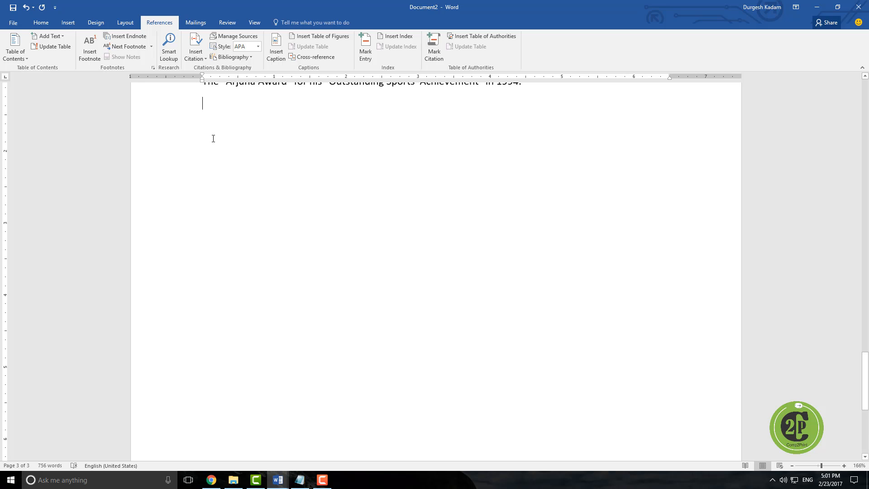
pyautogui.click(22, 50)
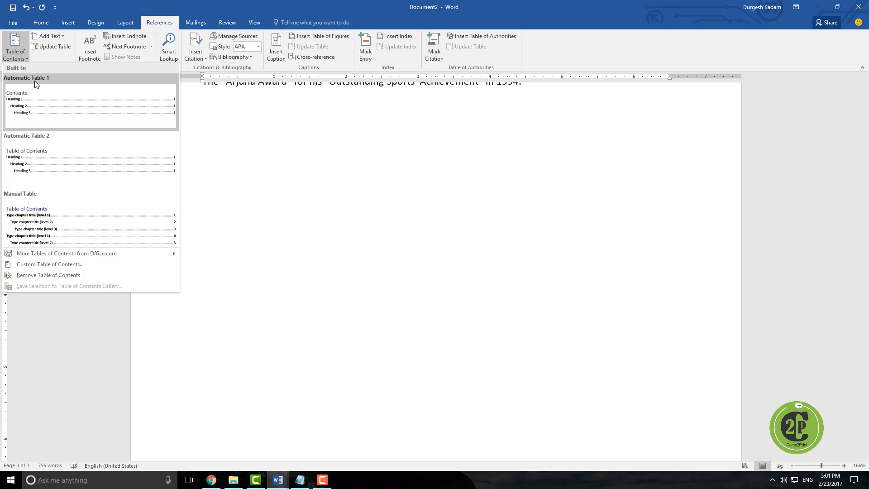
pyautogui.click(42, 103)
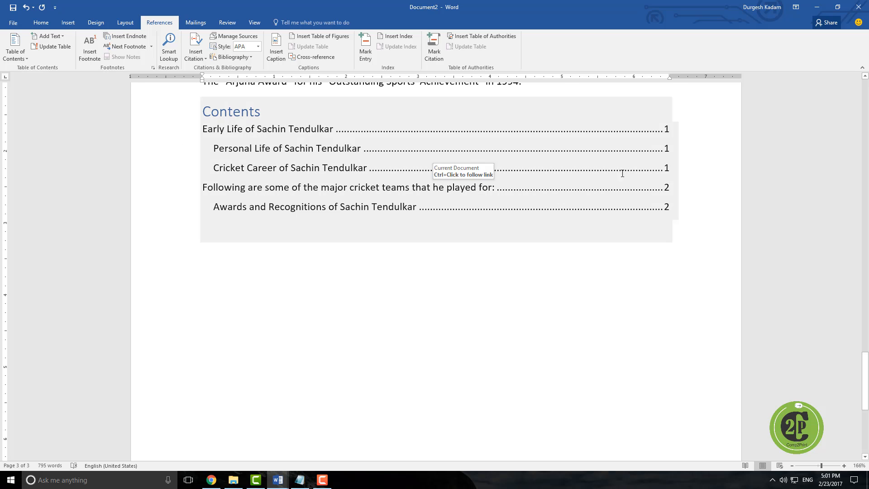
# Step: Search the document for 'sachin' in the Navigation pane
pyautogui.scroll(10, 448, 217)
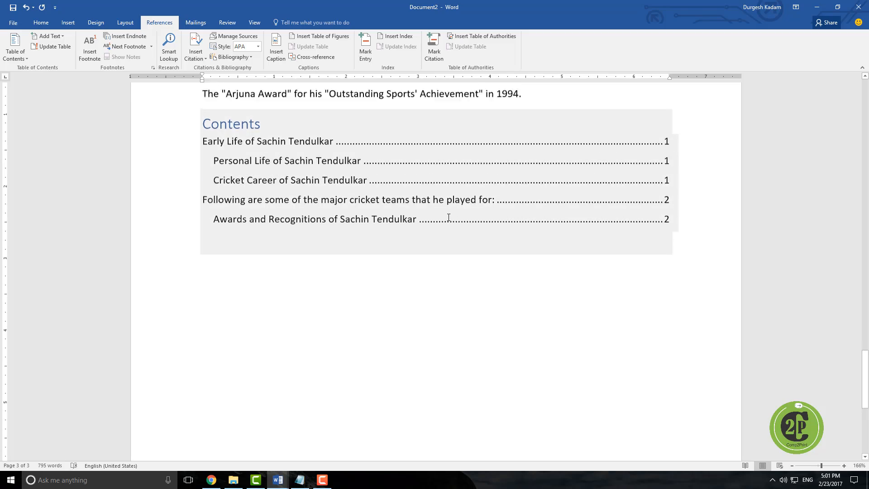
pyautogui.scroll(15, 448, 217)
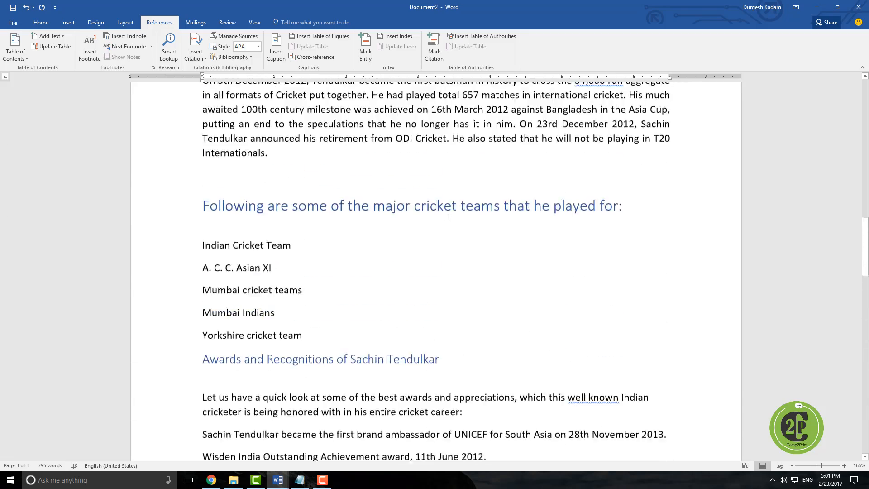
pyautogui.scroll(15, 448, 218)
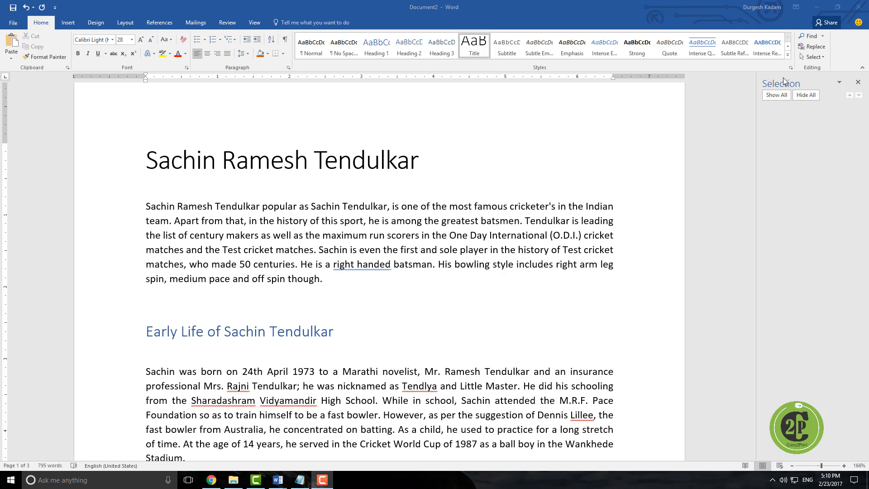
pyautogui.click(859, 84)
pyautogui.click(811, 36)
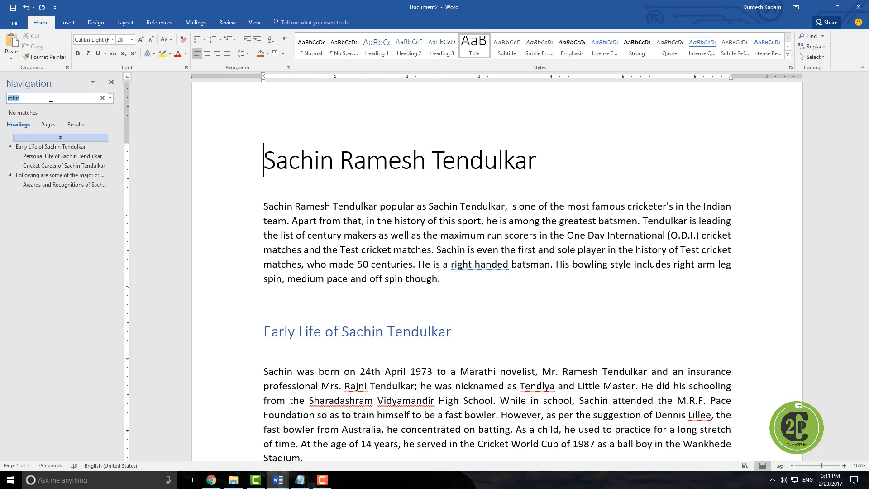
pyautogui.click(103, 98)
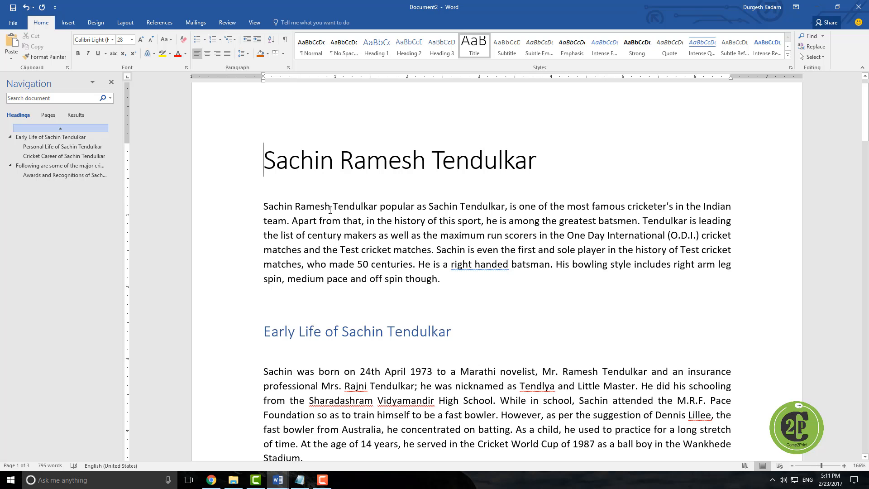
pyautogui.click(24, 98)
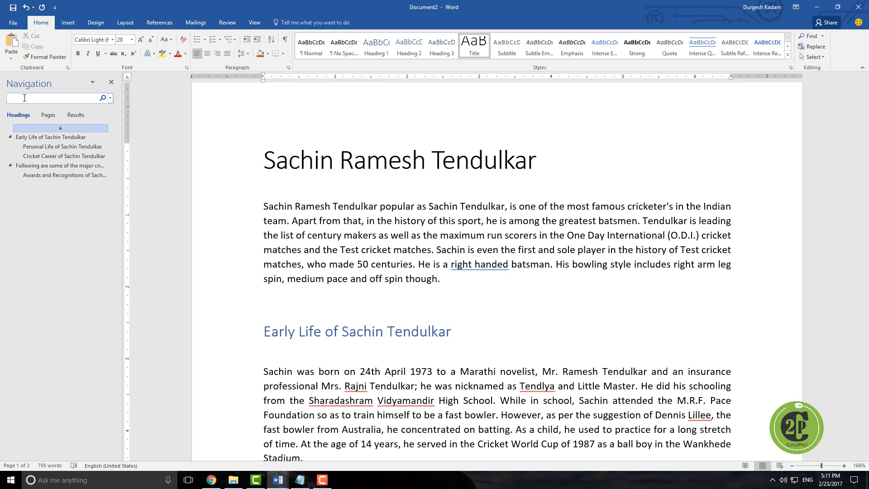
pyautogui.write('sachin')
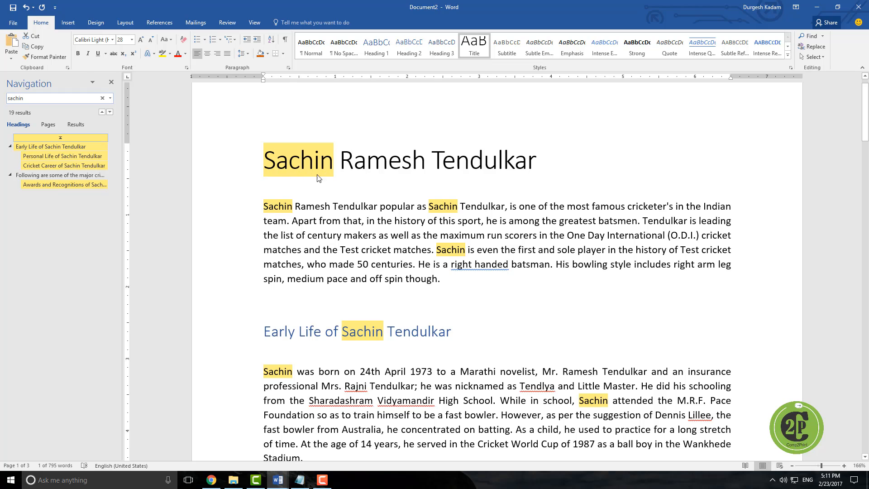
# Step: Scroll through the highlighted 'sachin' matches, then clear the navigation search
pyautogui.scroll(-20, 425, 285)
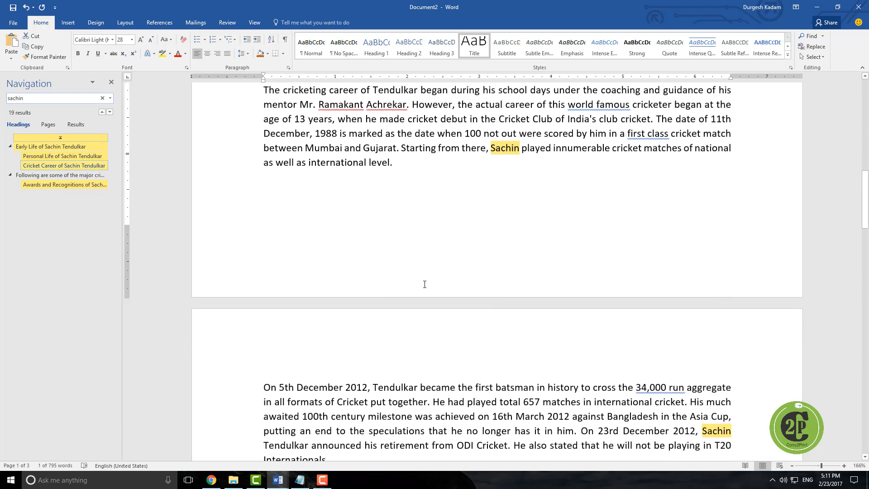
pyautogui.scroll(-3, 425, 285)
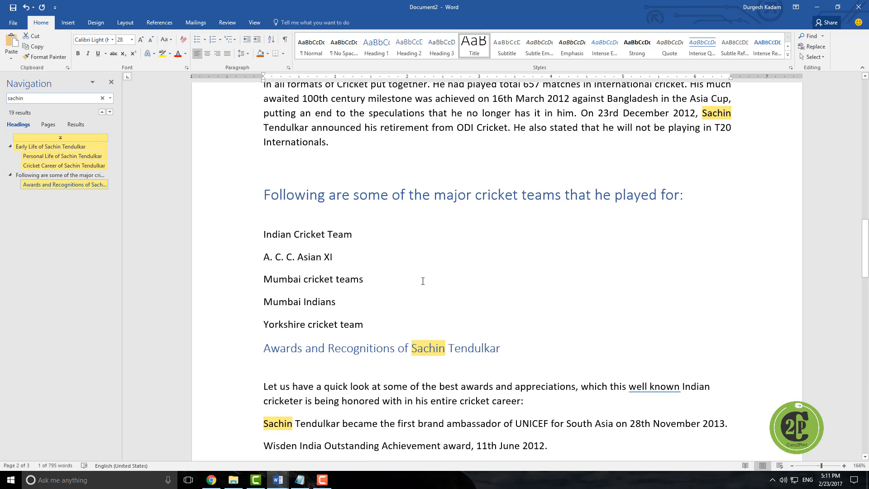
pyautogui.scroll(-4, 423, 281)
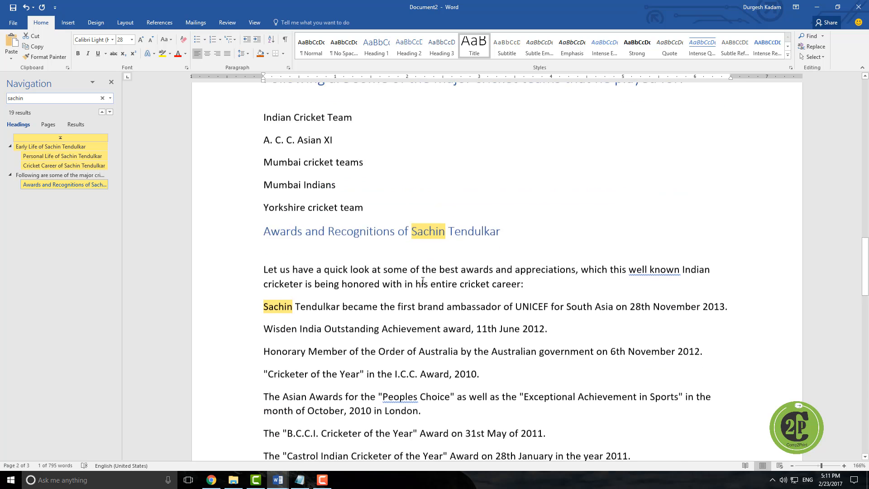
pyautogui.scroll(9, 422, 281)
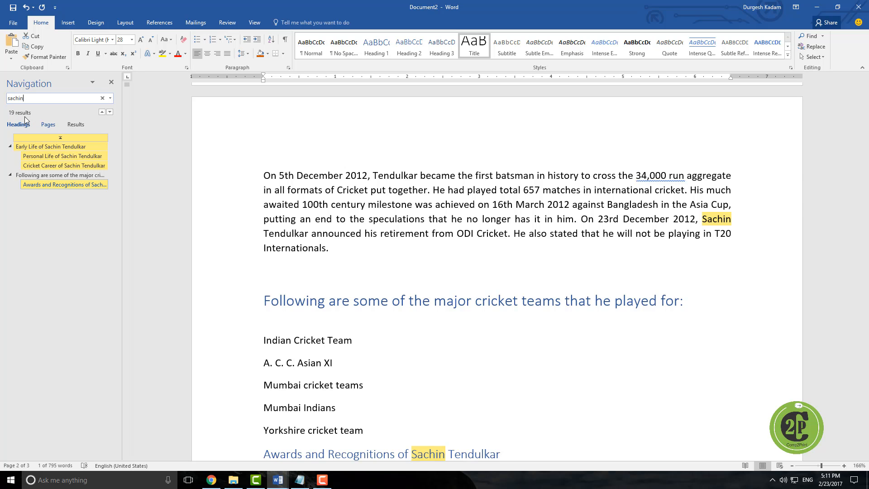
pyautogui.click(102, 98)
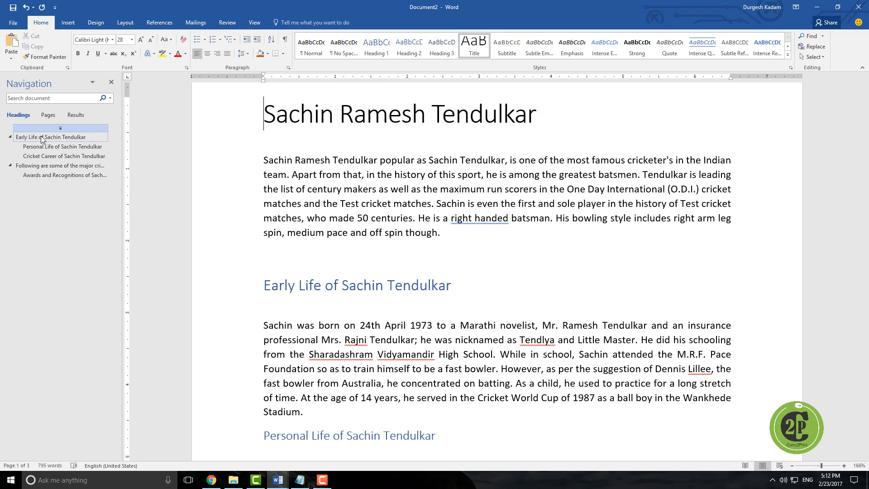
# Step: Show page thumbnails in the Navigation pane, then close the pane
pyautogui.click(47, 115)
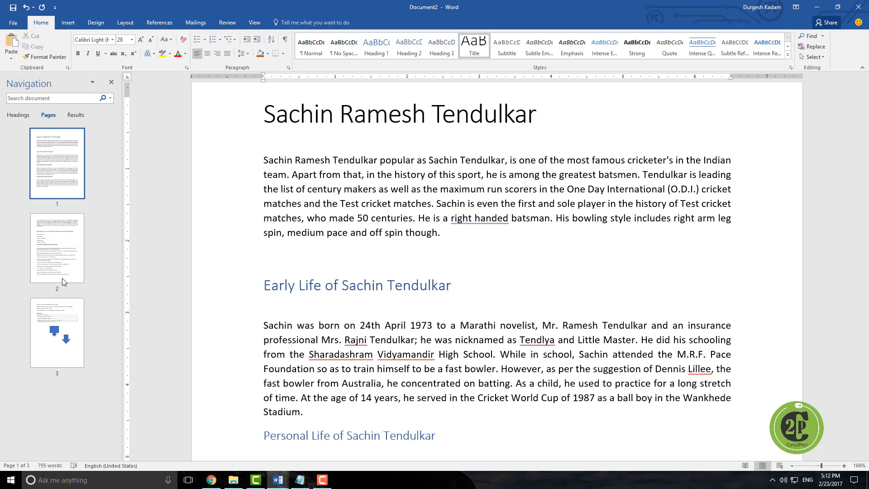
pyautogui.click(111, 82)
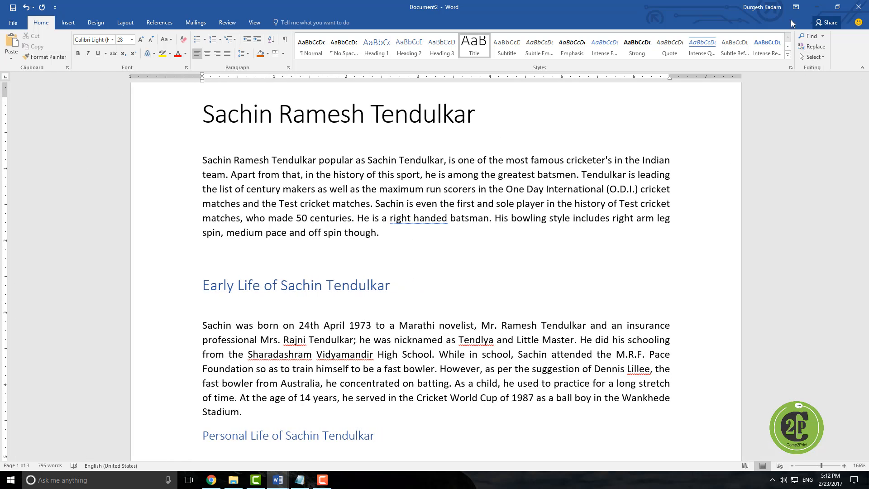
# Step: Open Find and Replace and find successive occurrences of 'sachin'
pyautogui.click(810, 50)
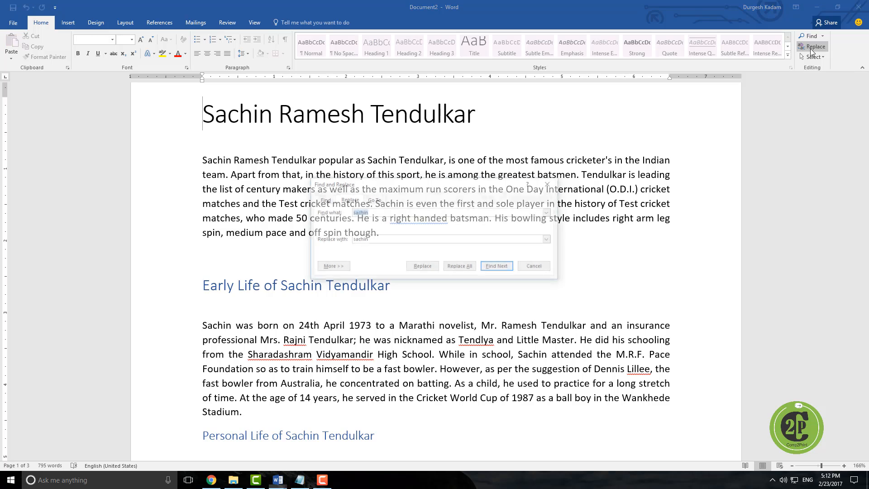
pyautogui.click(323, 200)
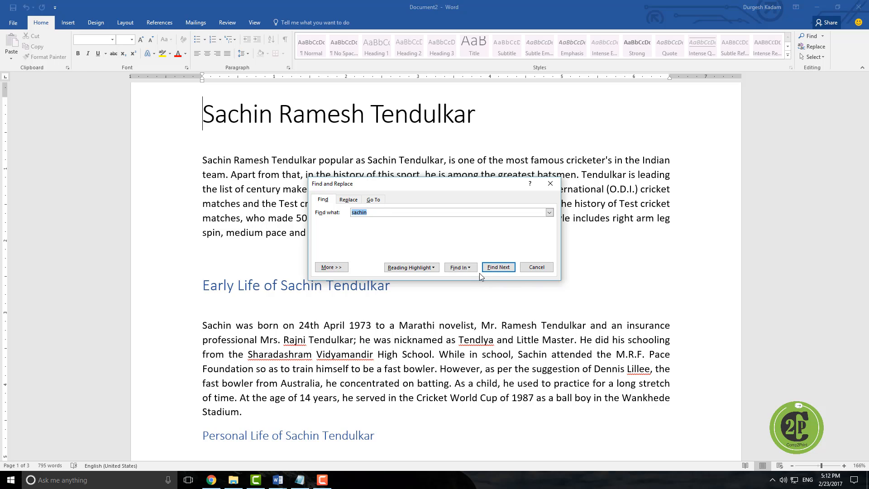
pyautogui.click(493, 270)
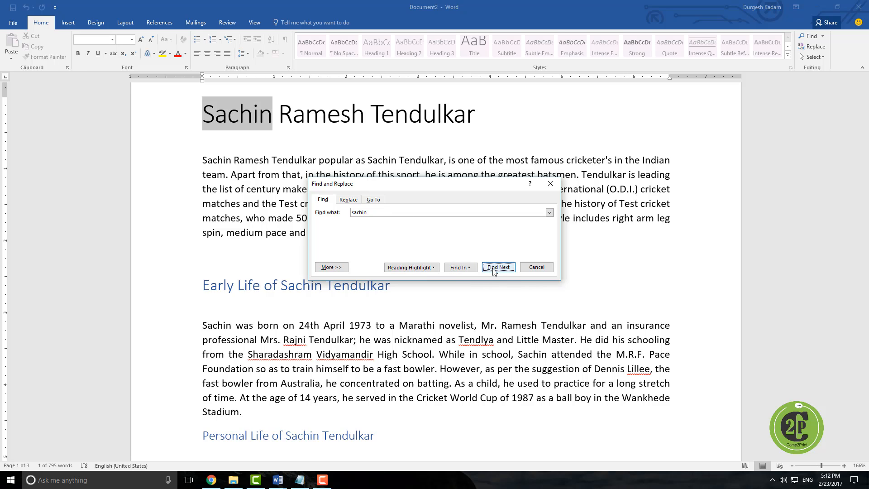
pyautogui.click(493, 270)
pyautogui.click(493, 270)
pyautogui.click(493, 270)
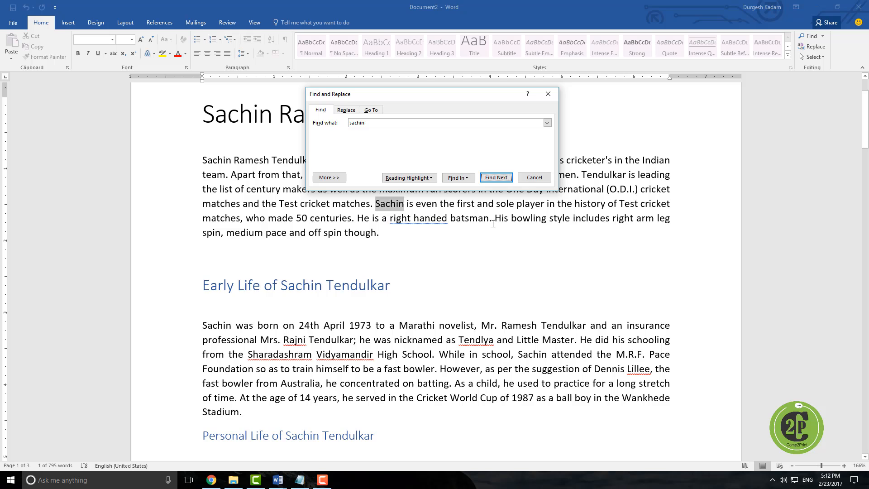
# Step: Reading-highlight all occurrences of 'sachin' in the document
pyautogui.moveTo(408, 104); pyautogui.dragTo(234, 102)
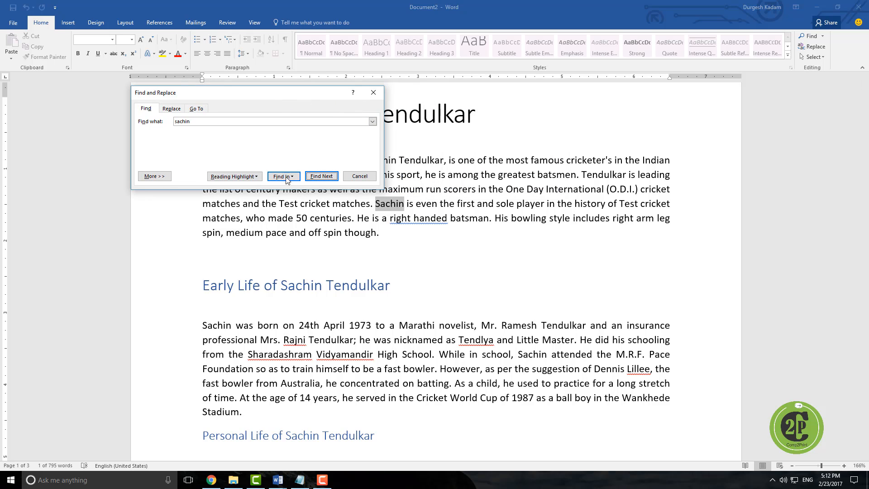
pyautogui.click(253, 180)
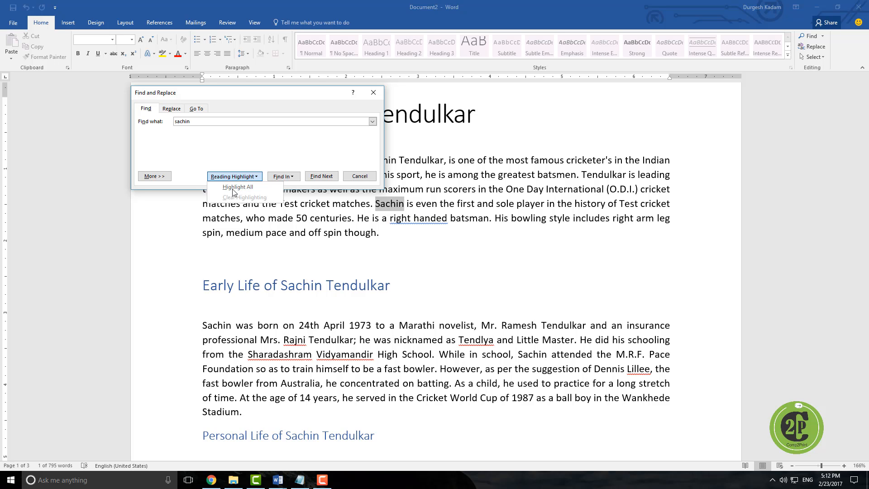
pyautogui.click(267, 189)
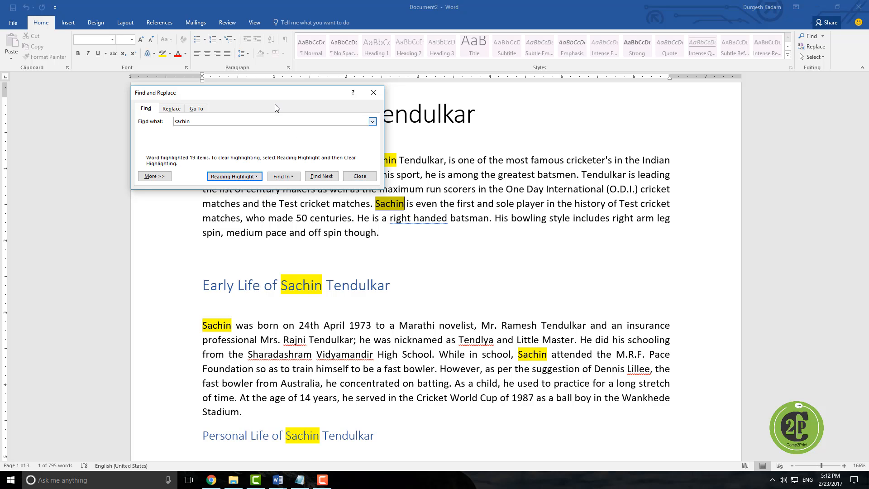
# Step: Replace every occurrence of 'sachin' with 'Rohit' throughout the document, continuing from the beginning
pyautogui.moveTo(279, 97); pyautogui.dragTo(624, 157)
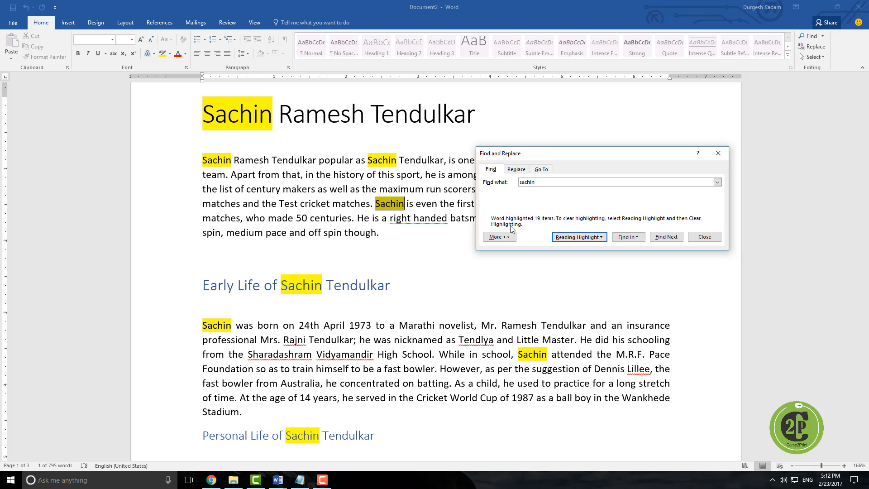
pyautogui.click(517, 169)
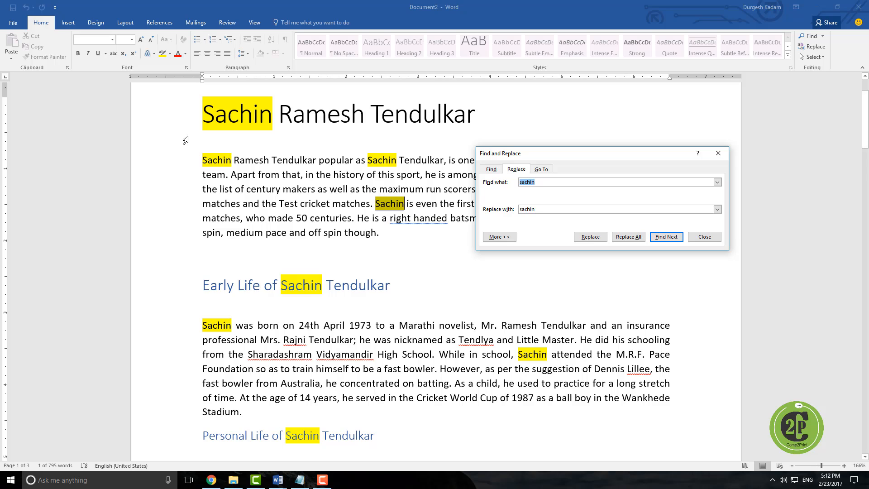
pyautogui.press('Tab')
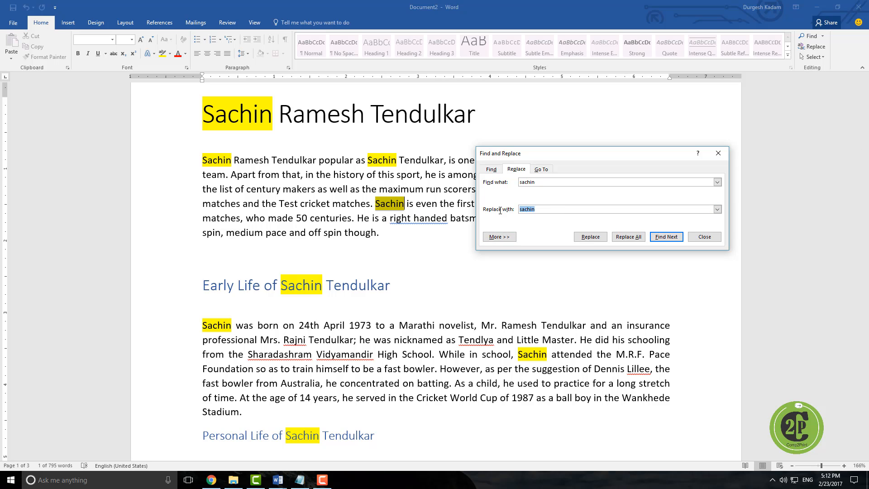
pyautogui.write('r')
pyautogui.click(591, 236)
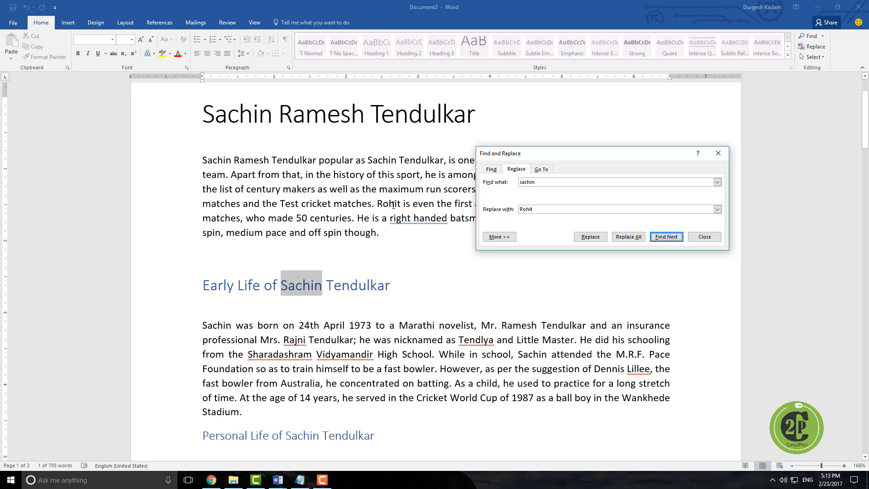
pyautogui.click(628, 237)
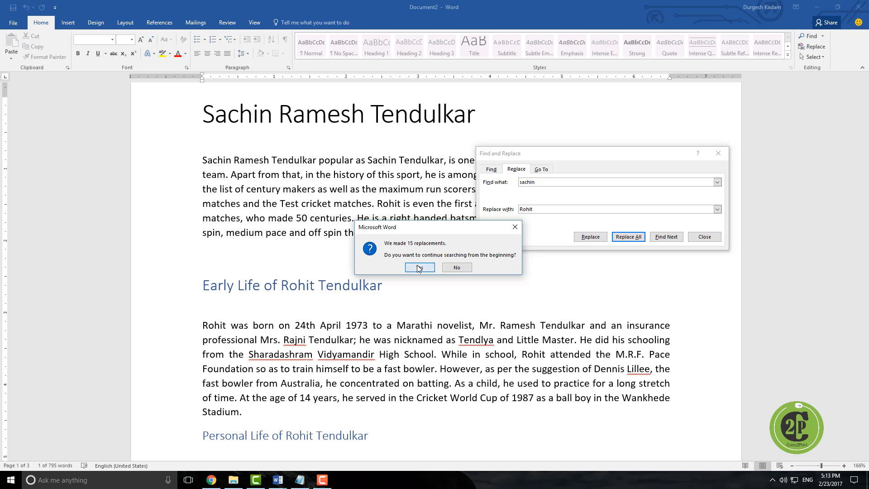
pyautogui.click(439, 264)
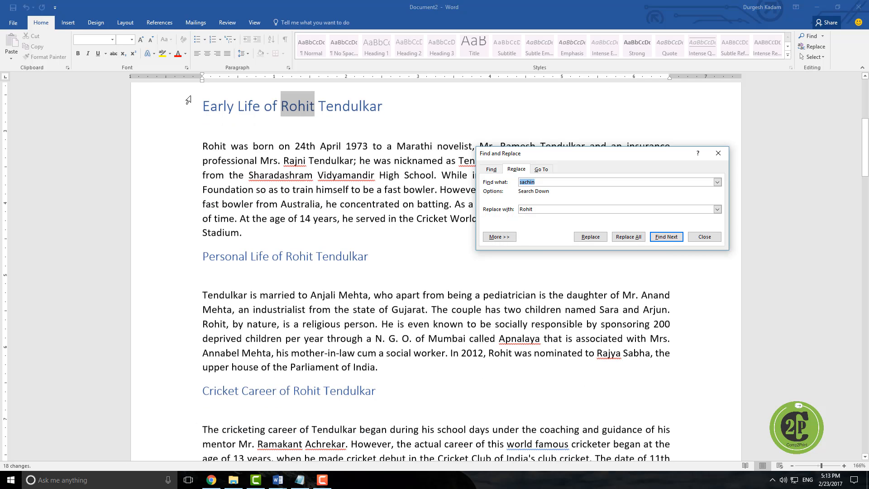
# Step: Replace every occurrence of 'Rohit' with 'Sachin' throughout the document, continuing from the beginning, and close the dialog
pyautogui.scroll(2, 365, 141)
pyautogui.scroll(4, 364, 141)
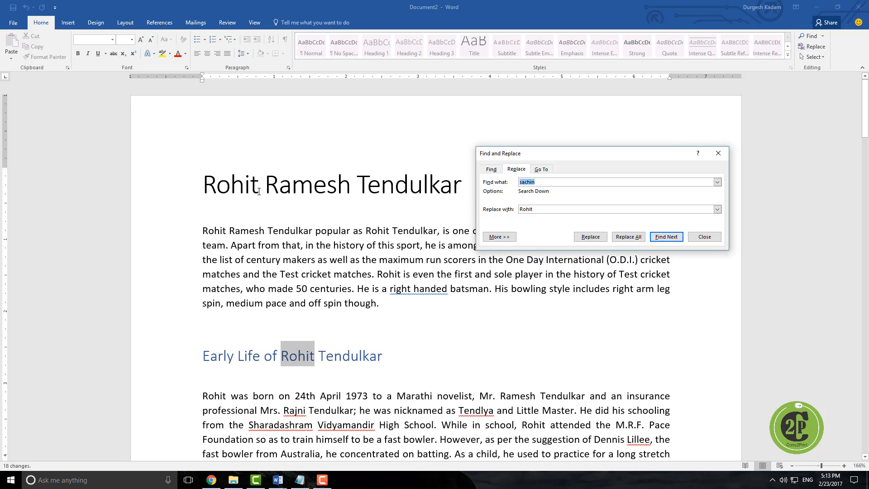
pyautogui.click(718, 152)
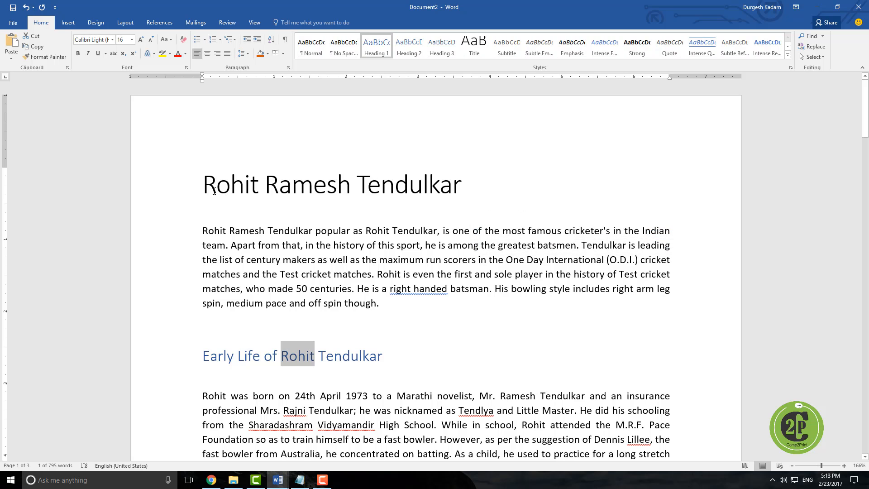
pyautogui.moveTo(202, 186); pyautogui.dragTo(259, 186)
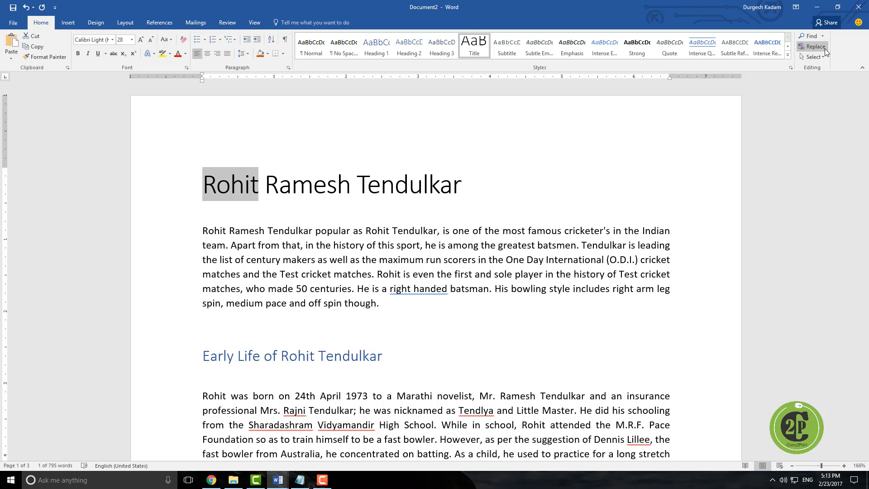
pyautogui.click(814, 46)
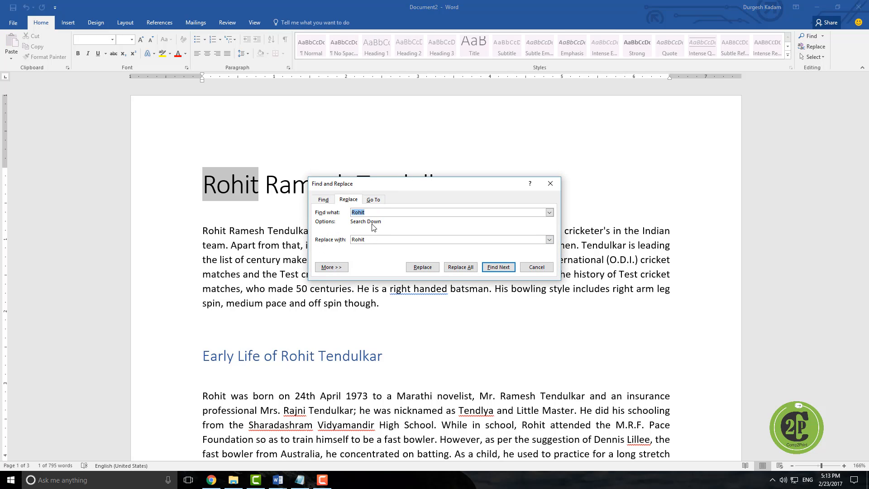
pyautogui.click(355, 240)
pyautogui.doubleClick(355, 240)
pyautogui.write('Sachin')
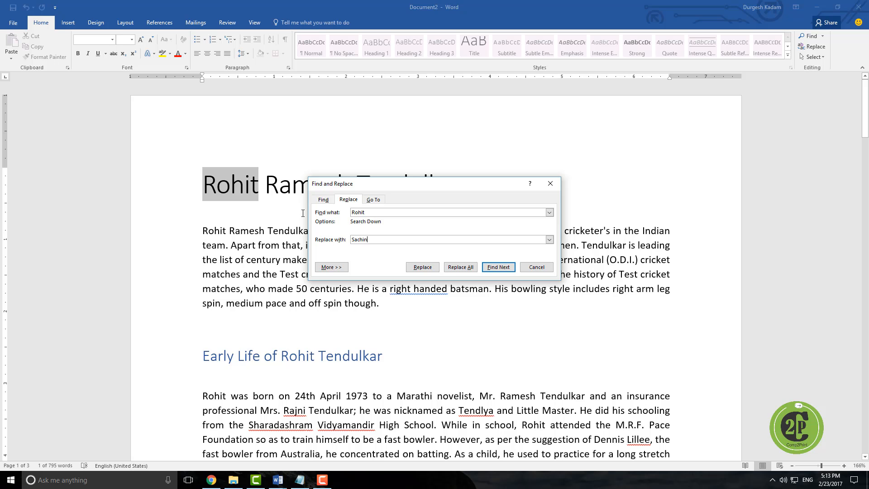
pyautogui.click(460, 267)
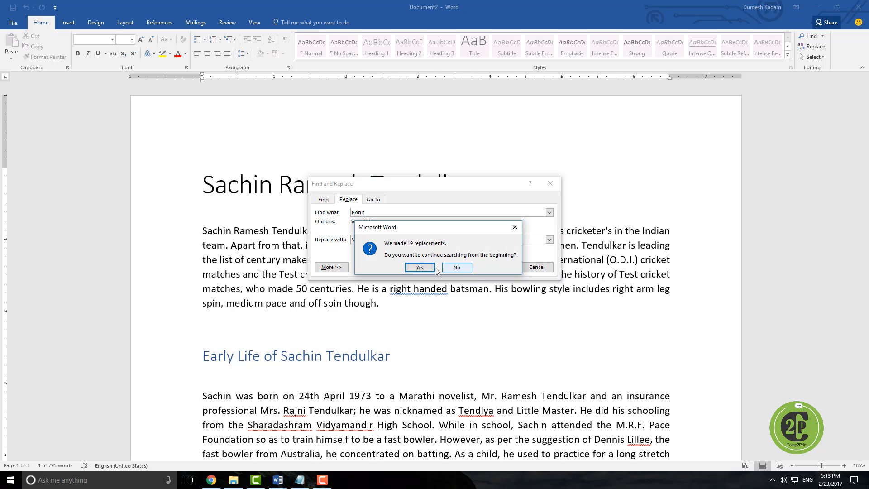
pyautogui.click(438, 265)
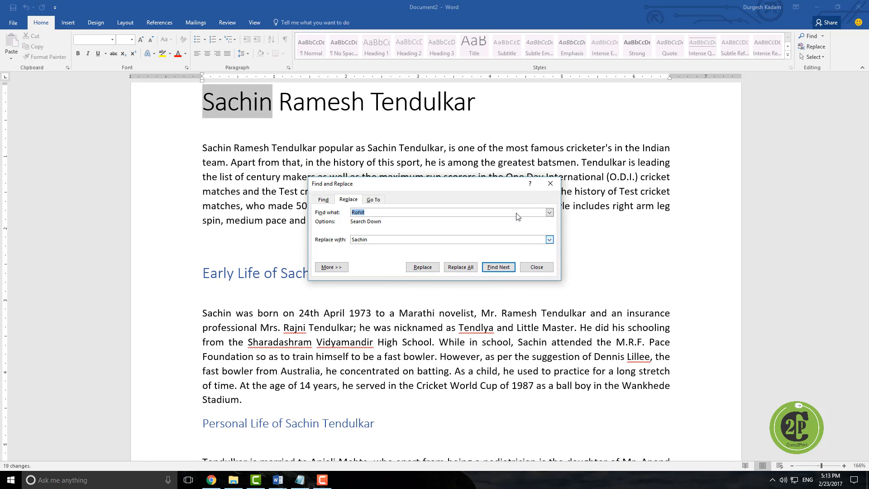
pyautogui.click(549, 183)
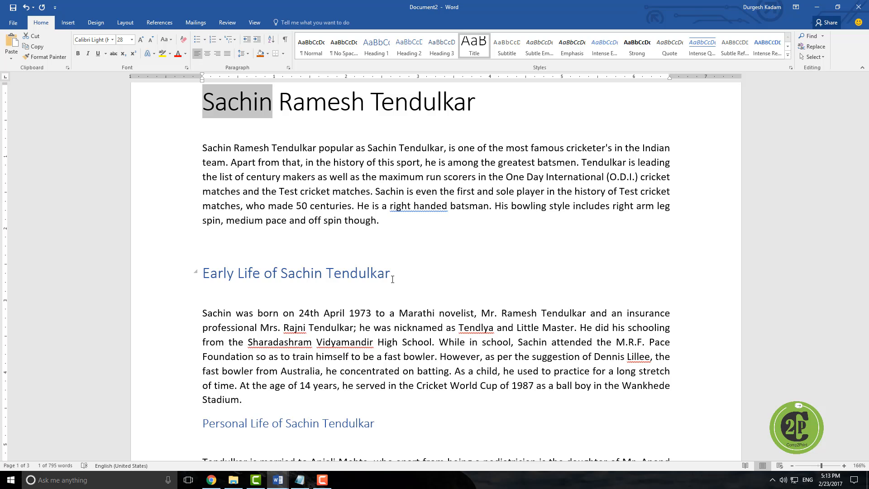
# Step: Select all text and objects in the document
pyautogui.click(821, 57)
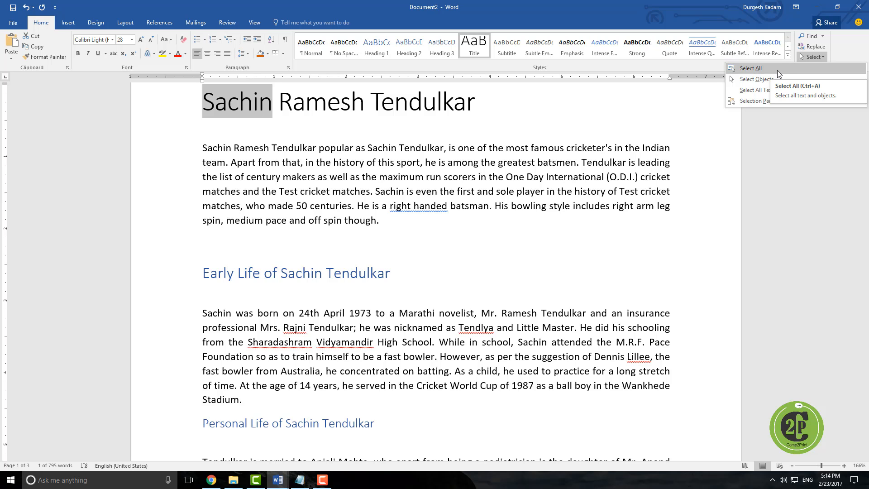
pyautogui.click(731, 72)
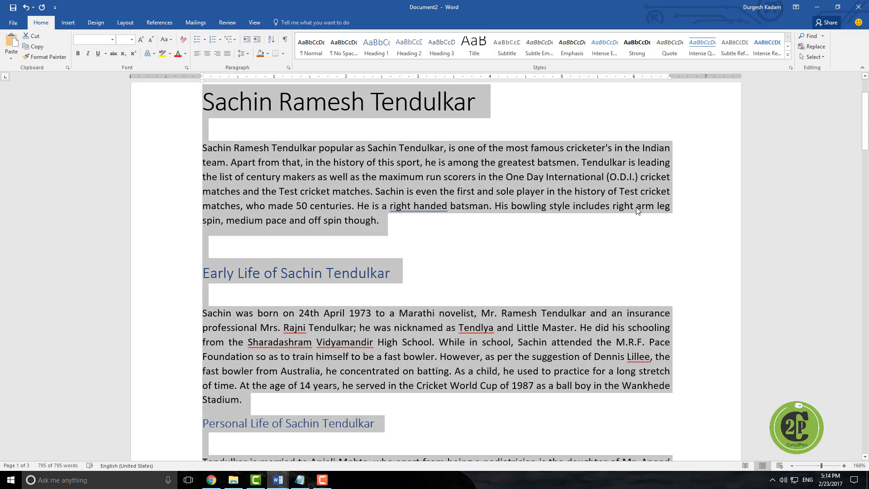
pyautogui.scroll(-20, 635, 211)
pyautogui.scroll(-15, 635, 211)
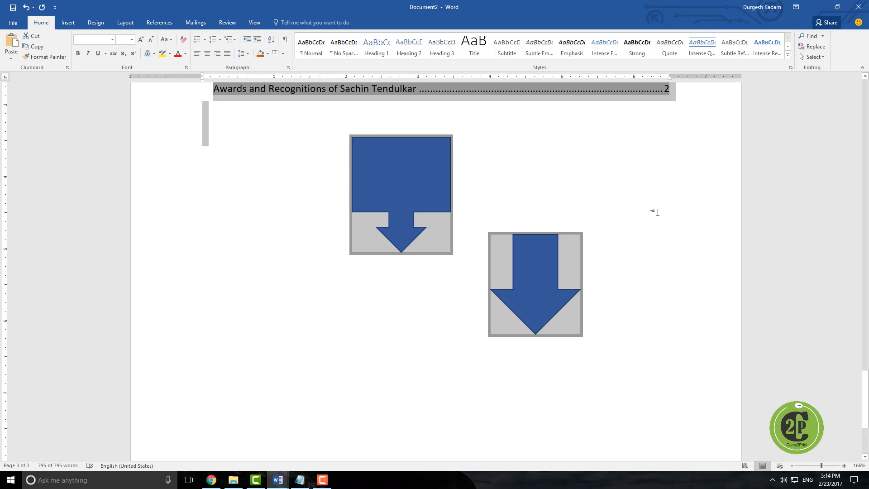
pyautogui.scroll(20, 657, 212)
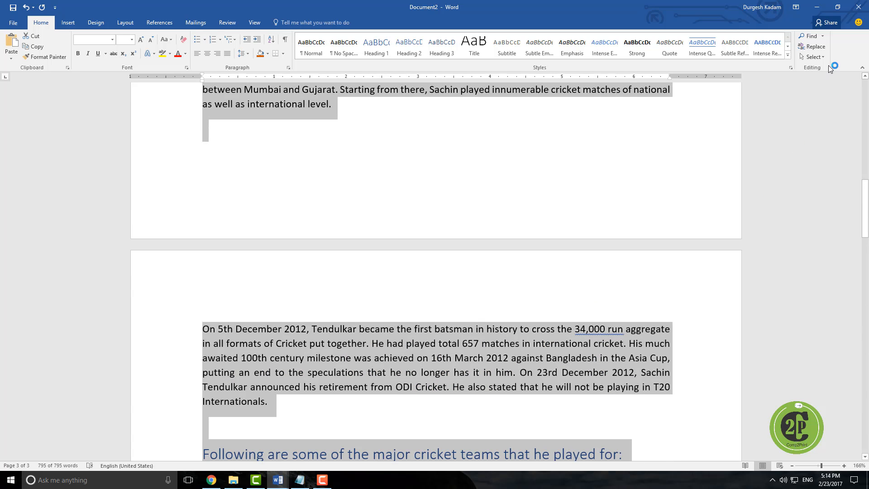
# Step: Switch to Select Objects mode and click in the document
pyautogui.click(818, 58)
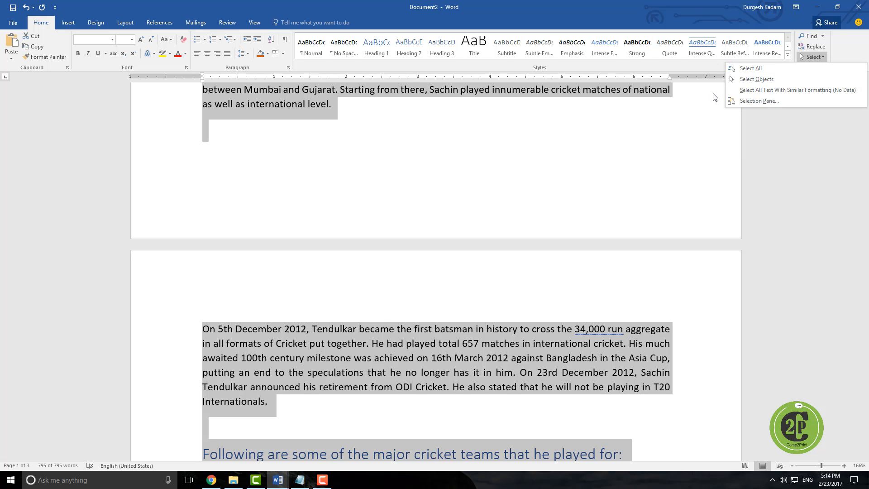
pyautogui.click(748, 82)
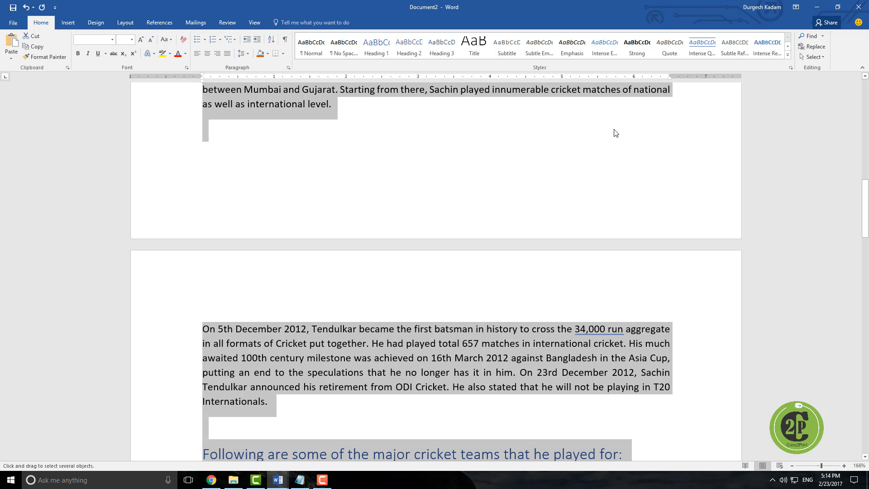
pyautogui.click(591, 100)
pyautogui.scroll(-10, 572, 252)
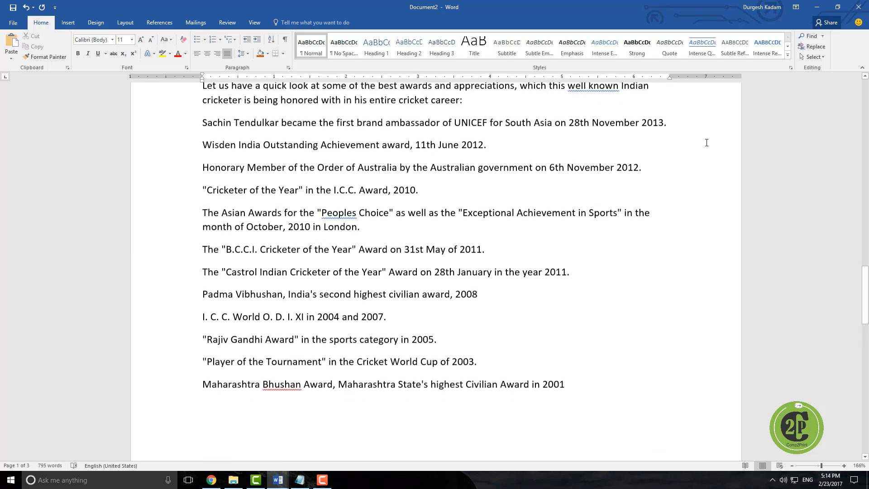
pyautogui.scroll(-3, 707, 143)
# Step: Turn on Select Objects again and select each of the two arrow shapes in turn
pyautogui.click(814, 56)
pyautogui.click(783, 83)
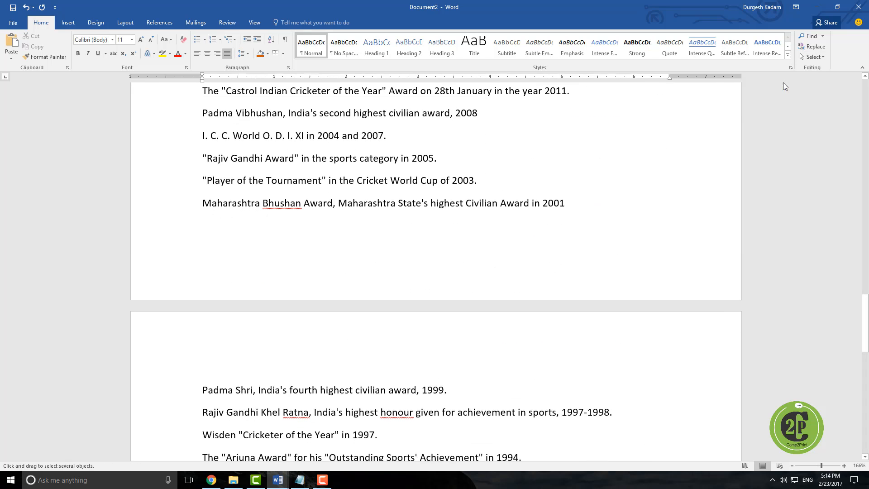
pyautogui.scroll(-15, 627, 196)
pyautogui.click(519, 172)
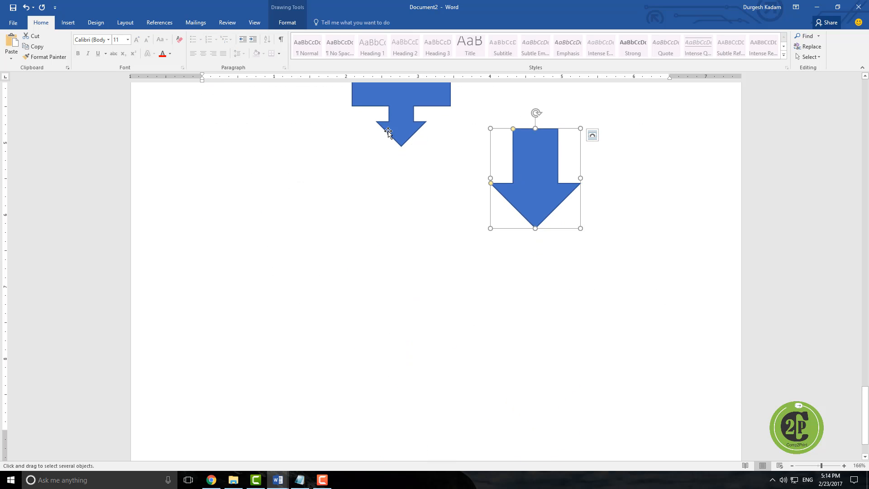
pyautogui.click(397, 114)
pyautogui.click(531, 157)
pyautogui.click(400, 128)
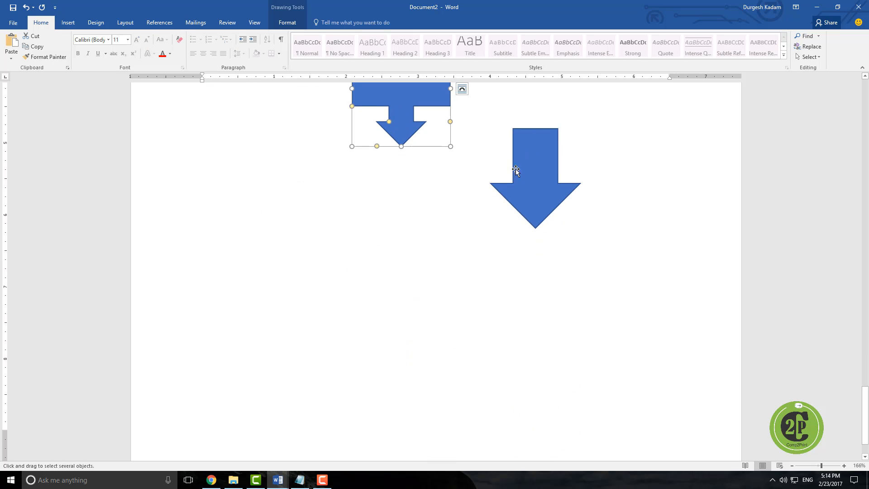
pyautogui.click(531, 175)
# Step: Open the Selection Pane
pyautogui.scroll(4, 505, 195)
pyautogui.scroll(1, 505, 195)
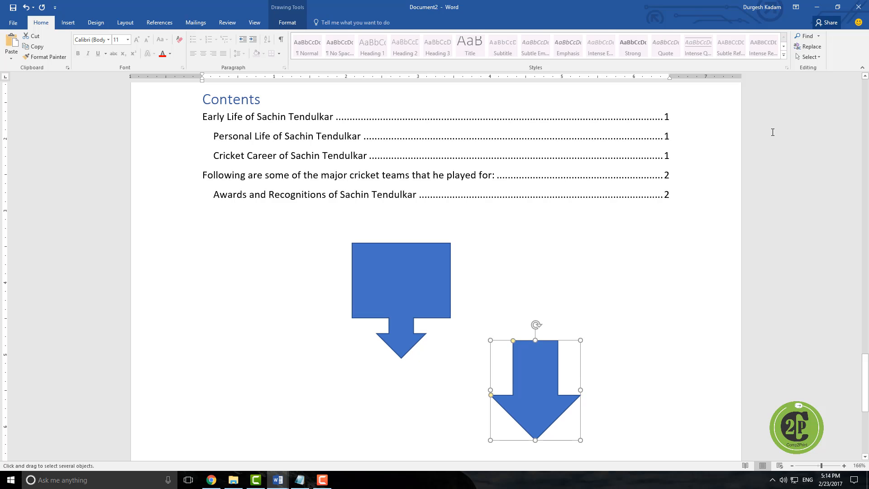
pyautogui.click(810, 57)
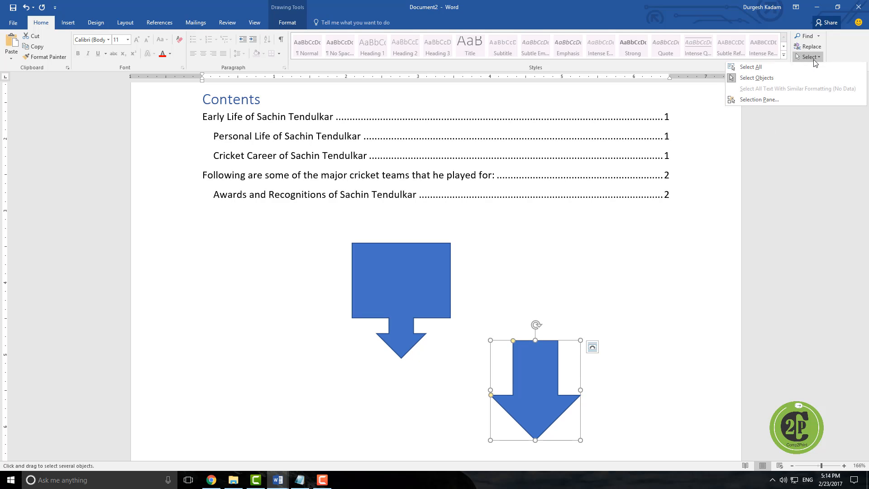
pyautogui.click(769, 102)
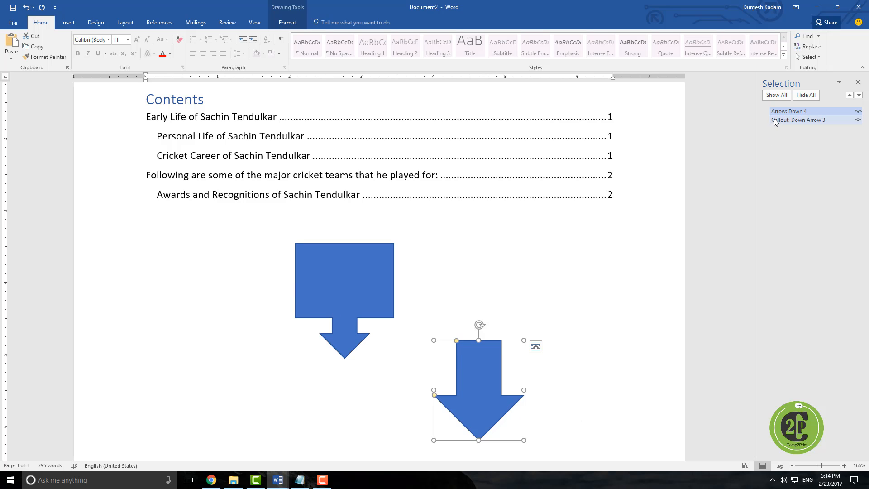
# Step: In the Selection Pane, toggle each arrow's visibility off and back on, then hide all objects
pyautogui.click(859, 113)
pyautogui.click(858, 112)
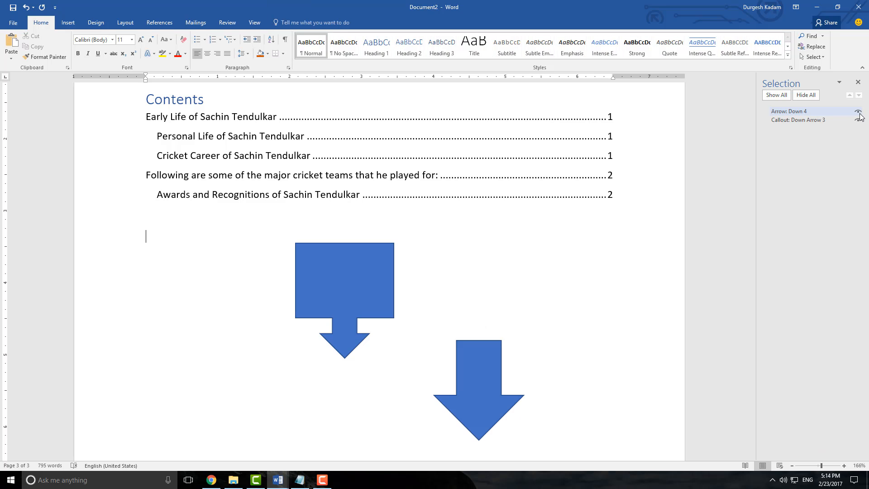
pyautogui.click(858, 121)
pyautogui.click(858, 120)
pyautogui.click(808, 99)
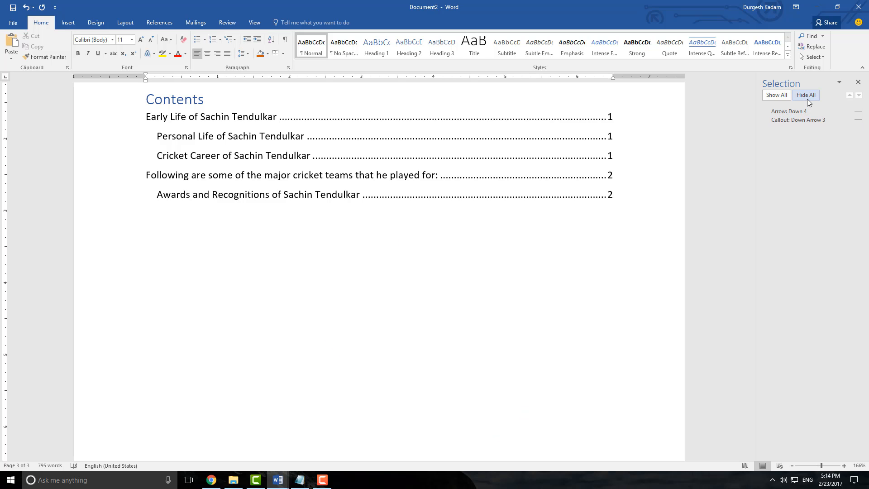